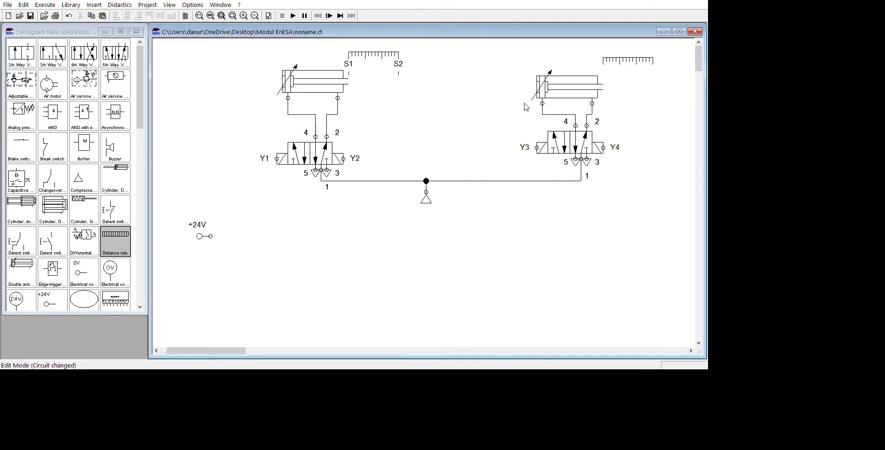
- Label the two positions on the second cylinder's distance rule S3 and S4
{"action": "left_click_drag", "start_coordinate": [781, 64], "coordinate": [782, 66]}
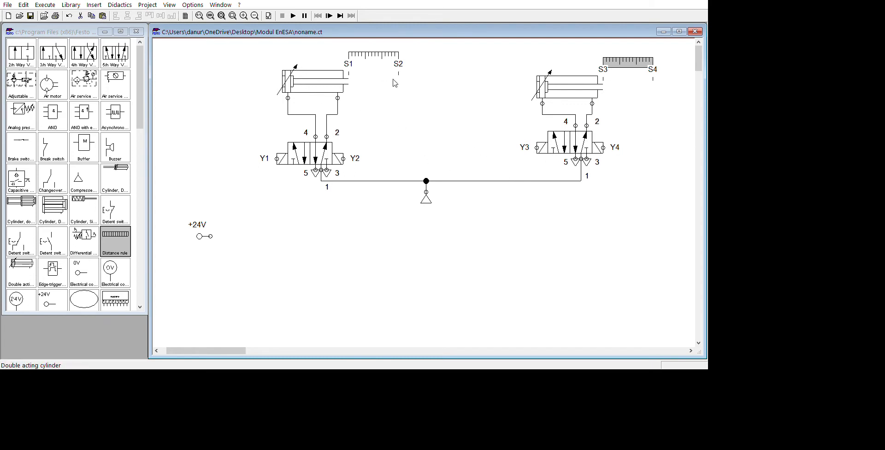
- Place a normally open pushbutton, a normally closed pushbutton and a relay in one column between the +24V and 0V connections
{"action": "scroll", "coordinate": [273, 291], "scroll_direction": "down", "scroll_amount": 1}
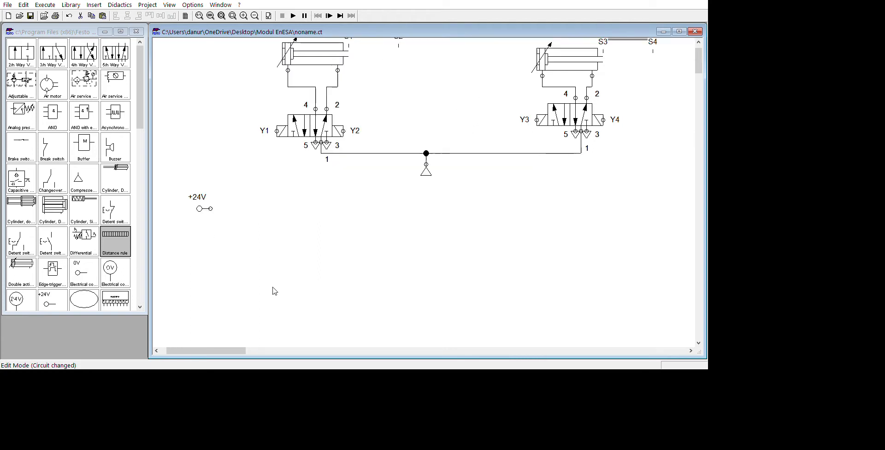
{"action": "scroll", "coordinate": [370, 225], "scroll_direction": "down", "scroll_amount": 3}
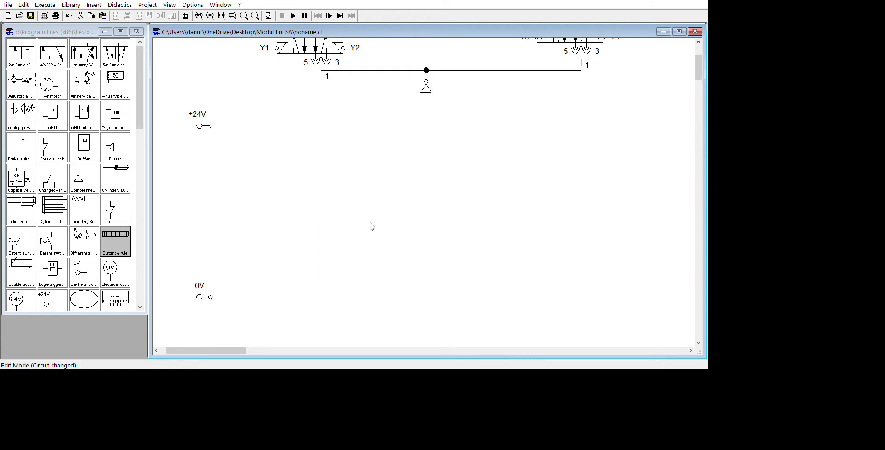
{"action": "scroll", "coordinate": [372, 226], "scroll_direction": "down", "scroll_amount": 1}
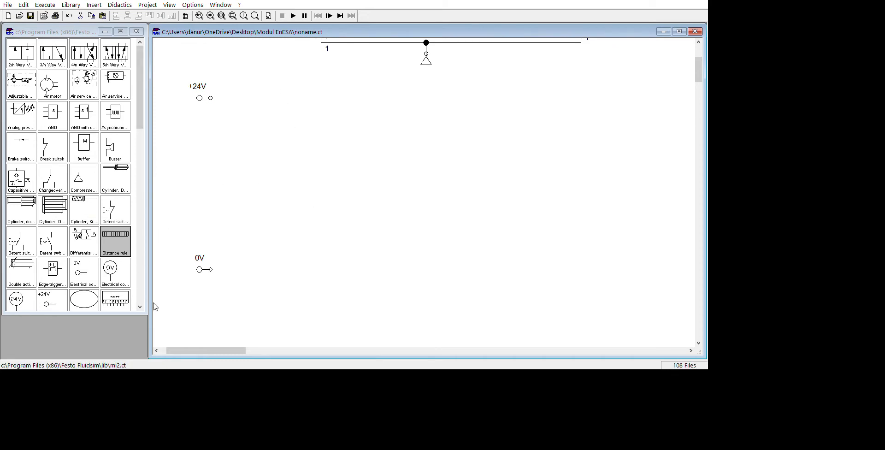
{"action": "scroll", "coordinate": [154, 261], "scroll_direction": "down", "scroll_amount": 10}
{"action": "scroll", "coordinate": [159, 264], "scroll_direction": "down", "scroll_amount": 3}
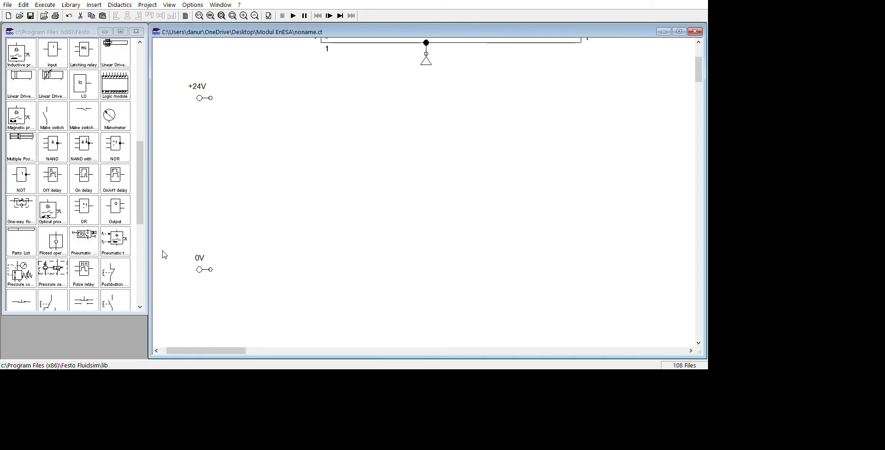
{"action": "left_click", "coordinate": [124, 236]}
{"action": "mouse_move", "coordinate": [155, 294]}
{"action": "left_mouse_down"}
{"action": "mouse_move", "coordinate": [302, 148]}
{"action": "mouse_move", "coordinate": [314, 162]}
{"action": "mouse_move", "coordinate": [305, 159]}
{"action": "left_mouse_up"}
{"action": "left_click_drag", "start_coordinate": [140, 256], "coordinate": [310, 235]}
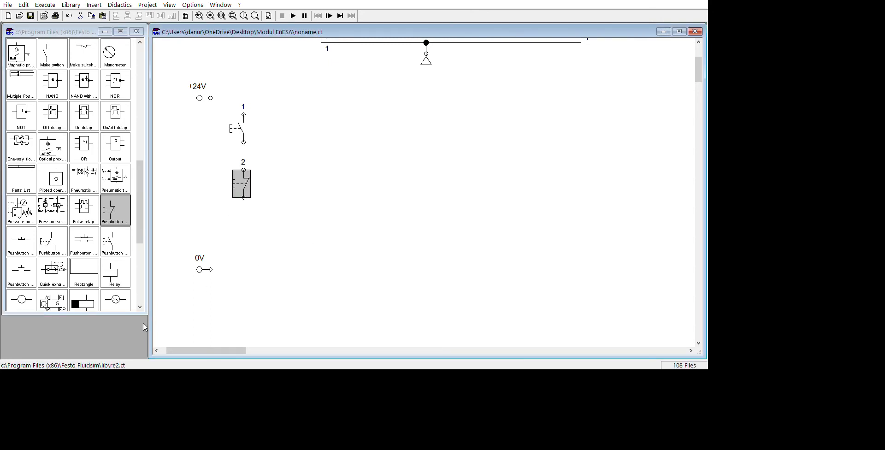
{"action": "left_click_drag", "start_coordinate": [144, 325], "coordinate": [306, 283]}
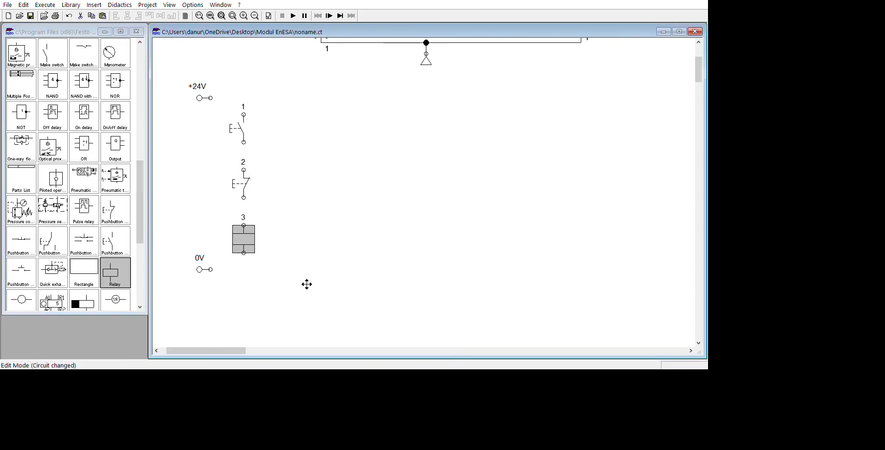
- Move the 0V connection slightly lower and wire both pushbuttons and the relay in series between +24V and 0V
{"action": "left_click_drag", "start_coordinate": [177, 239], "coordinate": [221, 289]}
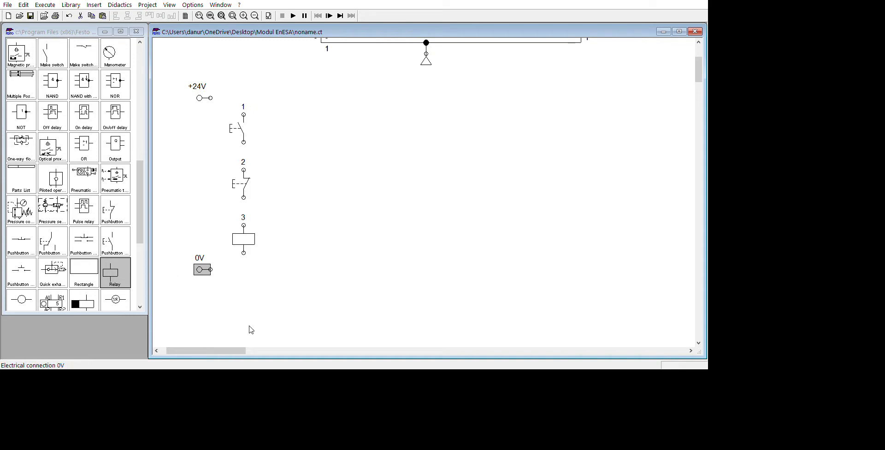
{"action": "left_click_drag", "start_coordinate": [251, 330], "coordinate": [256, 356]}
{"action": "left_click_drag", "start_coordinate": [312, 136], "coordinate": [268, 115]}
{"action": "left_click_drag", "start_coordinate": [315, 204], "coordinate": [315, 208]}
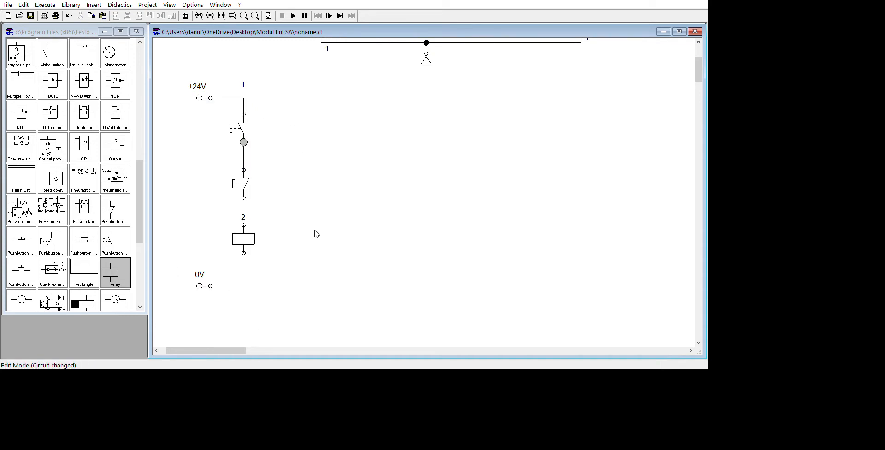
{"action": "left_click_drag", "start_coordinate": [311, 241], "coordinate": [313, 281]}
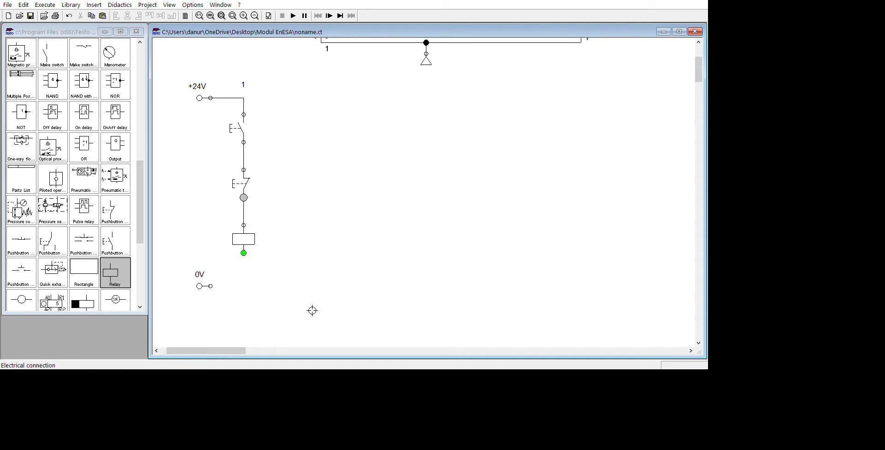
{"action": "left_click_drag", "start_coordinate": [310, 310], "coordinate": [272, 350]}
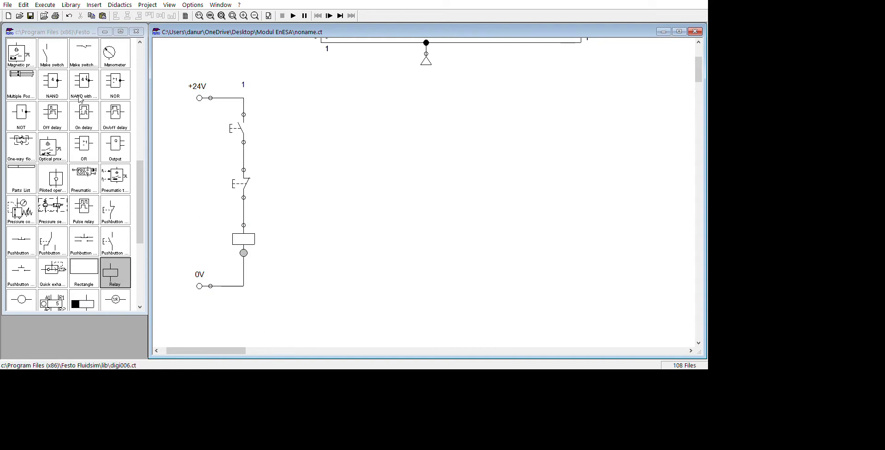
- Add a make switch beside the normally open pushbutton and wire it in parallel with that pushbutton
{"action": "left_click_drag", "start_coordinate": [52, 53], "coordinate": [369, 158]}
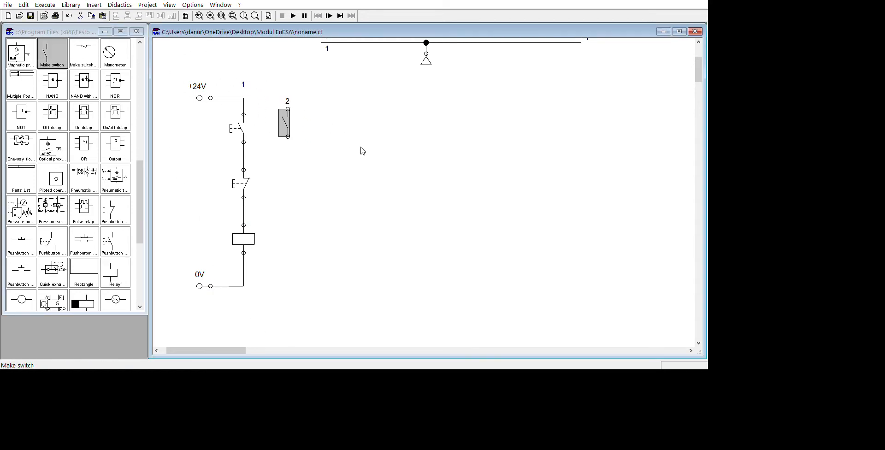
{"action": "left_click", "coordinate": [365, 138]}
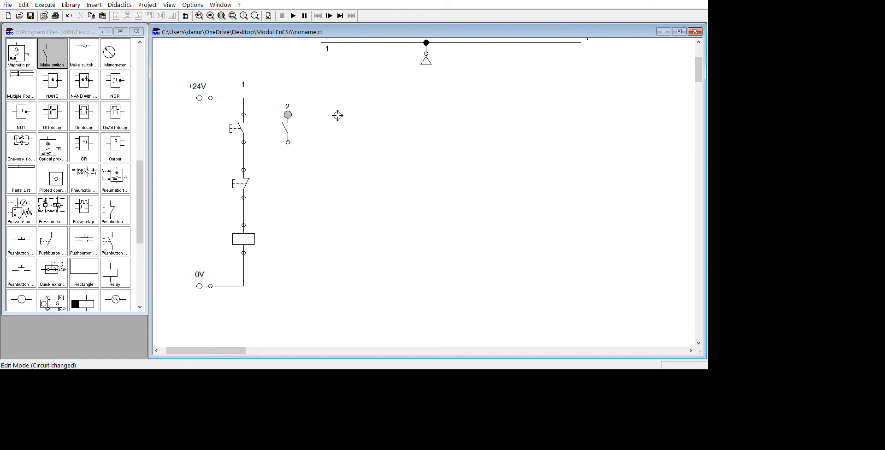
{"action": "left_click_drag", "start_coordinate": [311, 117], "coordinate": [310, 118]}
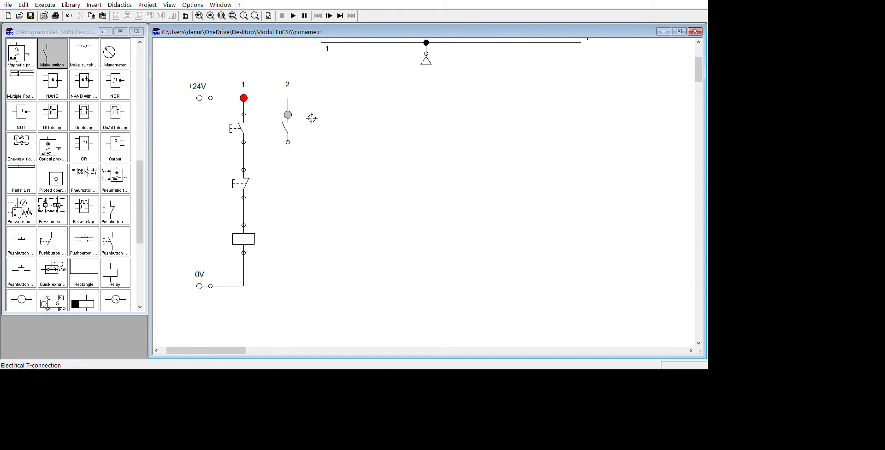
{"action": "left_click_drag", "start_coordinate": [369, 174], "coordinate": [310, 190]}
- Label the normally open pushbutton START and the normally closed pushbutton STOP
{"action": "left_click", "coordinate": [301, 145]}
{"action": "double_click", "coordinate": [301, 144]}
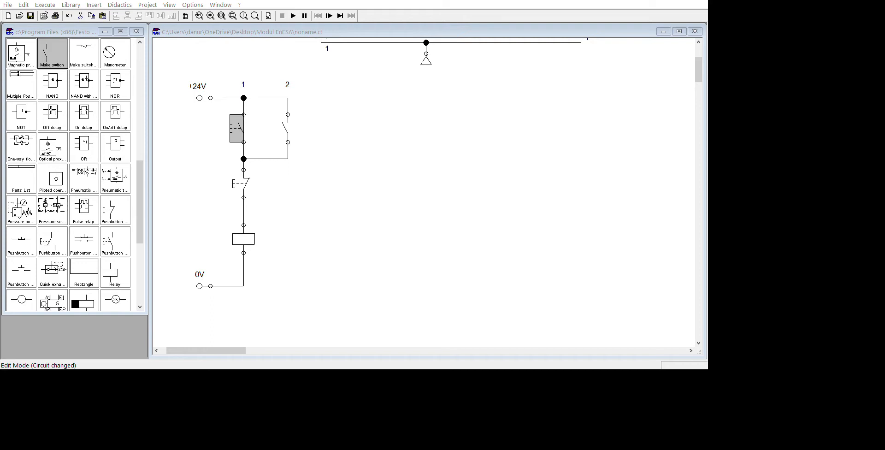
{"action": "left_click", "coordinate": [463, 225]}
{"action": "double_click", "coordinate": [303, 213]}
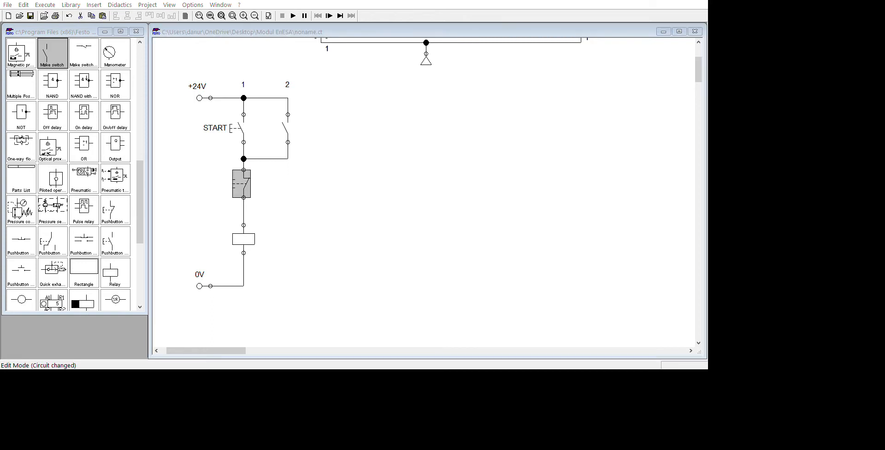
{"action": "key", "text": "Return"}
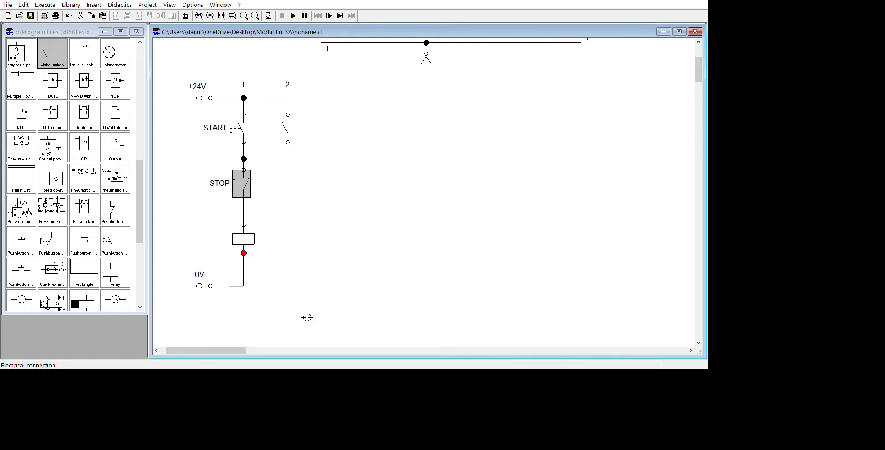
- Label the relay coil K1 and assign the parallel make switch the same label K1
{"action": "double_click", "coordinate": [312, 281]}
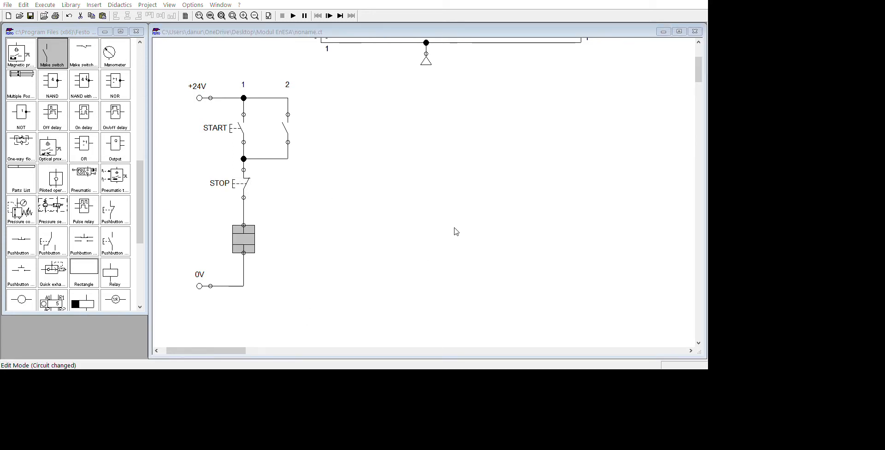
{"action": "key", "text": "Return"}
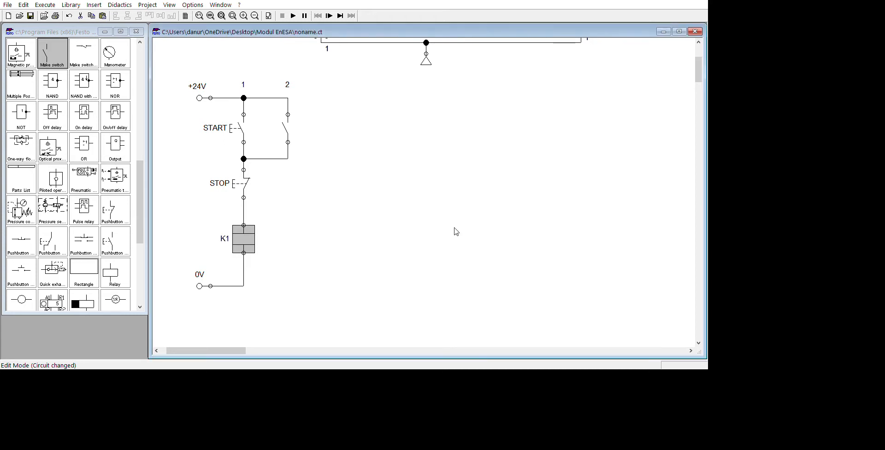
{"action": "double_click", "coordinate": [363, 146]}
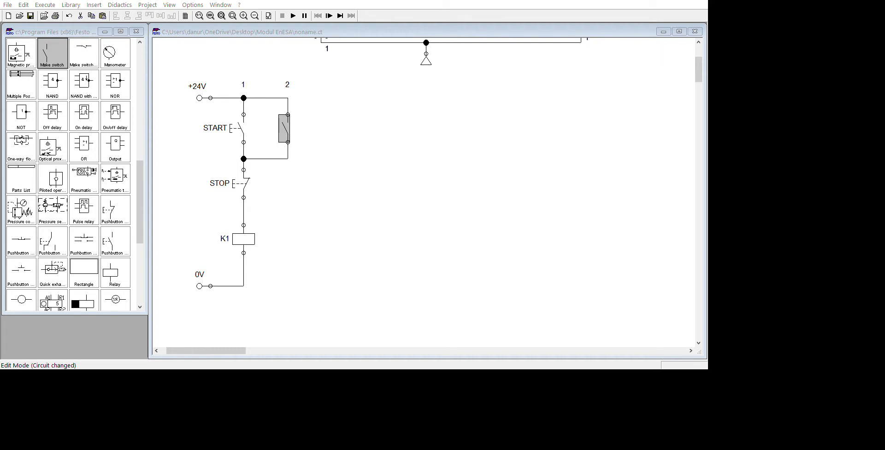
{"action": "key", "text": "Return"}
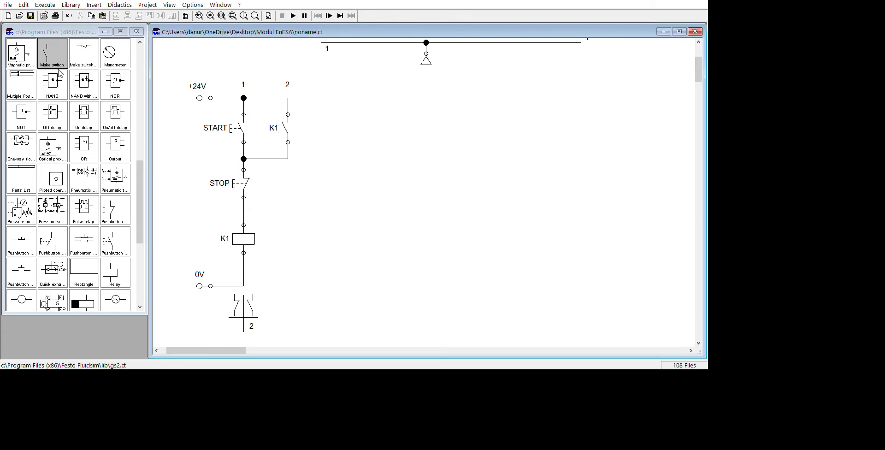
- Add another make switch as a third branch, connect it to the +24V line and label it K1
{"action": "left_click_drag", "start_coordinate": [62, 58], "coordinate": [427, 156]}
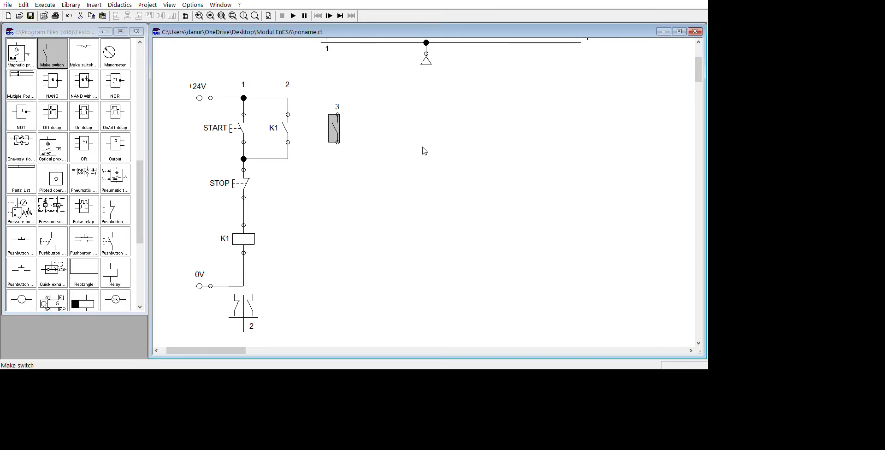
{"action": "left_click_drag", "start_coordinate": [337, 114], "coordinate": [288, 106]}
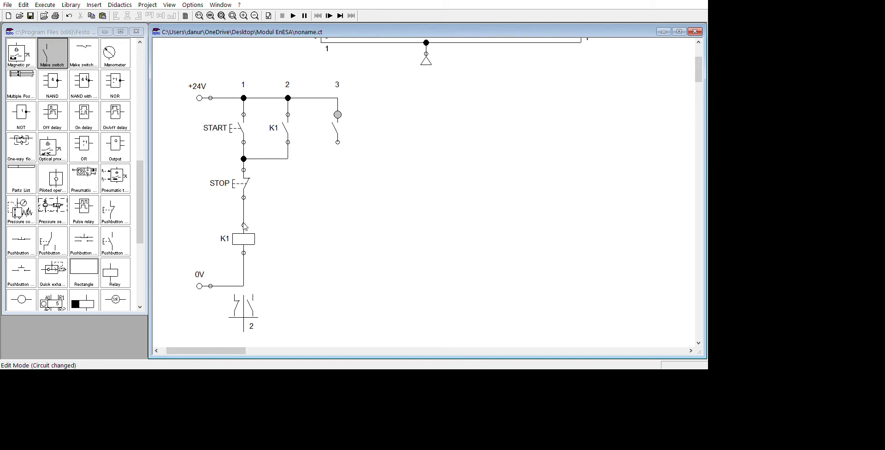
{"action": "double_click", "coordinate": [422, 150]}
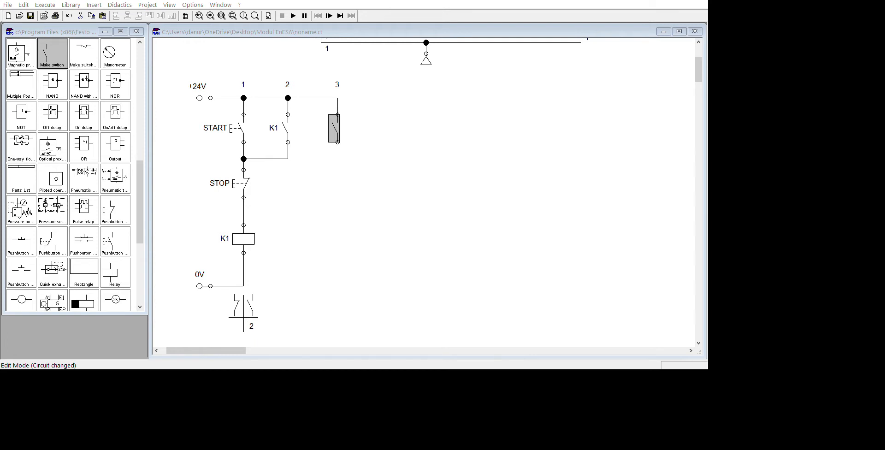
{"action": "left_click", "coordinate": [443, 242]}
{"action": "left_click", "coordinate": [446, 247]}
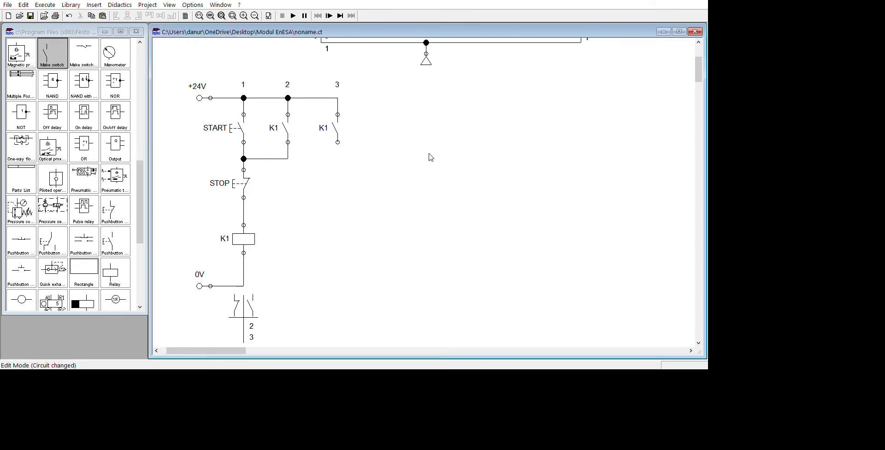
- Place a magnetic proximity switch below the third branch's K1 contact and wire it between that contact and the 0V line
{"action": "scroll", "coordinate": [518, 146], "scroll_direction": "up", "scroll_amount": 5}
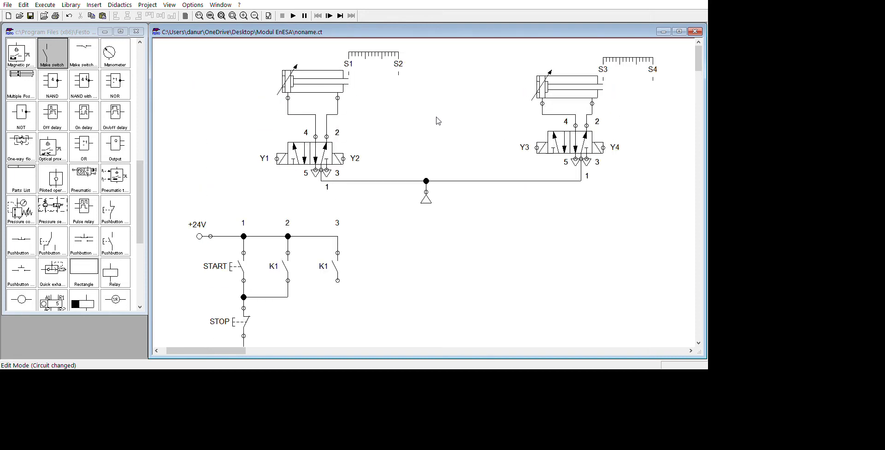
{"action": "scroll", "coordinate": [450, 197], "scroll_direction": "down", "scroll_amount": 6}
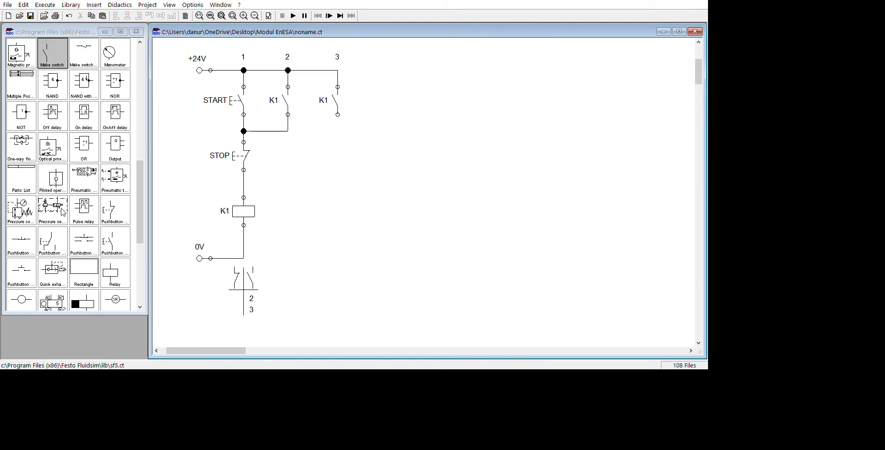
{"action": "left_click_drag", "start_coordinate": [20, 64], "coordinate": [430, 222]}
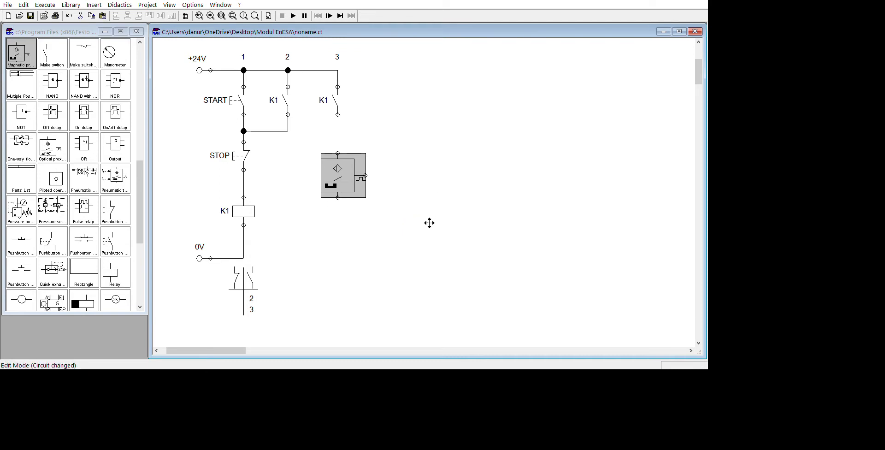
{"action": "left_click_drag", "start_coordinate": [338, 153], "coordinate": [337, 114]}
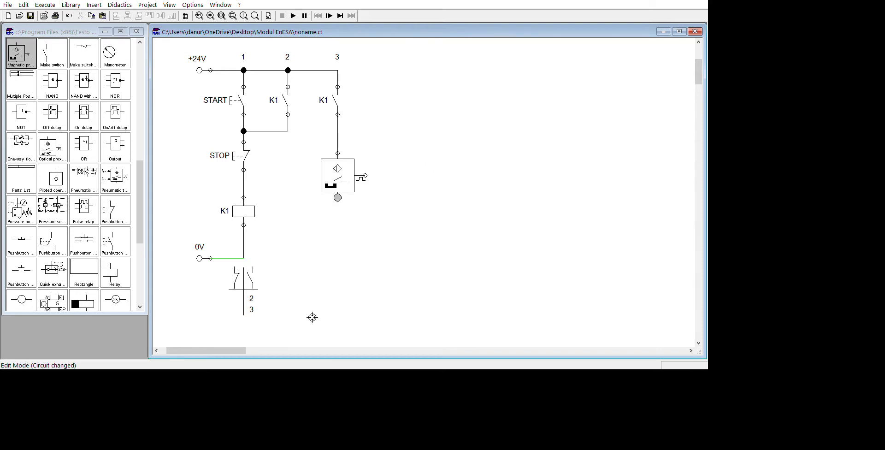
{"action": "left_click_drag", "start_coordinate": [312, 317], "coordinate": [311, 317]}
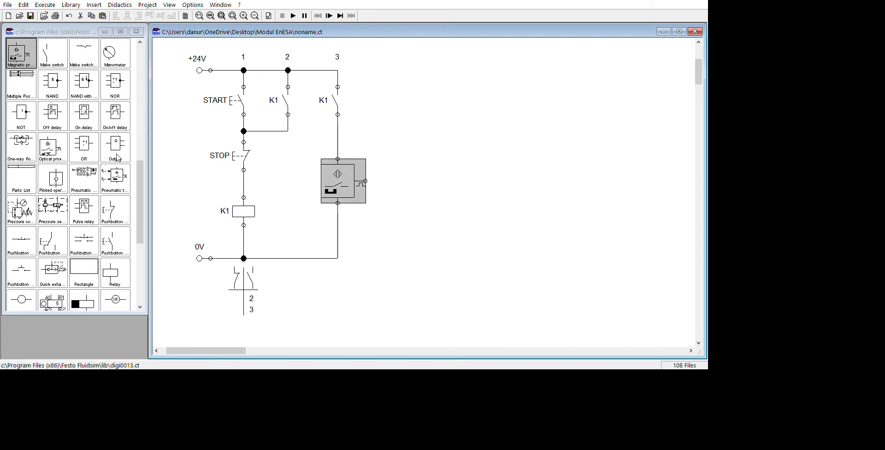
- Add a relay labelled K2, wired between the proximity switch's output and the 0V line
{"action": "left_click_drag", "start_coordinate": [115, 273], "coordinate": [506, 269]}
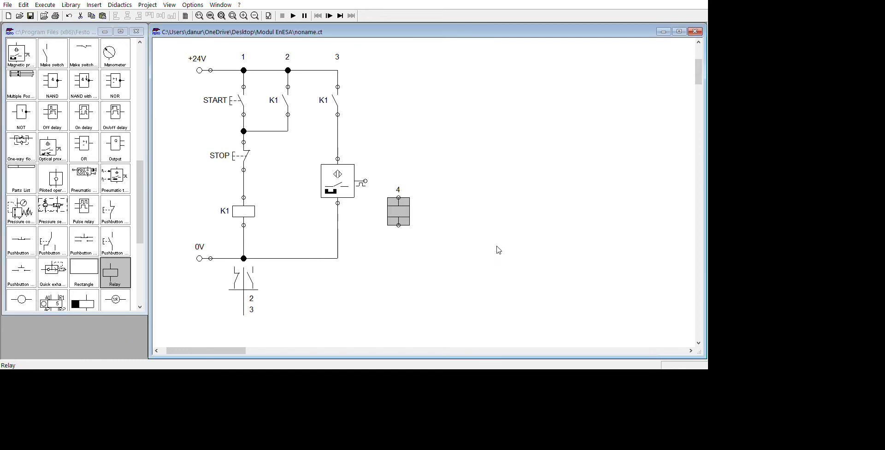
{"action": "left_click_drag", "start_coordinate": [399, 198], "coordinate": [365, 181]}
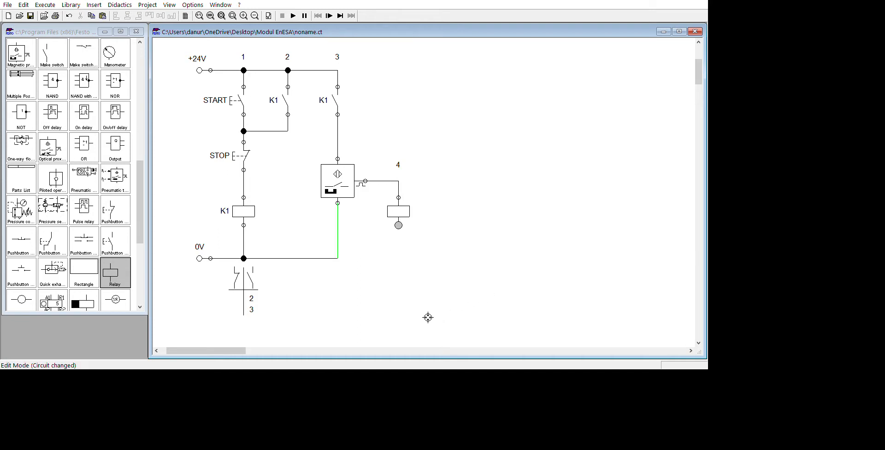
{"action": "left_click_drag", "start_coordinate": [428, 317], "coordinate": [337, 258]}
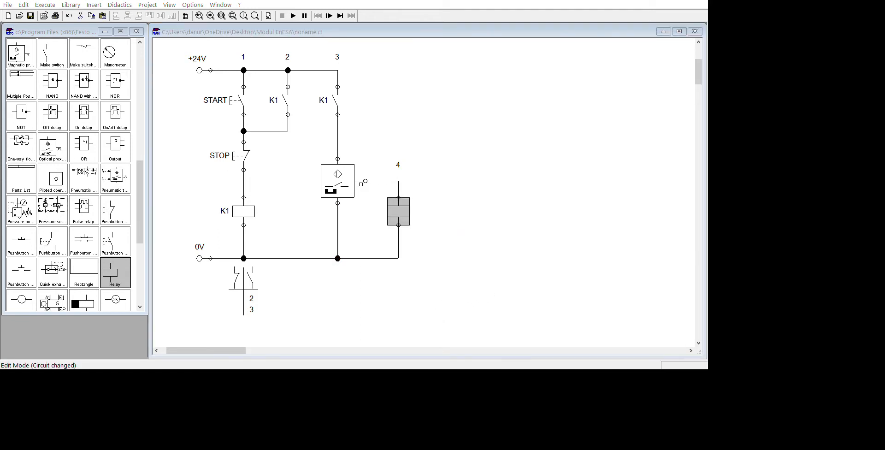
{"action": "key", "text": "Return"}
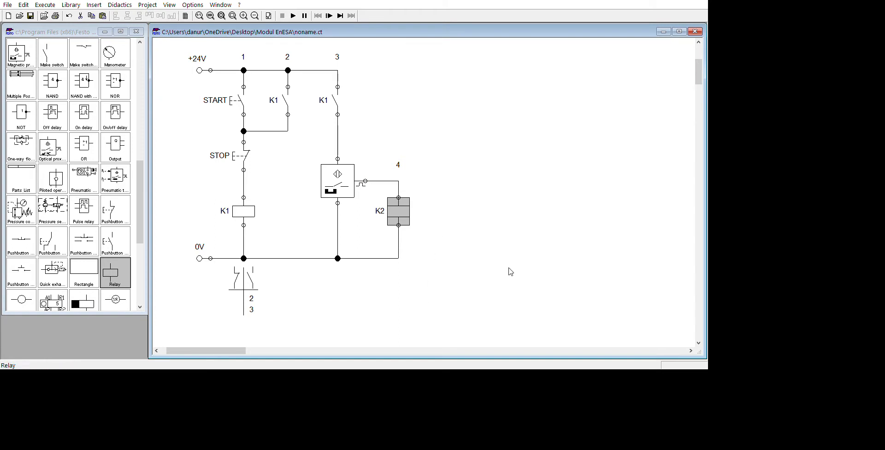
- Label the magnetic proximity switch in the third branch S1
{"action": "key", "text": "Tab"}
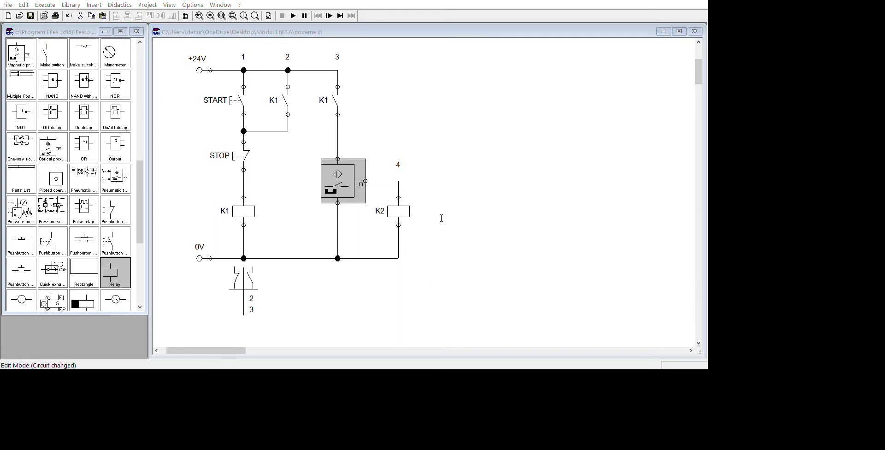
{"action": "key", "text": "Return"}
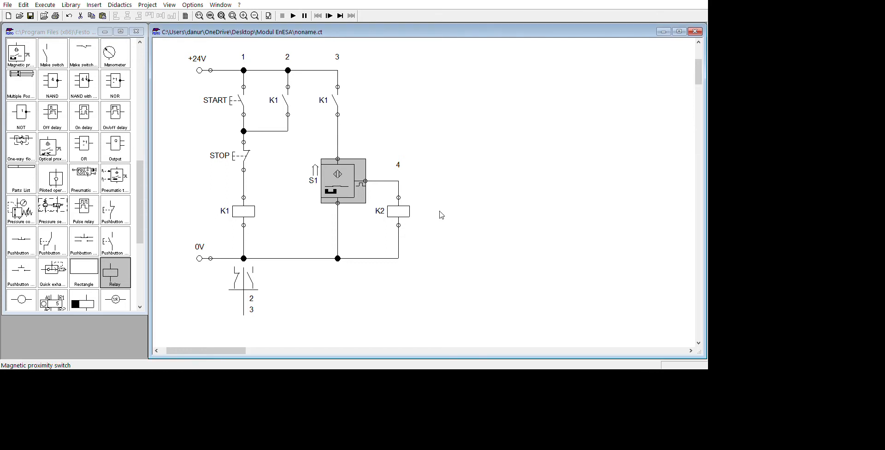
{"action": "left_click", "coordinate": [428, 225]}
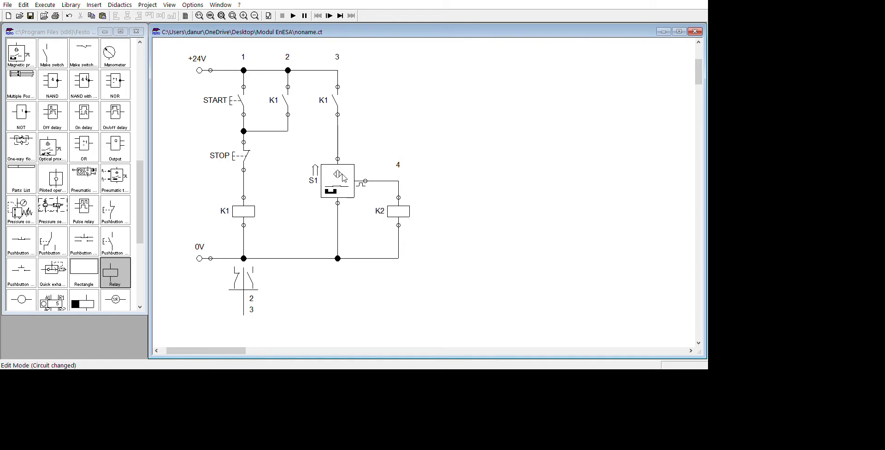
- Add a make switch as a new branch beside K2 and wire its upper terminal to the line between the K1 contact and S1
{"action": "left_click_drag", "start_coordinate": [52, 53], "coordinate": [565, 178]}
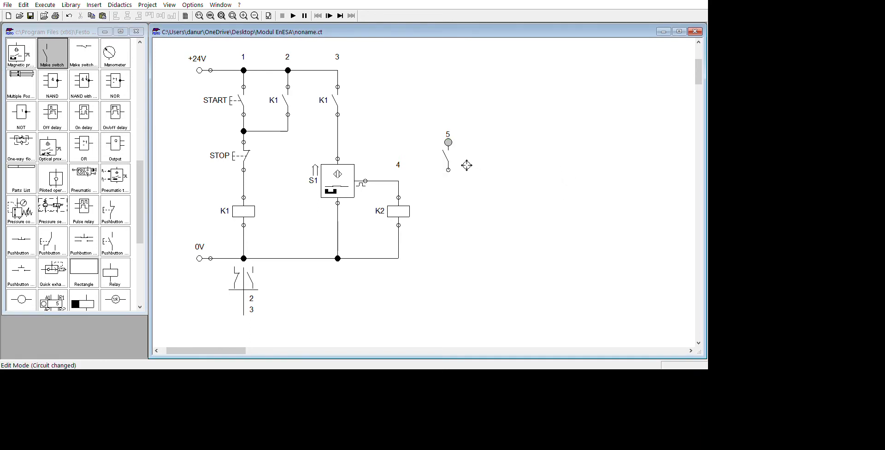
{"action": "left_click_drag", "start_coordinate": [448, 142], "coordinate": [337, 131]}
{"action": "key", "text": "Down"}
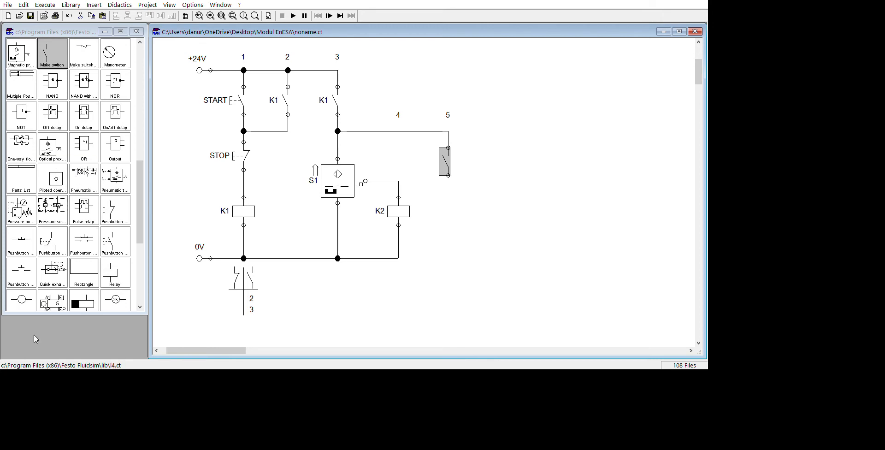
- Place a valve solenoid below the new make switch, wire it between that switch and the 0V line, and label it Y1
{"action": "scroll", "coordinate": [35, 339], "scroll_direction": "down", "scroll_amount": 5}
{"action": "left_click_drag", "start_coordinate": [21, 297], "coordinate": [568, 263]}
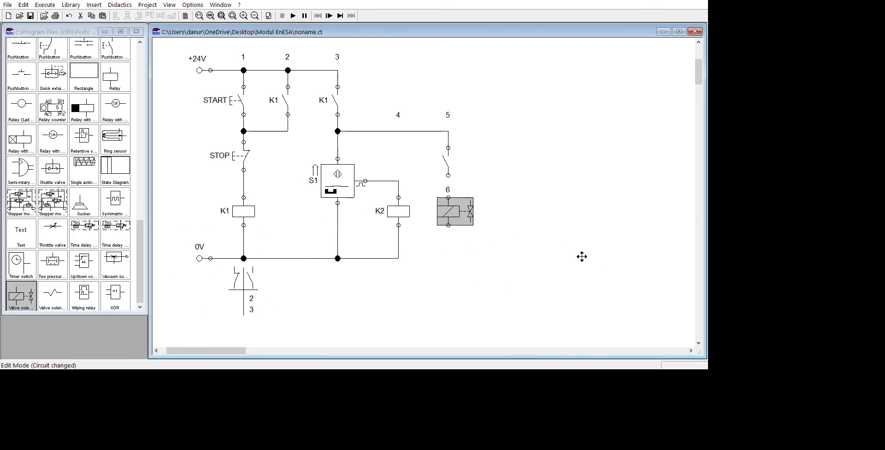
{"action": "left_click", "coordinate": [565, 223]}
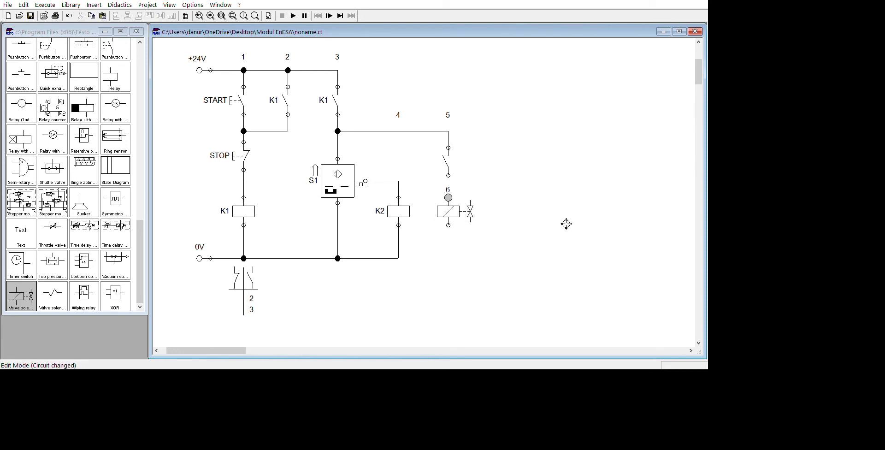
{"action": "left_click_drag", "start_coordinate": [565, 224], "coordinate": [564, 278]}
{"action": "left_click_drag", "start_coordinate": [448, 225], "coordinate": [399, 258]}
{"action": "left_click", "coordinate": [455, 211]}
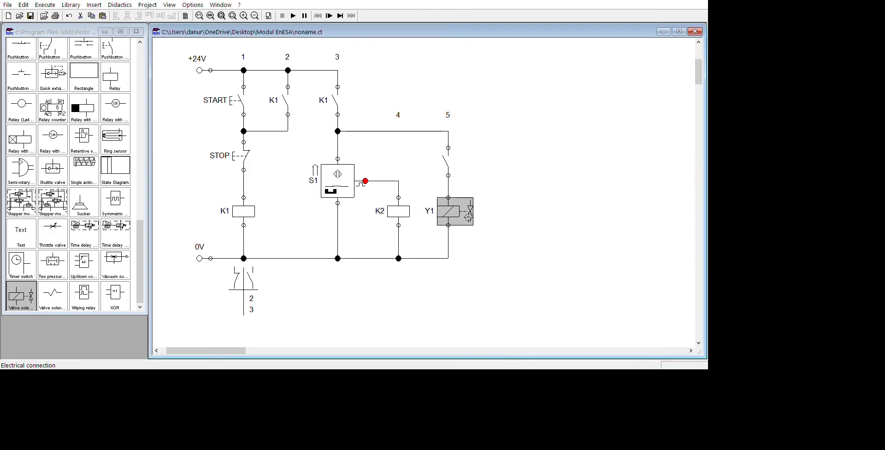
- Label the make switch above the Y1 solenoid K2
{"action": "left_click", "coordinate": [614, 292]}
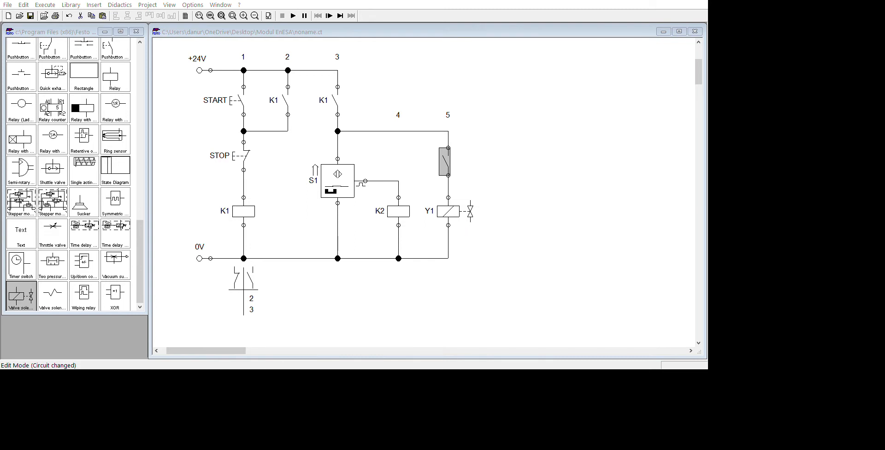
{"action": "left_click", "coordinate": [335, 191]}
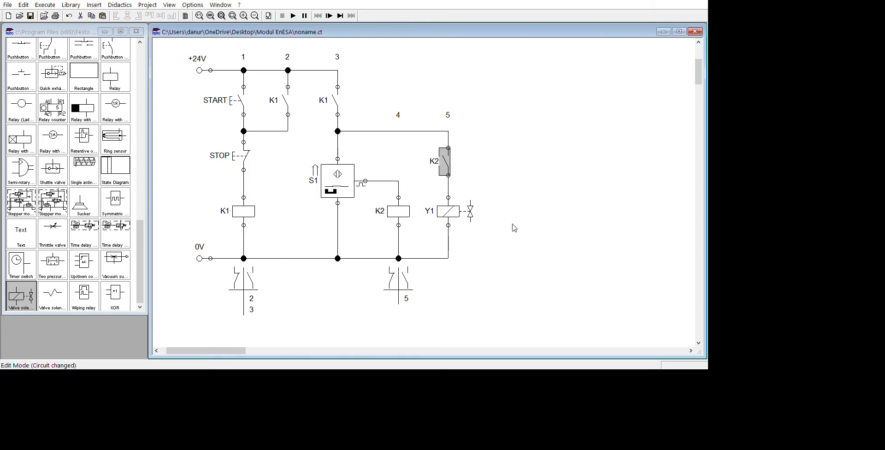
{"action": "left_click", "coordinate": [618, 190]}
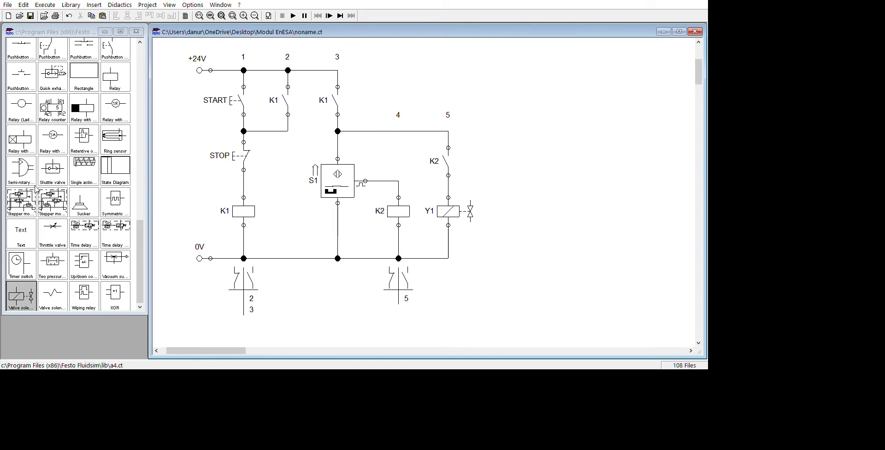
- Add an inductive proximity switch beside the Y1 branch and wire it between the line feeding the K2 contact and the 0V line
{"action": "scroll", "coordinate": [84, 211], "scroll_direction": "up", "scroll_amount": 3}
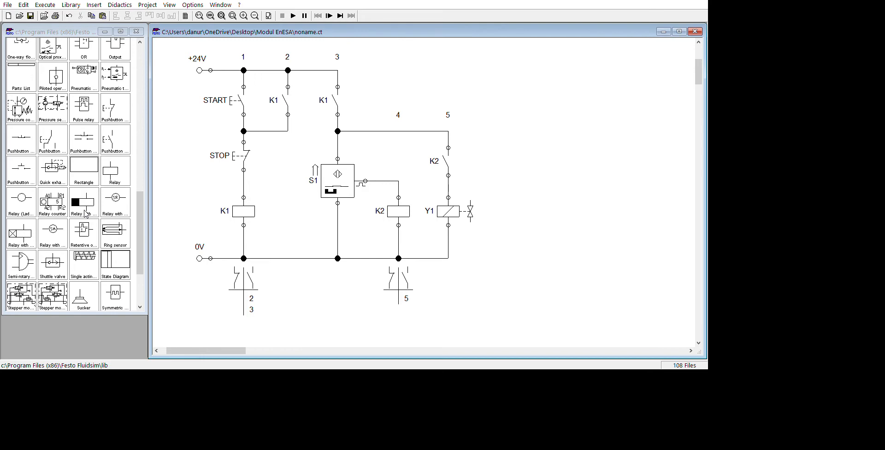
{"action": "scroll", "coordinate": [86, 213], "scroll_direction": "down", "scroll_amount": 3}
{"action": "left_click", "coordinate": [21, 295]}
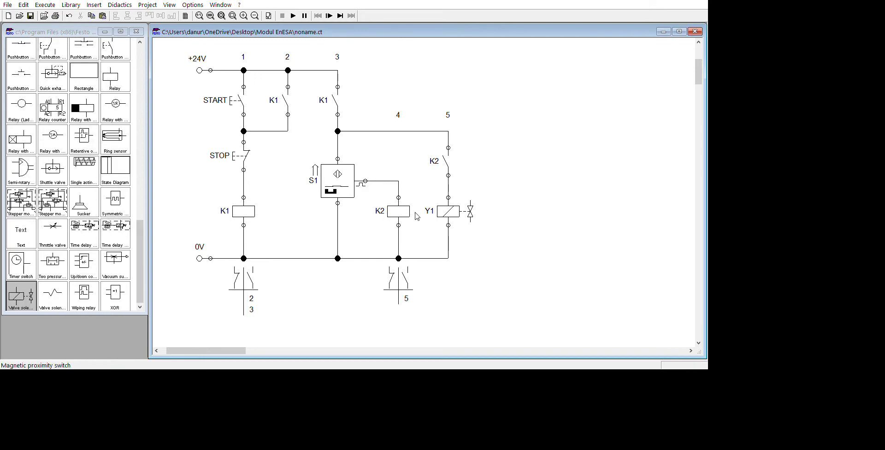
{"action": "scroll", "coordinate": [69, 177], "scroll_direction": "up", "scroll_amount": 6}
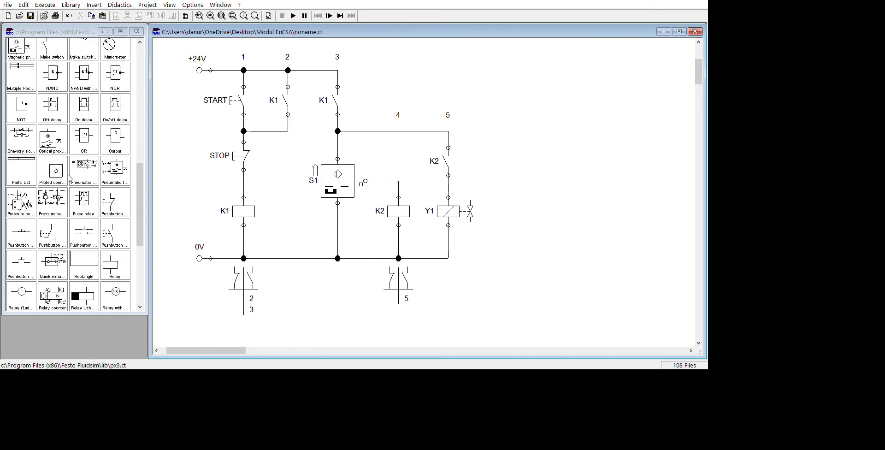
{"action": "scroll", "coordinate": [69, 178], "scroll_direction": "up", "scroll_amount": 4}
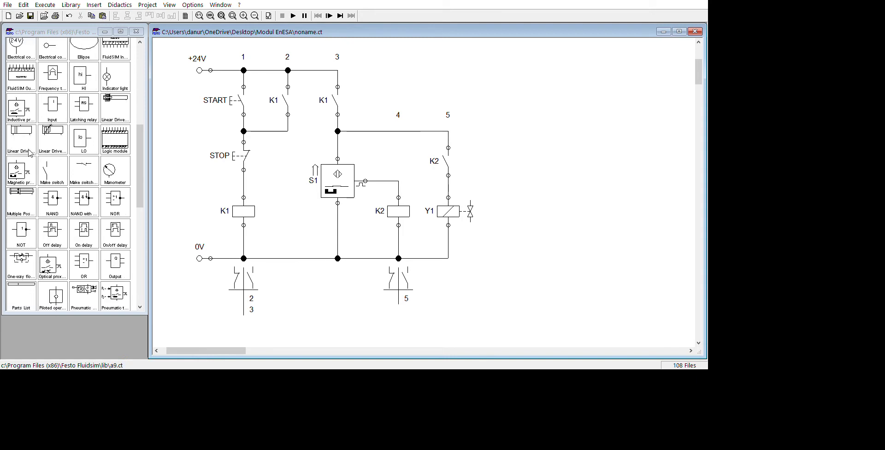
{"action": "left_click_drag", "start_coordinate": [28, 122], "coordinate": [659, 232]}
{"action": "left_click", "coordinate": [640, 190]}
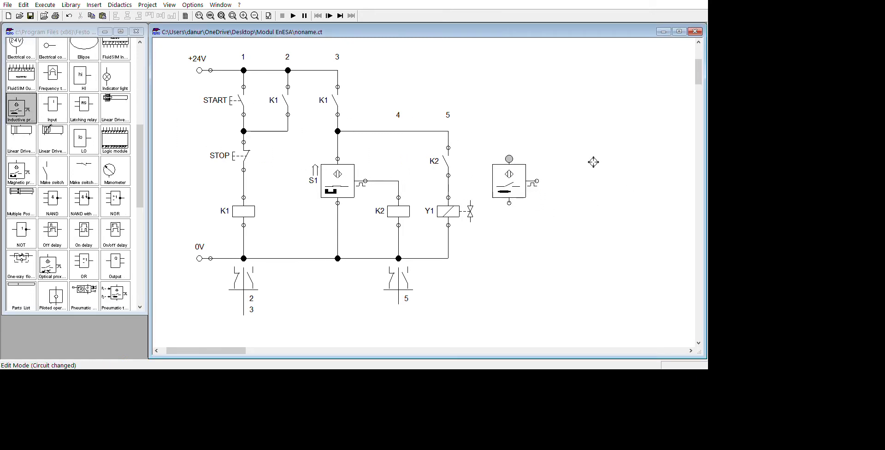
{"action": "left_click_drag", "start_coordinate": [565, 158], "coordinate": [565, 158]}
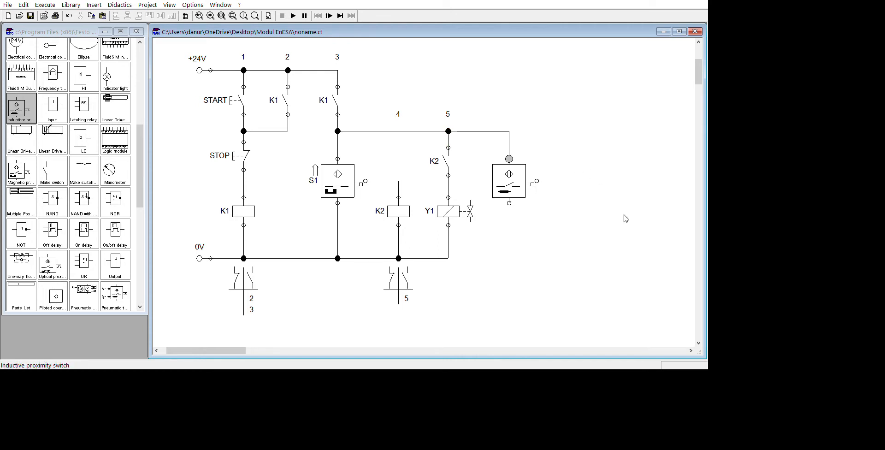
{"action": "left_click_drag", "start_coordinate": [644, 252], "coordinate": [567, 318]}
- Label the inductive proximity switch S2
{"action": "left_click", "coordinate": [638, 211]}
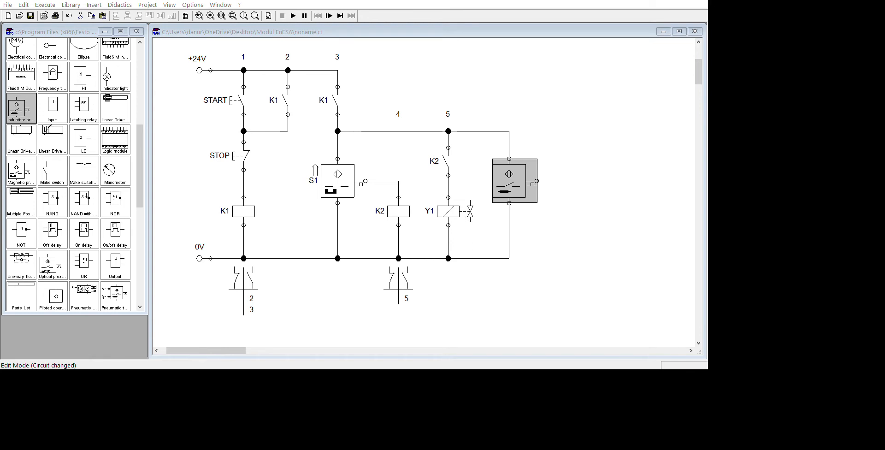
{"action": "key", "text": "Return"}
{"action": "left_click", "coordinate": [707, 267]}
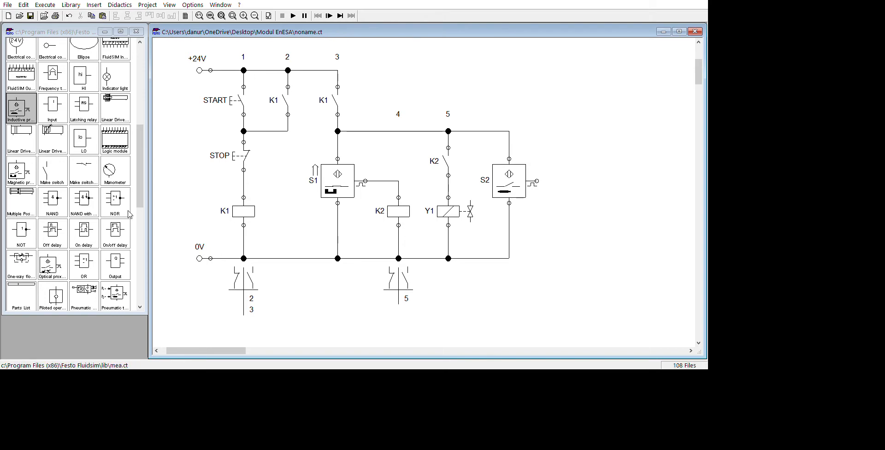
- Add a relay wired between the output of S2 and the 0V line, and label it K3
{"action": "scroll", "coordinate": [144, 303], "scroll_direction": "down", "scroll_amount": 5}
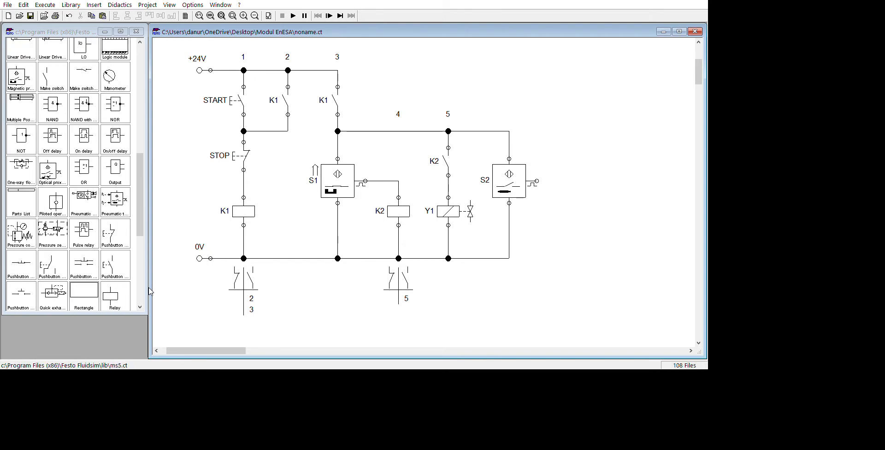
{"action": "mouse_move", "coordinate": [111, 229]}
{"action": "left_mouse_down"}
{"action": "mouse_move", "coordinate": [563, 225]}
{"action": "mouse_move", "coordinate": [556, 214]}
{"action": "left_mouse_up"}
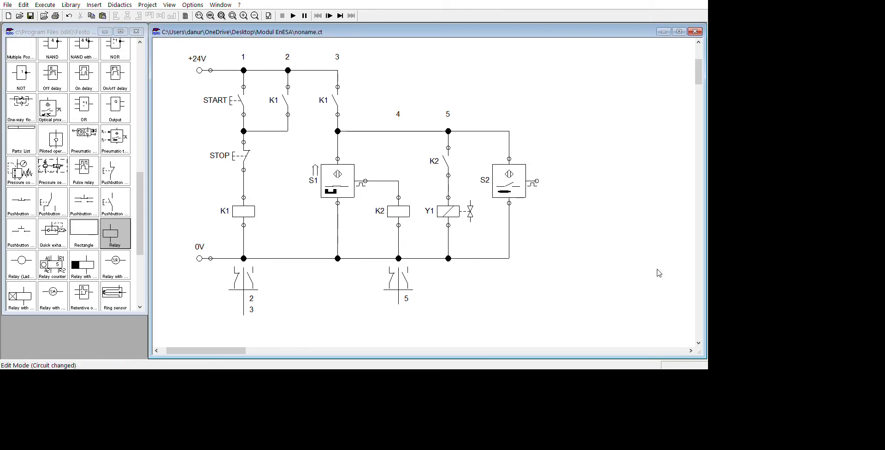
{"action": "mouse_move", "coordinate": [113, 233]}
{"action": "left_mouse_down"}
{"action": "mouse_move", "coordinate": [138, 286]}
{"action": "mouse_move", "coordinate": [559, 212]}
{"action": "mouse_move", "coordinate": [536, 181]}
{"action": "left_mouse_up"}
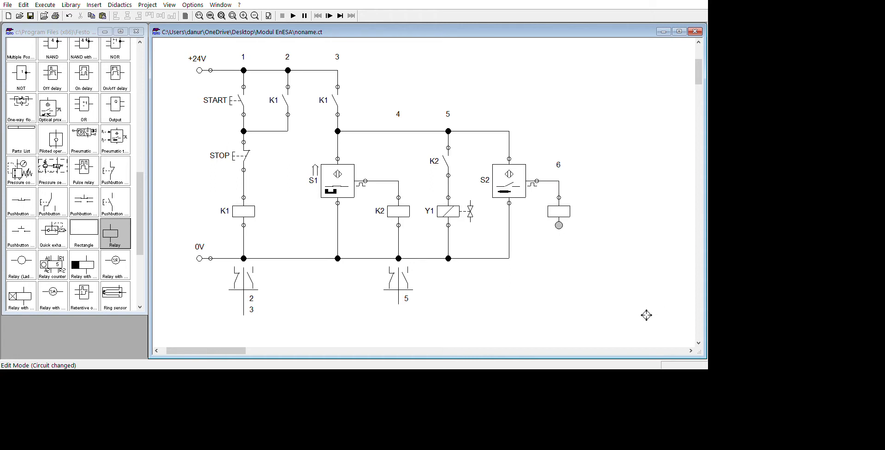
{"action": "left_click_drag", "start_coordinate": [558, 225], "coordinate": [509, 259]}
{"action": "double_click", "coordinate": [559, 211]}
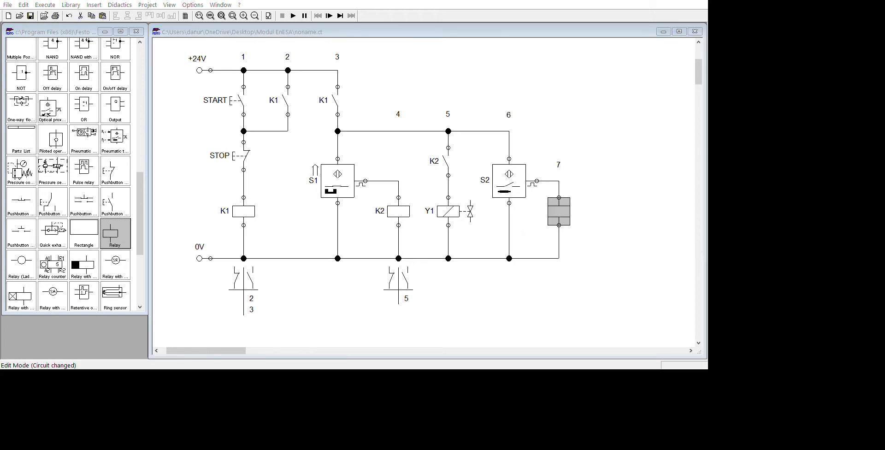
{"action": "type", "text": "K3"}
{"action": "key", "text": "Return"}
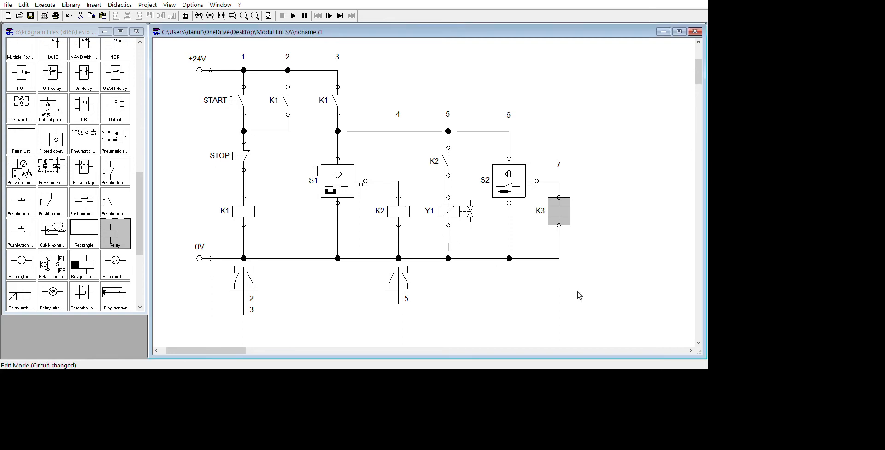
{"action": "left_click", "coordinate": [768, 246]}
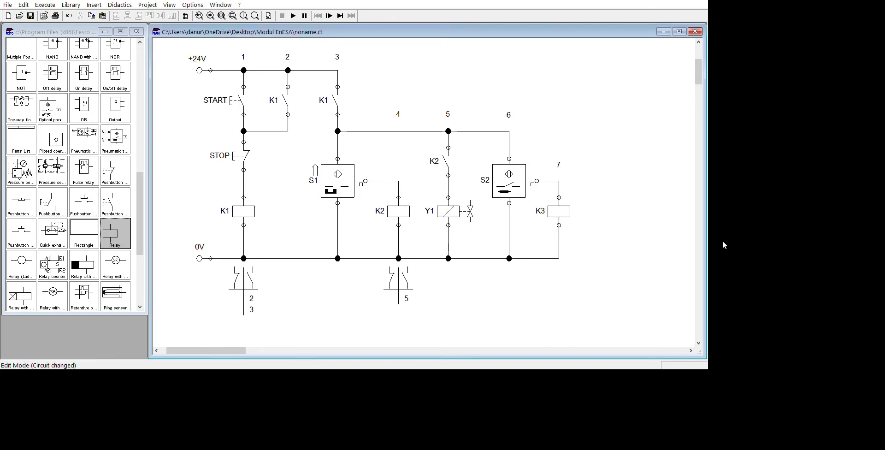
- Add a make switch as branch 8 beside relay K3 and wire its upper terminal to the line feeding S2
{"action": "left_click_drag", "start_coordinate": [298, 427], "coordinate": [312, 427]}
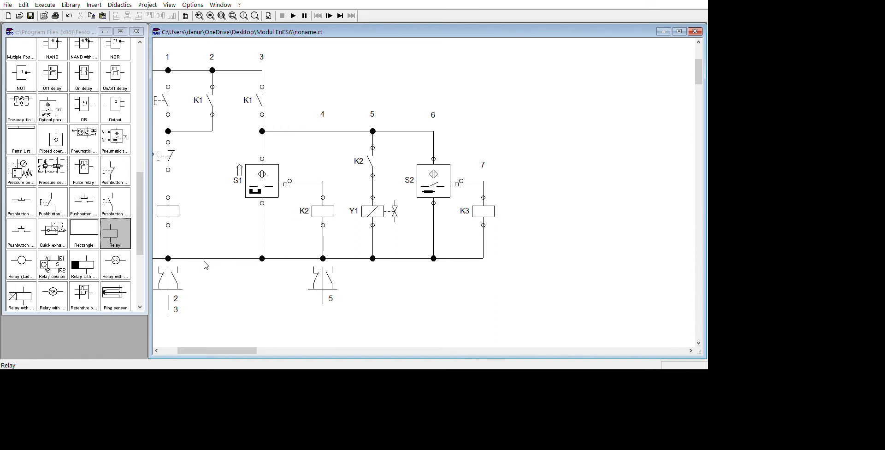
{"action": "scroll", "coordinate": [200, 245], "scroll_direction": "up", "scroll_amount": 1}
{"action": "scroll", "coordinate": [62, 164], "scroll_direction": "up", "scroll_amount": 4}
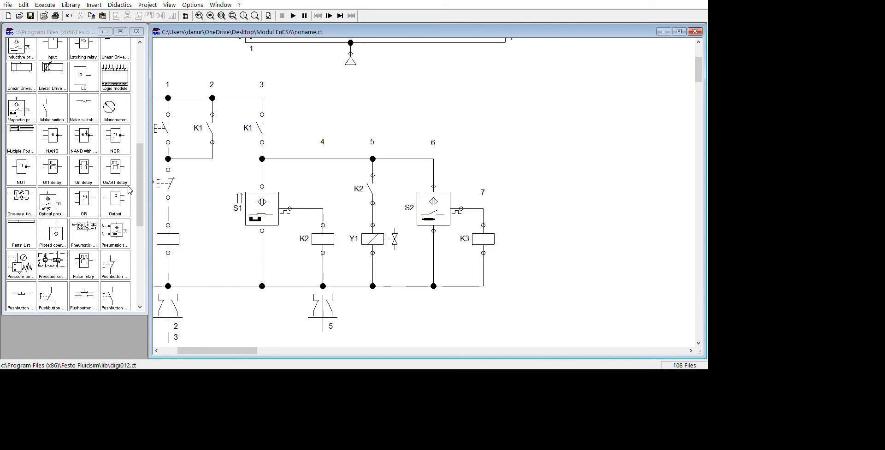
{"action": "mouse_move", "coordinate": [50, 134]}
{"action": "left_mouse_down"}
{"action": "mouse_move", "coordinate": [438, 152]}
{"action": "mouse_move", "coordinate": [538, 184]}
{"action": "mouse_move", "coordinate": [455, 159]}
{"action": "mouse_move", "coordinate": [433, 164]}
{"action": "left_mouse_up"}
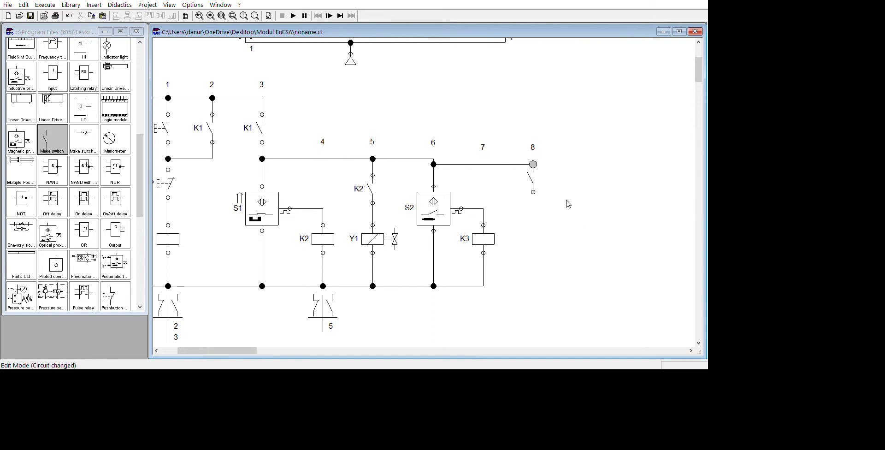
{"action": "left_click_drag", "start_coordinate": [433, 164], "coordinate": [465, 159]}
{"action": "left_click_drag", "start_coordinate": [530, 178], "coordinate": [530, 189]}
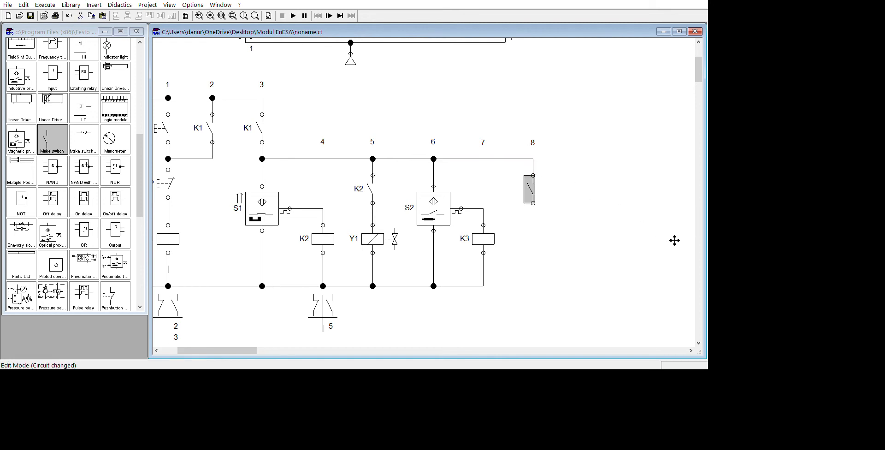
- Label the make switch in branch 8 K3
{"action": "left_click", "coordinate": [694, 261]}
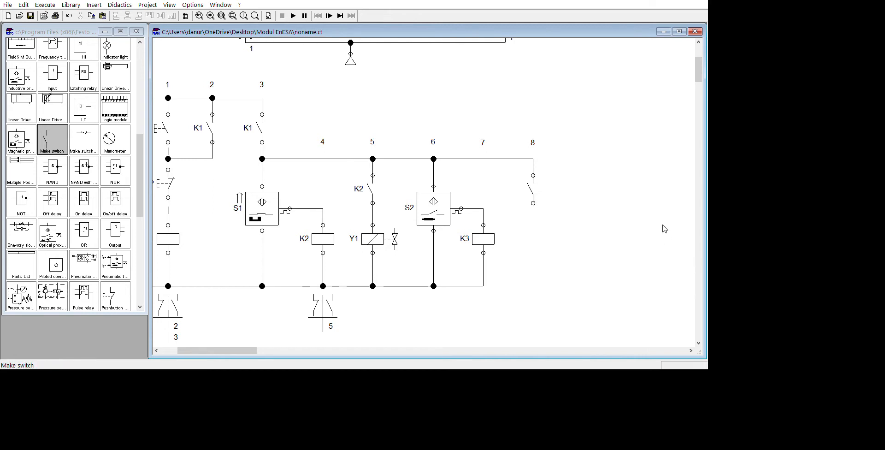
{"action": "left_click", "coordinate": [529, 189]}
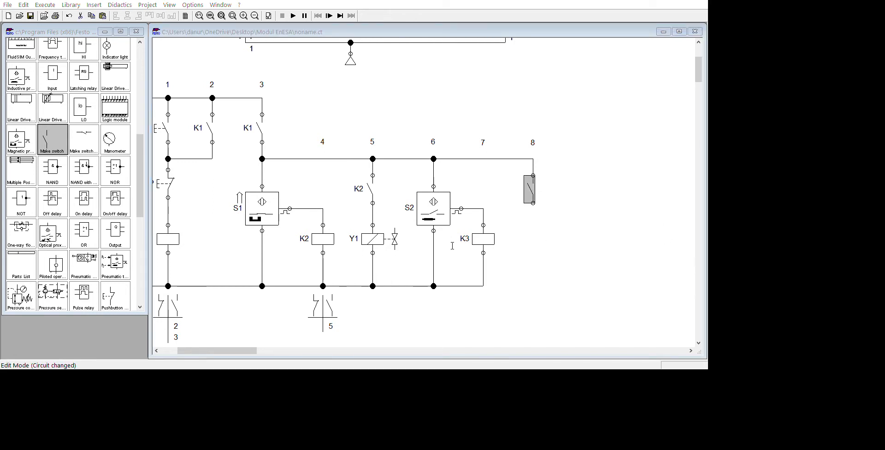
{"action": "key", "text": "Return"}
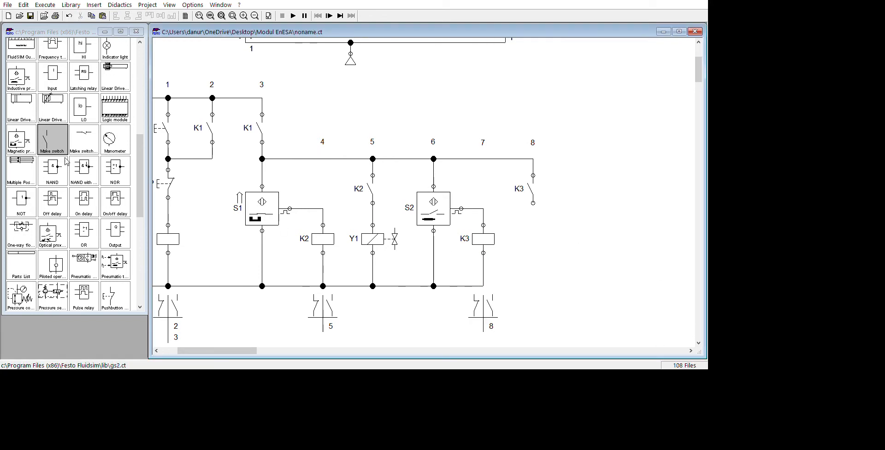
- Search the component library for a capacitive proximity switch
{"action": "scroll", "coordinate": [76, 181], "scroll_direction": "up", "scroll_amount": 2}
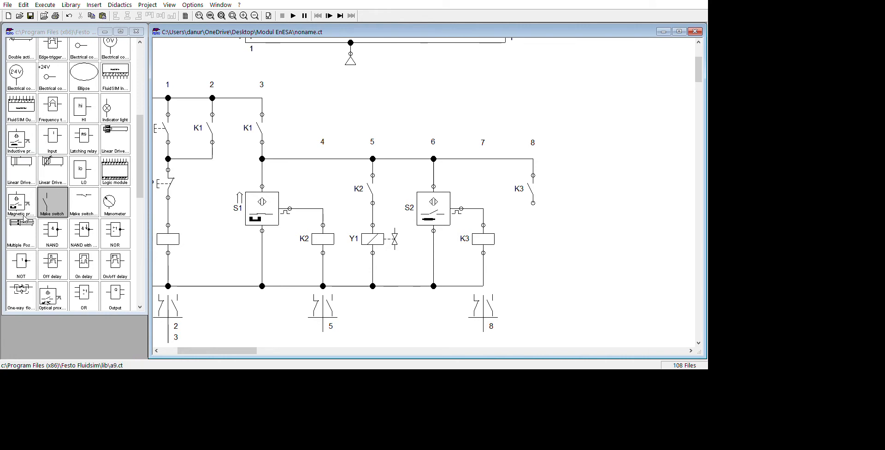
{"action": "scroll", "coordinate": [27, 215], "scroll_direction": "up", "scroll_amount": 2}
{"action": "scroll", "coordinate": [26, 217], "scroll_direction": "down", "scroll_amount": 5}
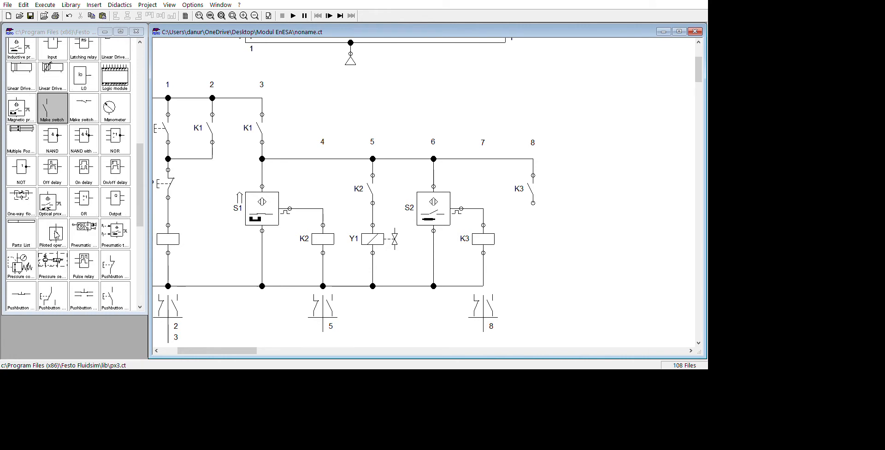
{"action": "scroll", "coordinate": [55, 234], "scroll_direction": "down", "scroll_amount": 3}
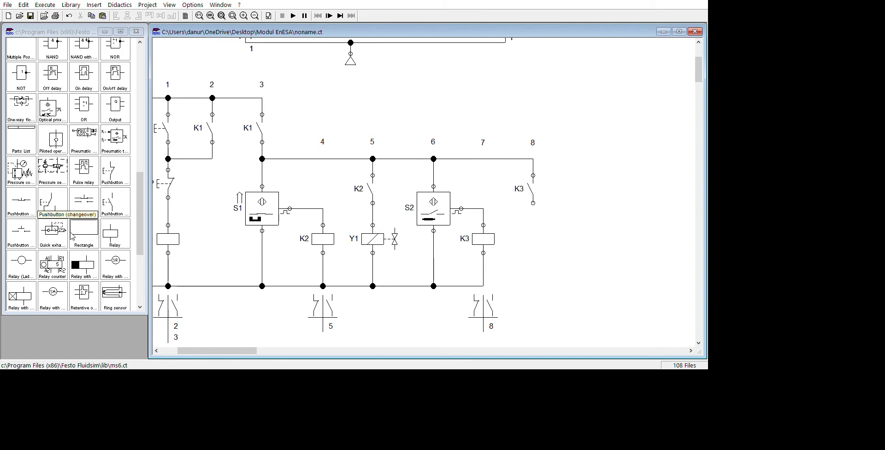
{"action": "scroll", "coordinate": [72, 237], "scroll_direction": "up", "scroll_amount": 13}
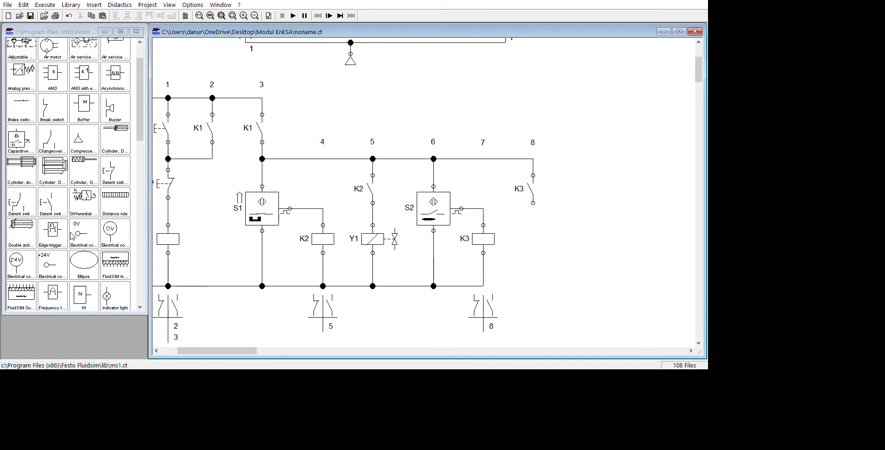
{"action": "scroll", "coordinate": [72, 237], "scroll_direction": "down", "scroll_amount": 3}
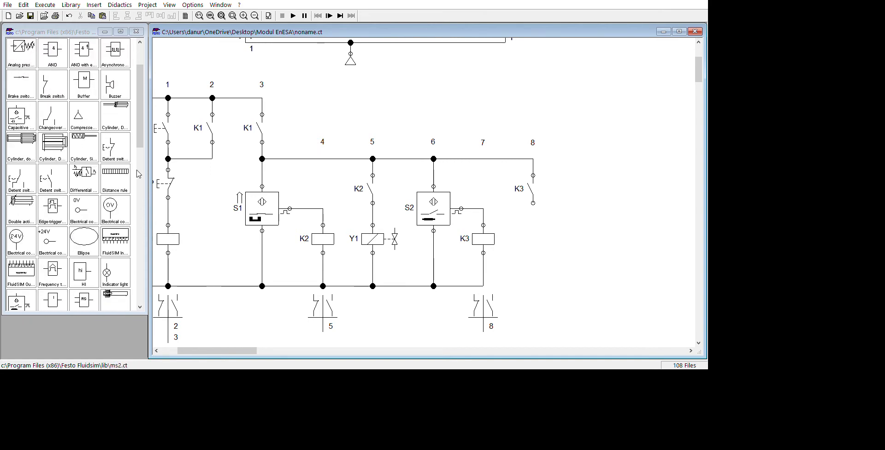
{"action": "scroll", "coordinate": [35, 215], "scroll_direction": "down", "scroll_amount": 2}
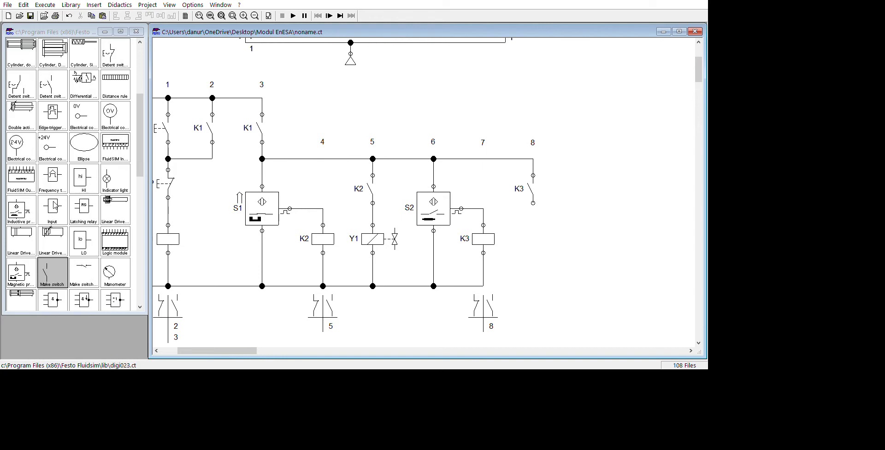
{"action": "scroll", "coordinate": [55, 206], "scroll_direction": "down", "scroll_amount": 1}
{"action": "scroll", "coordinate": [72, 213], "scroll_direction": "down", "scroll_amount": 1}
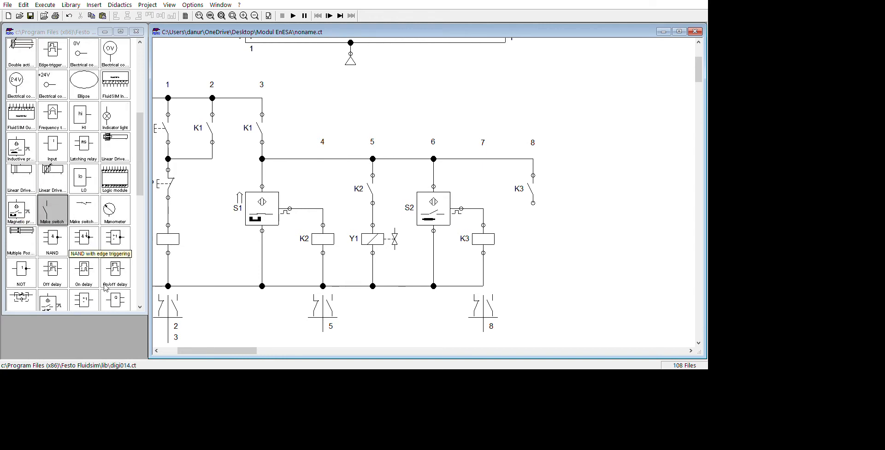
{"action": "scroll", "coordinate": [124, 258], "scroll_direction": "down", "scroll_amount": 3}
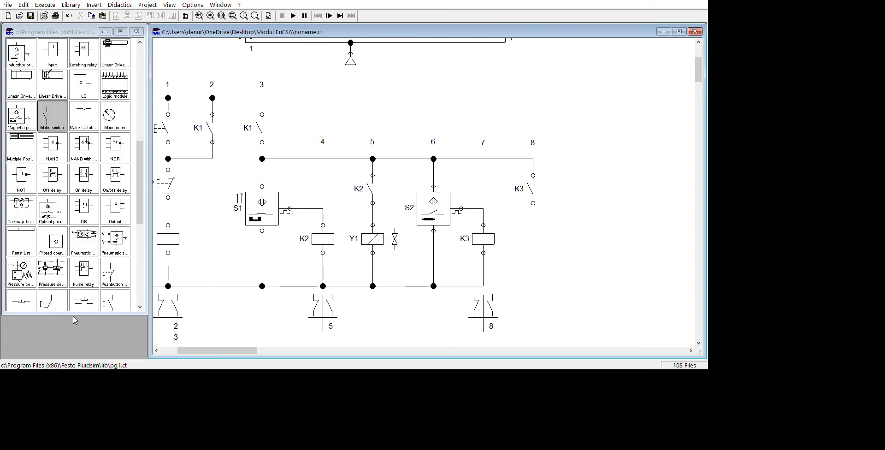
{"action": "scroll", "coordinate": [56, 267], "scroll_direction": "down", "scroll_amount": 1}
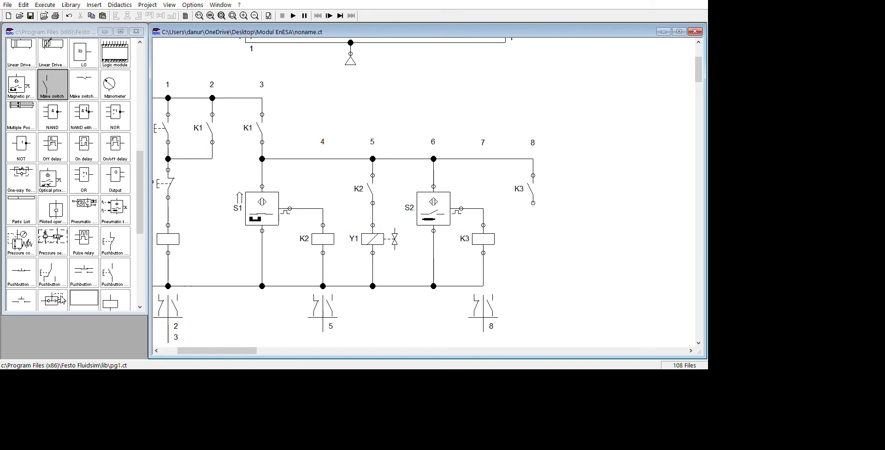
{"action": "scroll", "coordinate": [132, 295], "scroll_direction": "down", "scroll_amount": 2}
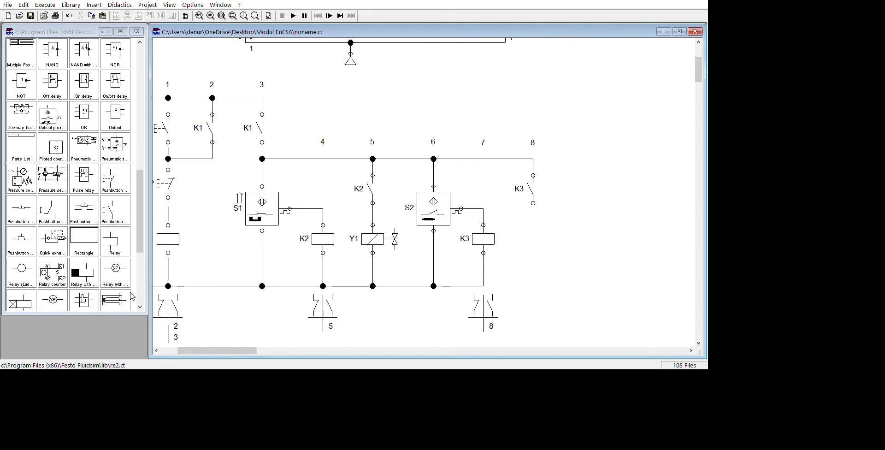
{"action": "scroll", "coordinate": [133, 296], "scroll_direction": "down", "scroll_amount": 4}
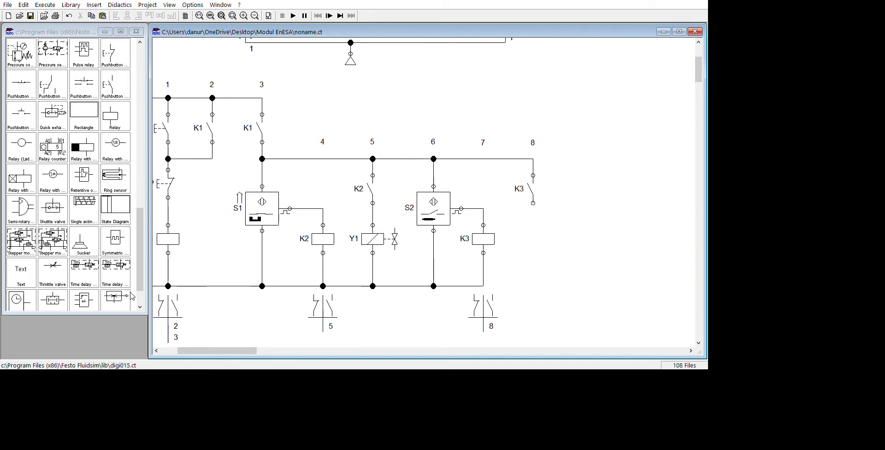
{"action": "scroll", "coordinate": [136, 290], "scroll_direction": "up", "scroll_amount": 6}
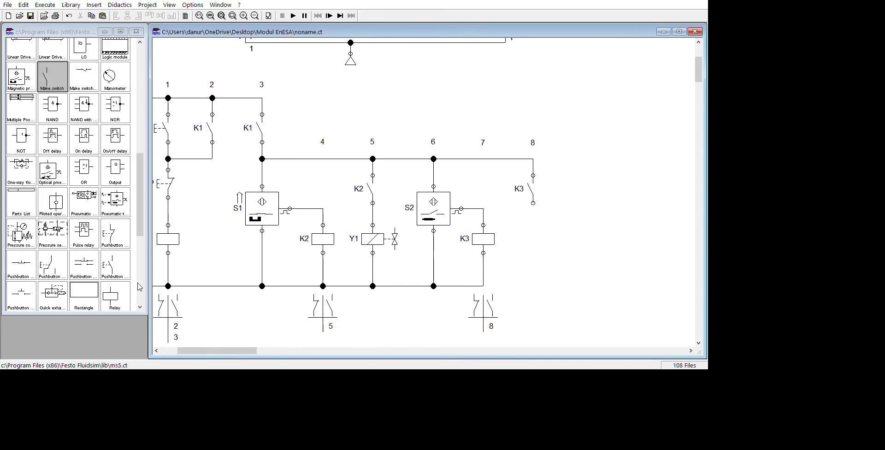
{"action": "scroll", "coordinate": [138, 286], "scroll_direction": "up", "scroll_amount": 2}
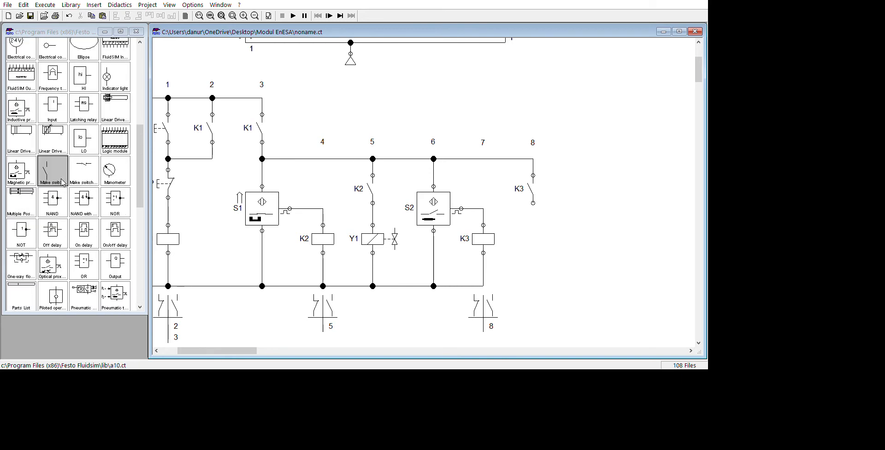
{"action": "scroll", "coordinate": [66, 184], "scroll_direction": "up", "scroll_amount": 1}
{"action": "scroll", "coordinate": [78, 297], "scroll_direction": "up", "scroll_amount": 3}
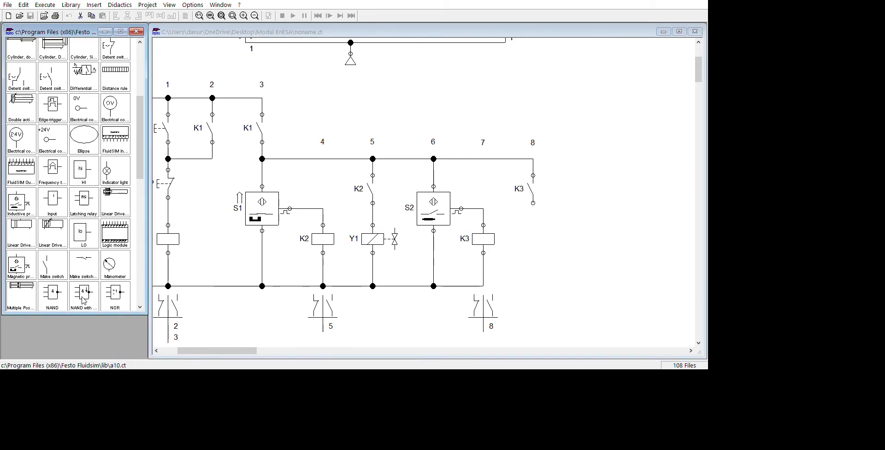
{"action": "scroll", "coordinate": [83, 299], "scroll_direction": "up", "scroll_amount": 4}
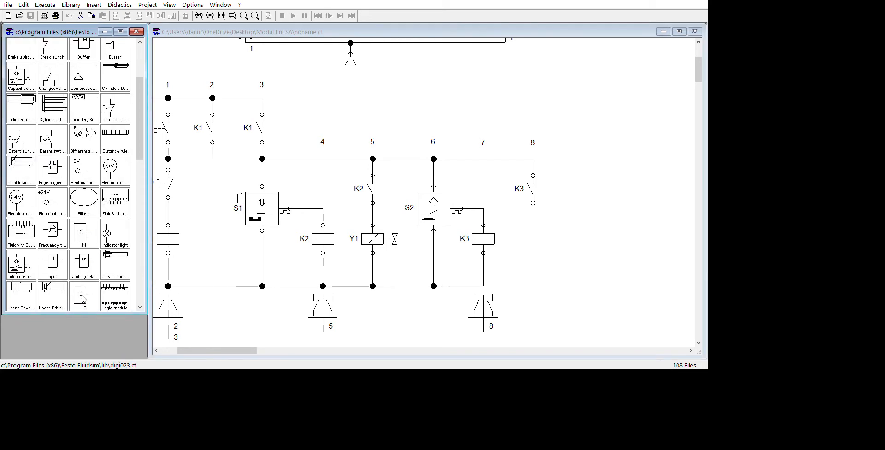
{"action": "scroll", "coordinate": [84, 299], "scroll_direction": "up", "scroll_amount": 1}
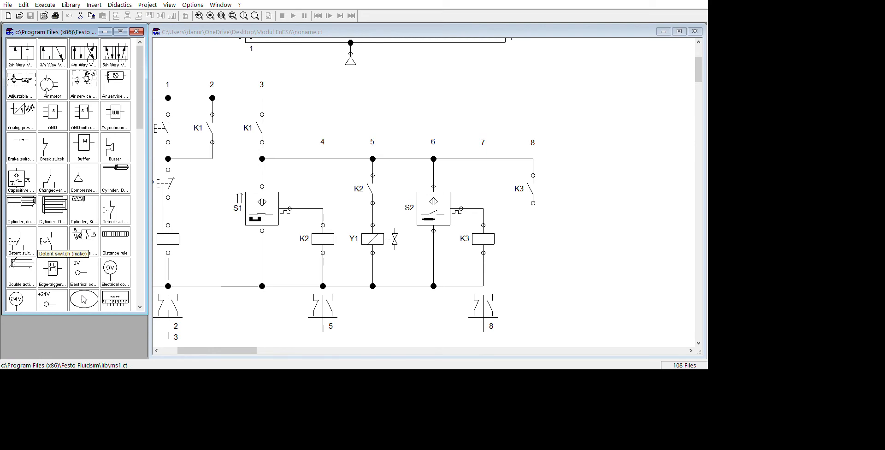
- Add a capacitive proximity switch in branch 8, wired between make switch K3 and the 0V line, and label it S3
{"action": "scroll", "coordinate": [55, 183], "scroll_direction": "down", "scroll_amount": 3}
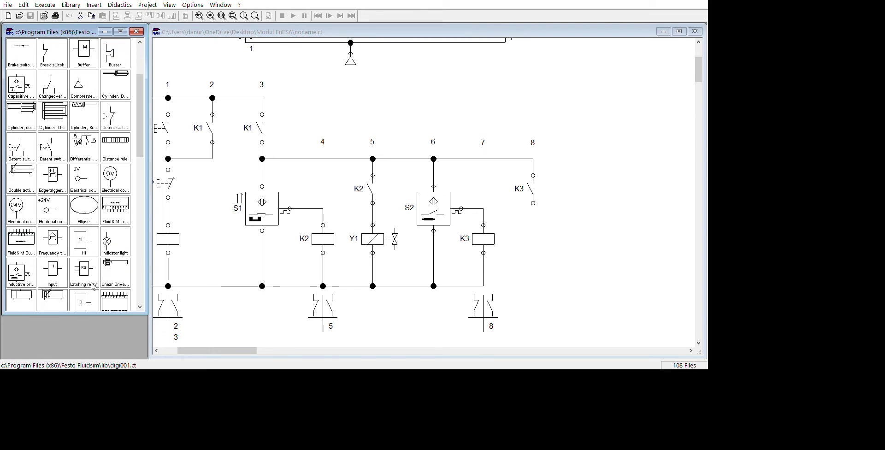
{"action": "left_click", "coordinate": [33, 94]}
{"action": "left_click_drag", "start_coordinate": [24, 92], "coordinate": [676, 293]}
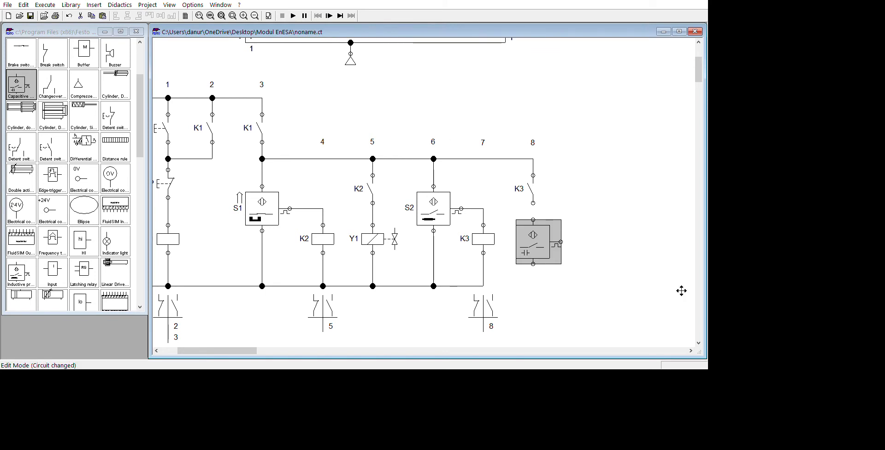
{"action": "left_click", "coordinate": [670, 258]}
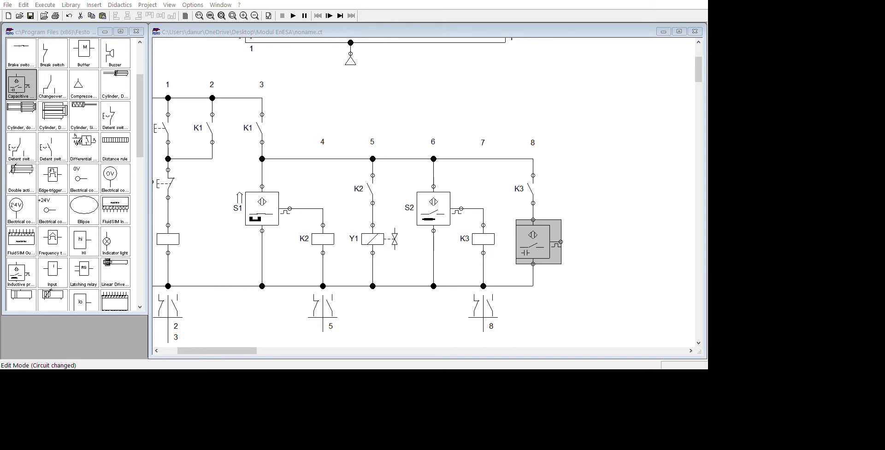
{"action": "left_click", "coordinate": [789, 342]}
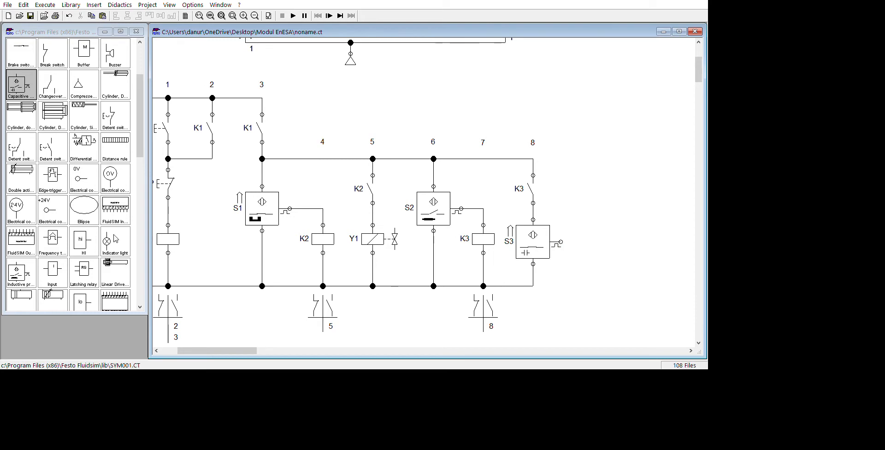
- Add a relay as branch 9, wired between the output of S3 and the 0V line
{"action": "scroll", "coordinate": [128, 306], "scroll_direction": "down", "scroll_amount": 4}
{"action": "scroll", "coordinate": [140, 290], "scroll_direction": "down", "scroll_amount": 7}
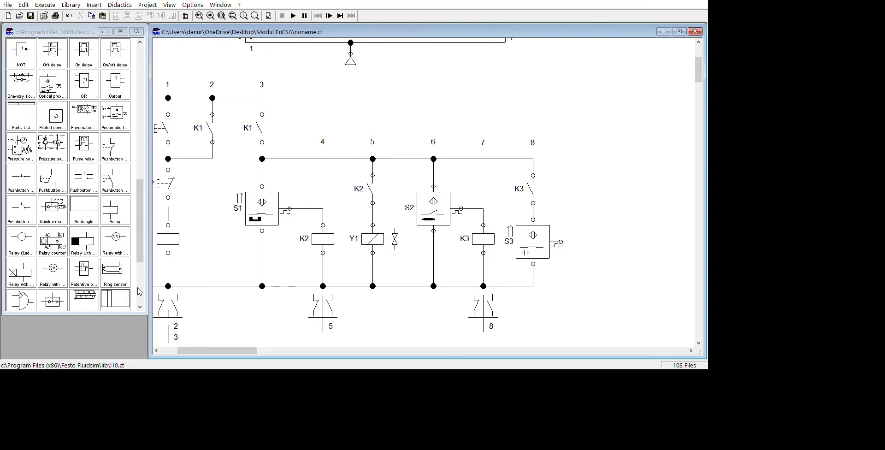
{"action": "left_click_drag", "start_coordinate": [115, 209], "coordinate": [731, 332]}
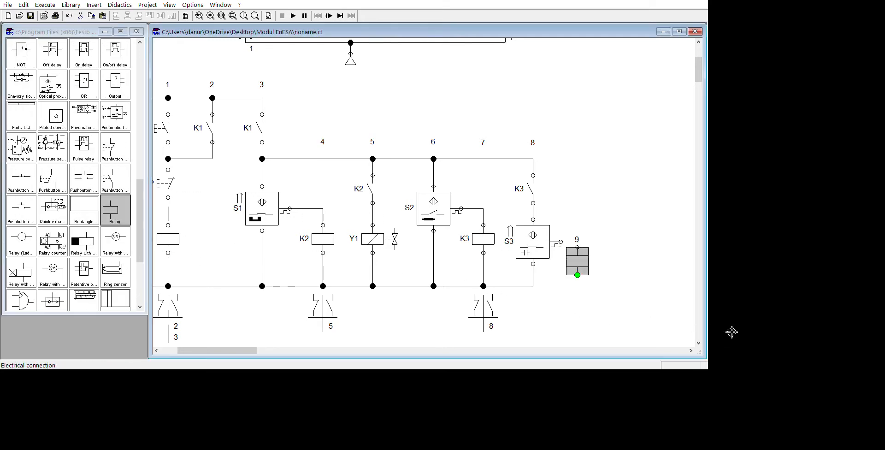
{"action": "left_click_drag", "start_coordinate": [726, 304], "coordinate": [709, 297]}
{"action": "left_click_drag", "start_coordinate": [729, 340], "coordinate": [667, 346]}
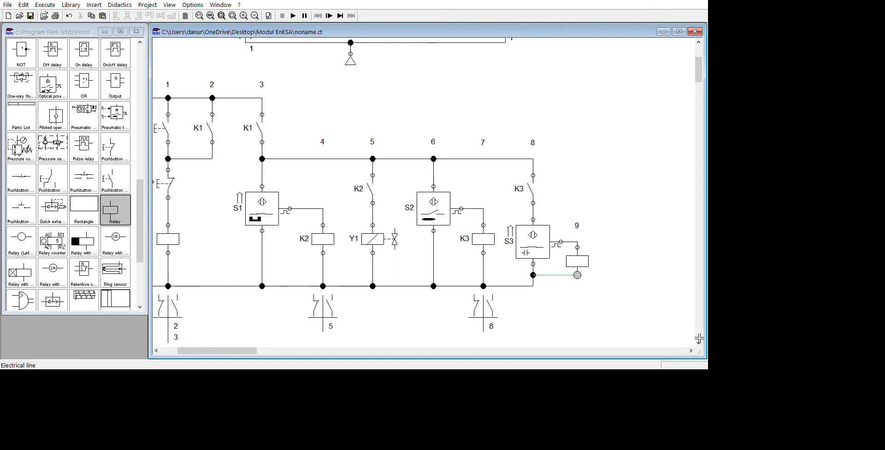
{"action": "left_click_drag", "start_coordinate": [669, 342], "coordinate": [694, 351]}
{"action": "left_click", "coordinate": [797, 342]}
- Label the relay in branch 9 K4
{"action": "double_click", "coordinate": [724, 312]}
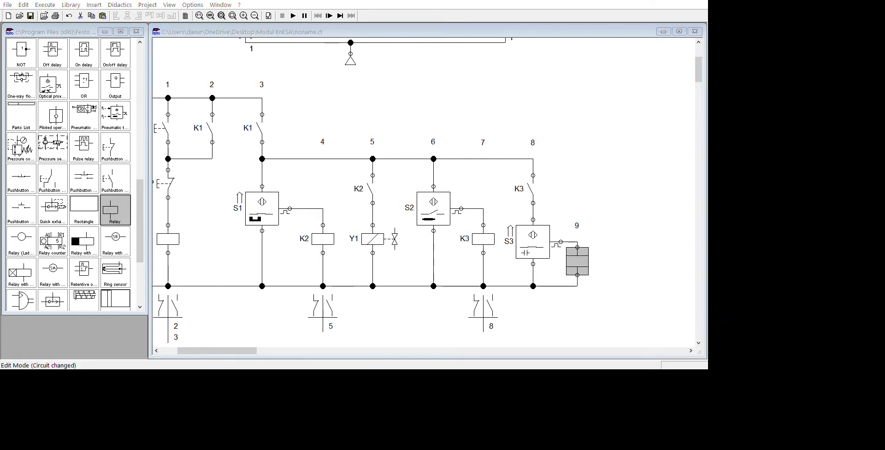
{"action": "type", "text": "K4"}
{"action": "key", "text": "Return"}
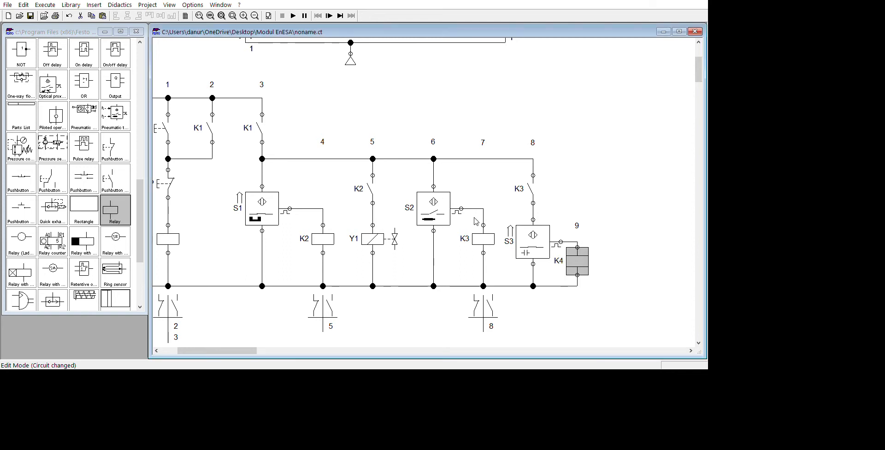
{"action": "left_click", "coordinate": [803, 271]}
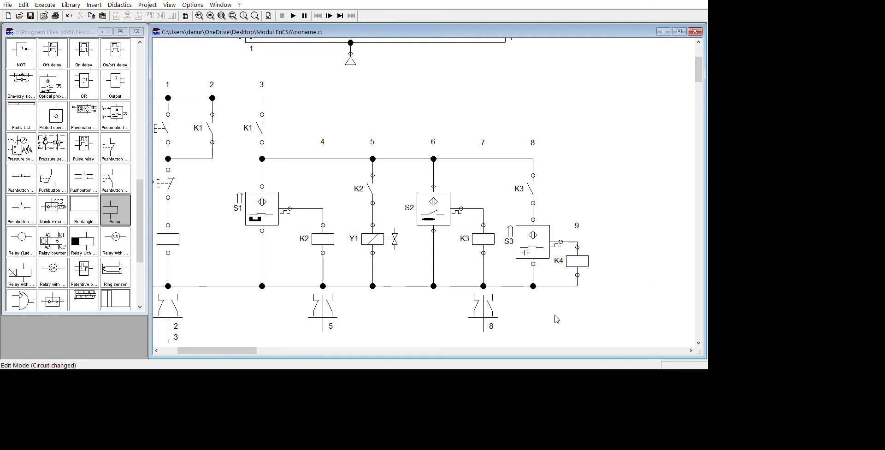
- Select the whole 0V line with its junctions and move it down to make room below the components
{"action": "left_click", "coordinate": [322, 10]}
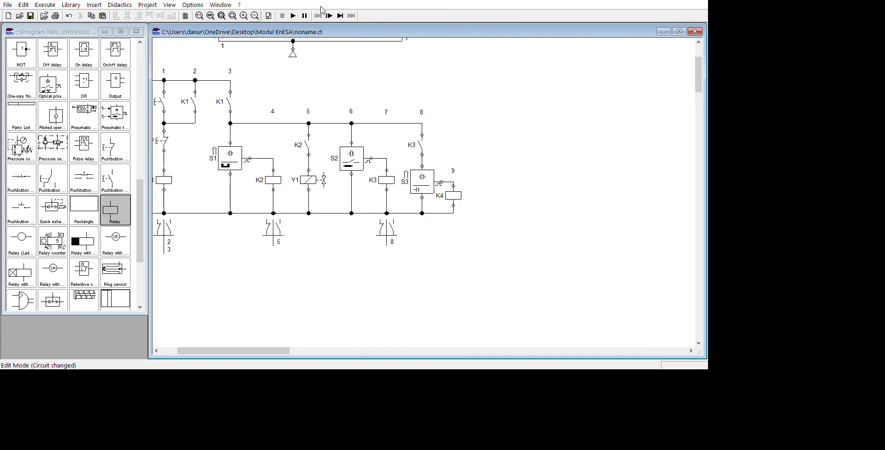
{"action": "left_click_drag", "start_coordinate": [226, 350], "coordinate": [202, 350]}
{"action": "left_click_drag", "start_coordinate": [579, 271], "coordinate": [177, 201]}
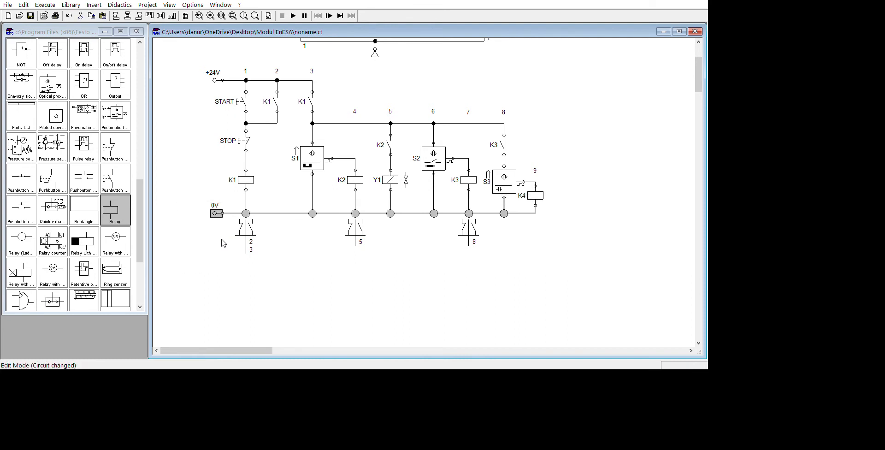
{"action": "key", "text": "Down"}
{"action": "key", "text": "Down"}
{"action": "key", "text": "Down"}
{"action": "key", "text": "Down"}
{"action": "key", "text": "Down"}
{"action": "key", "text": "Down"}
{"action": "key", "text": "Down"}
{"action": "key", "text": "Down"}
{"action": "key", "text": "Down"}
{"action": "key", "text": "Down"}
{"action": "key", "text": "Down"}
{"action": "key", "text": "Down"}
{"action": "key", "text": "Down"}
{"action": "key", "text": "Down"}
{"action": "key", "text": "Down"}
{"action": "key", "text": "Down"}
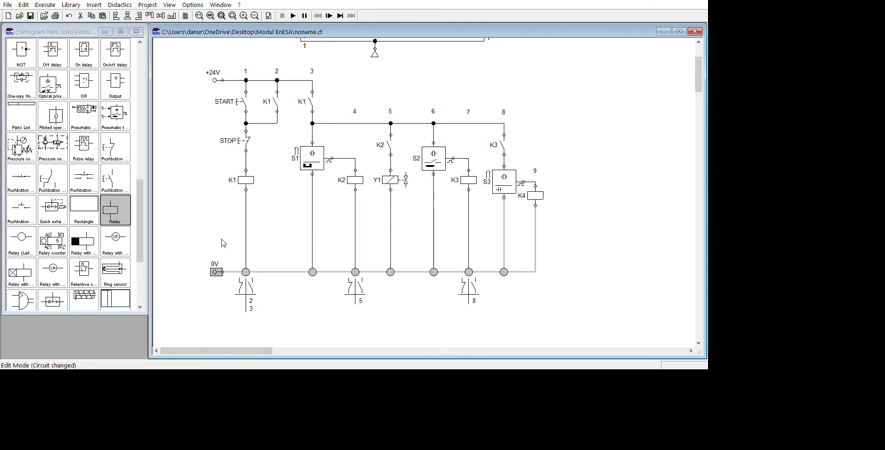
- Shift sensor S3 slightly down in branch 8 and relay K4 down in branch 9, directly below the output line of S3
{"action": "left_click_drag", "start_coordinate": [537, 192], "coordinate": [535, 228]}
{"action": "left_click", "coordinate": [583, 221]}
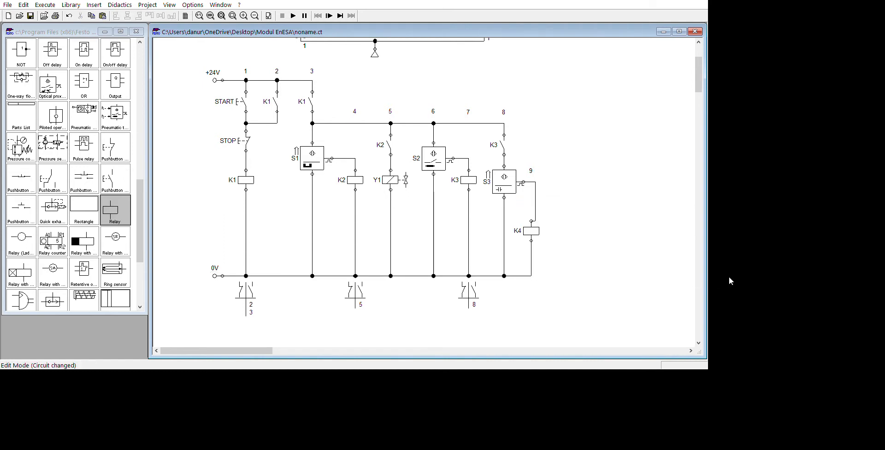
{"action": "left_click", "coordinate": [504, 172]}
{"action": "key", "text": "Down"}
{"action": "key", "text": "Down"}
{"action": "key", "text": "Down"}
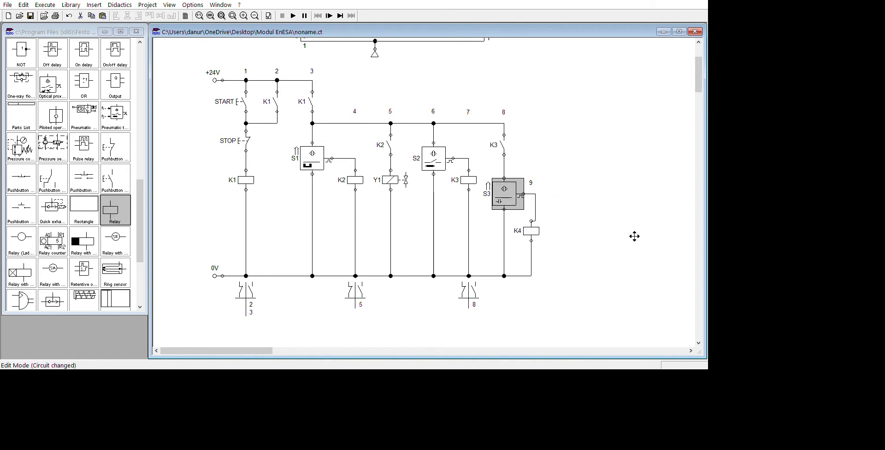
{"action": "left_click_drag", "start_coordinate": [534, 229], "coordinate": [537, 239]}
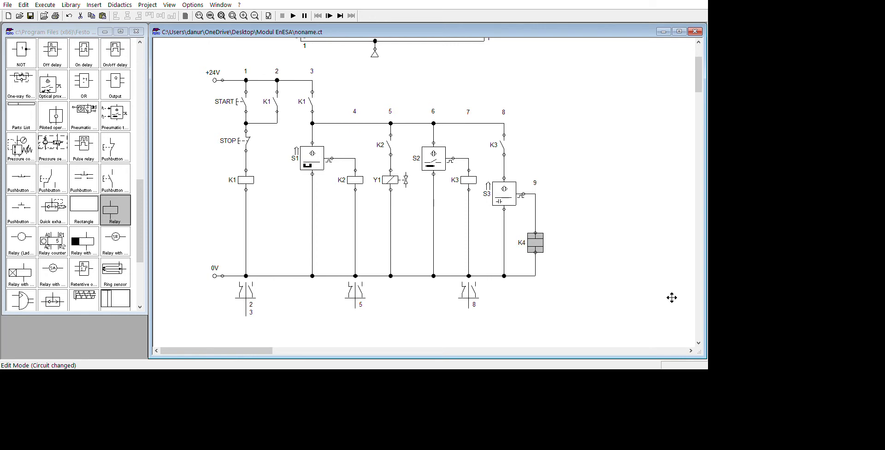
{"action": "left_click", "coordinate": [672, 297]}
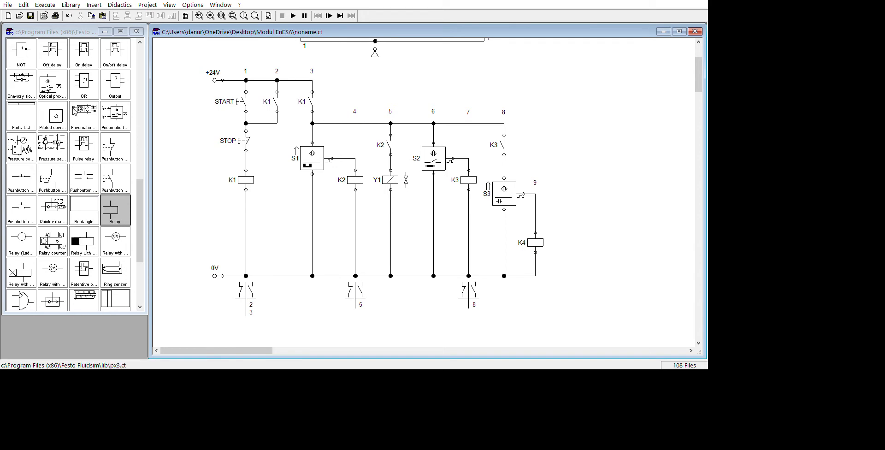
- Add a make switch as branch 10 and wire its upper terminal to the line between K3 and S3
{"action": "scroll", "coordinate": [74, 110], "scroll_direction": "up", "scroll_amount": 4}
{"action": "mouse_move", "coordinate": [52, 147]}
{"action": "left_mouse_down"}
{"action": "mouse_move", "coordinate": [720, 229]}
{"action": "mouse_move", "coordinate": [663, 196]}
{"action": "mouse_move", "coordinate": [636, 202]}
{"action": "left_mouse_up"}
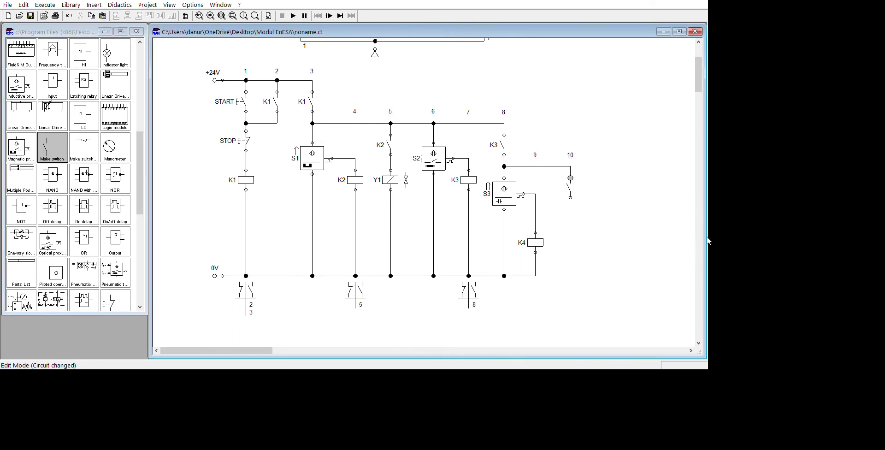
- Add a valve solenoid labelled Y3 below the make switch in branch 10, wired to the switch and the 0V line
{"action": "mouse_move", "coordinate": [140, 174]}
{"action": "left_mouse_down"}
{"action": "mouse_move", "coordinate": [129, 276]}
{"action": "mouse_move", "coordinate": [130, 265]}
{"action": "left_mouse_up"}
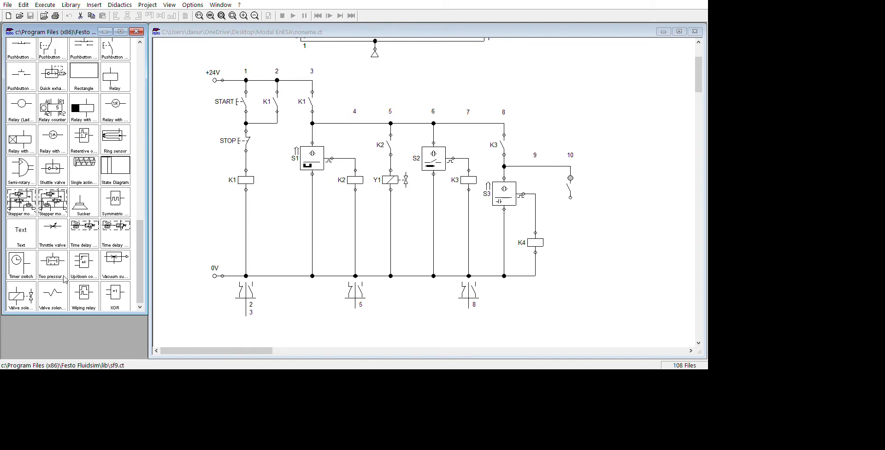
{"action": "mouse_move", "coordinate": [20, 295]}
{"action": "left_mouse_down"}
{"action": "mouse_move", "coordinate": [461, 254]}
{"action": "mouse_move", "coordinate": [585, 225]}
{"action": "mouse_move", "coordinate": [581, 241]}
{"action": "left_mouse_up"}
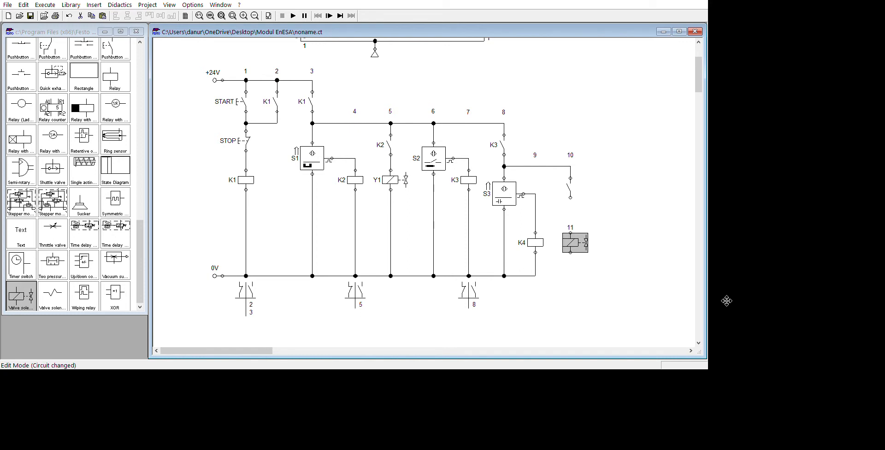
{"action": "left_click", "coordinate": [570, 232]}
{"action": "mouse_move", "coordinate": [570, 197]}
{"action": "left_mouse_down"}
{"action": "mouse_move", "coordinate": [570, 233]}
{"action": "mouse_move", "coordinate": [536, 272]}
{"action": "left_mouse_up"}
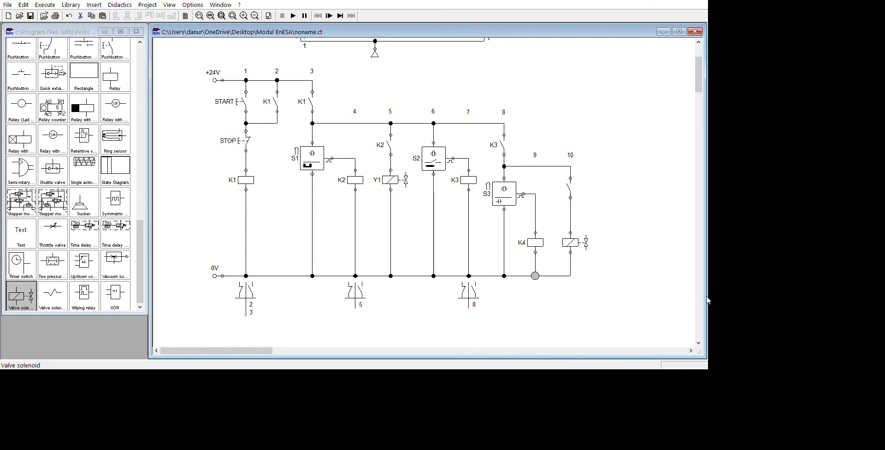
{"action": "double_click", "coordinate": [568, 239]}
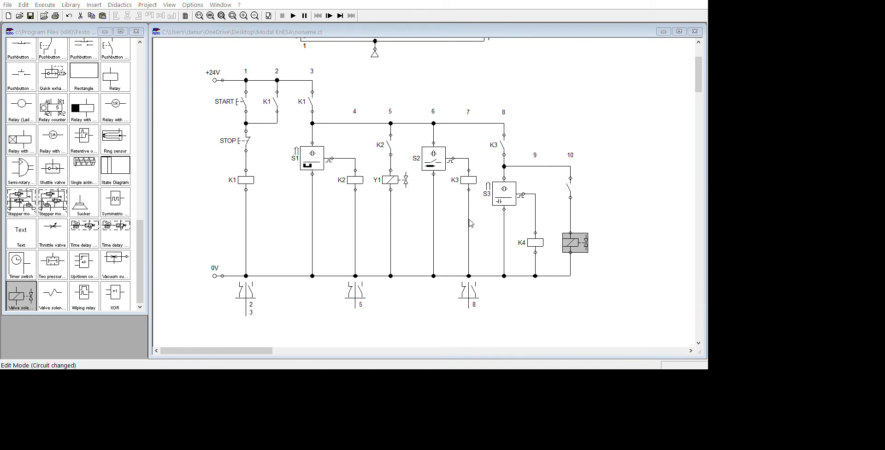
{"action": "key", "text": "Return"}
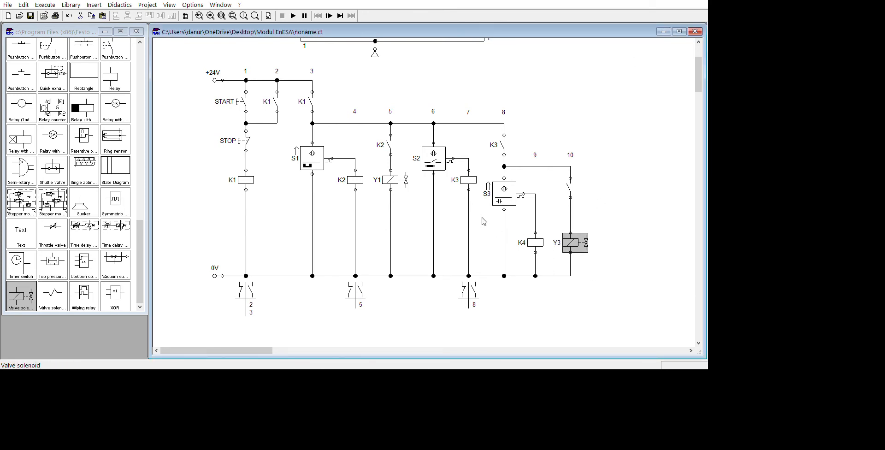
- Label the make switch in branch 10 K4 and shift it slightly down towards solenoid Y3
{"action": "left_click", "coordinate": [724, 318]}
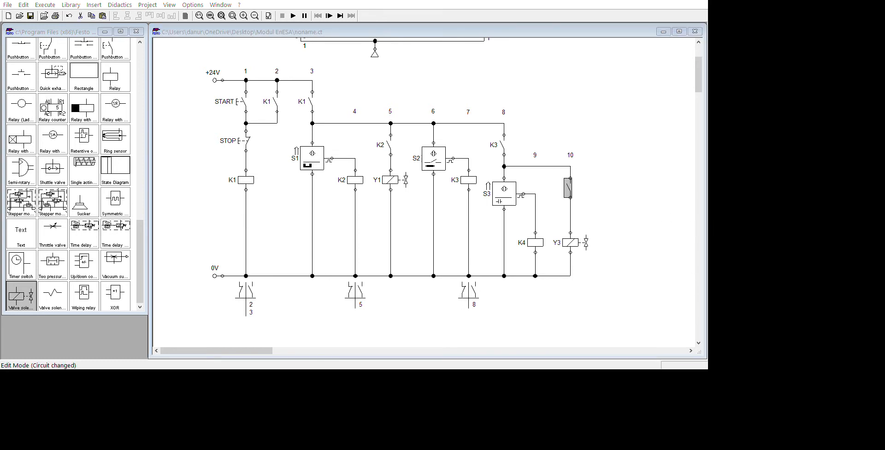
{"action": "key", "text": "Return"}
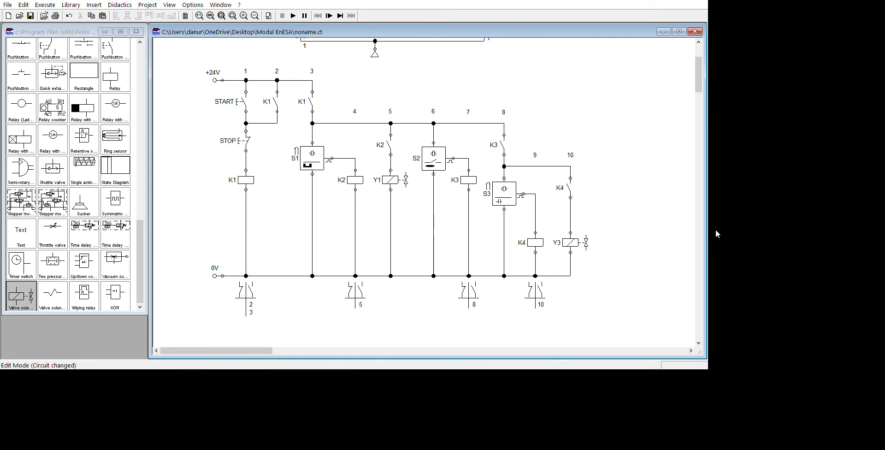
{"action": "left_click_drag", "start_coordinate": [715, 223], "coordinate": [717, 235]}
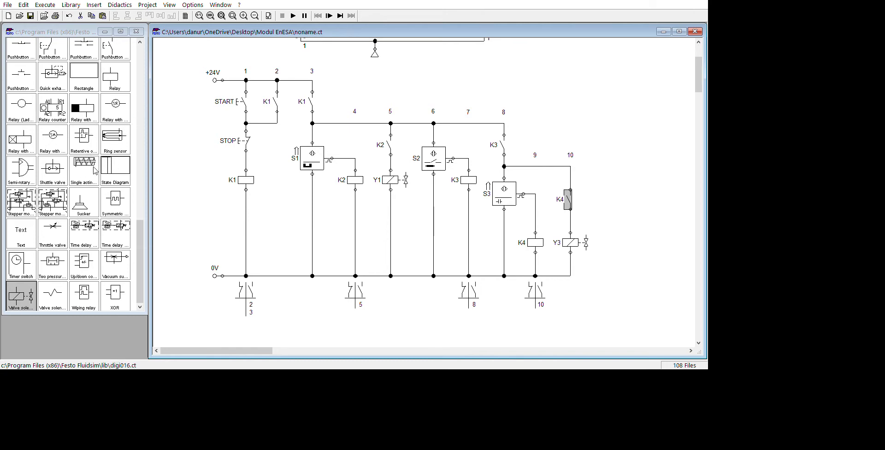
- Add a make switch as branch 11 and wire its upper terminal to the line feeding branch 10
{"action": "scroll", "coordinate": [112, 247], "scroll_direction": "up", "scroll_amount": 1}
{"action": "scroll", "coordinate": [111, 230], "scroll_direction": "up", "scroll_amount": 4}
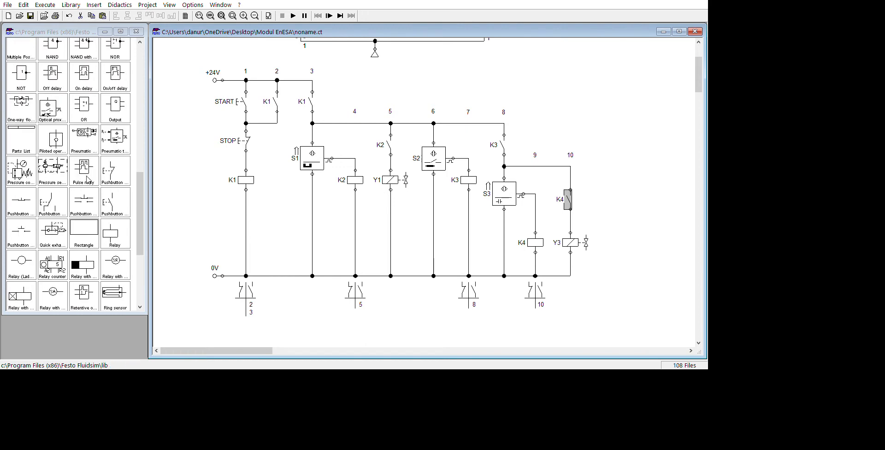
{"action": "scroll", "coordinate": [96, 180], "scroll_direction": "up", "scroll_amount": 3}
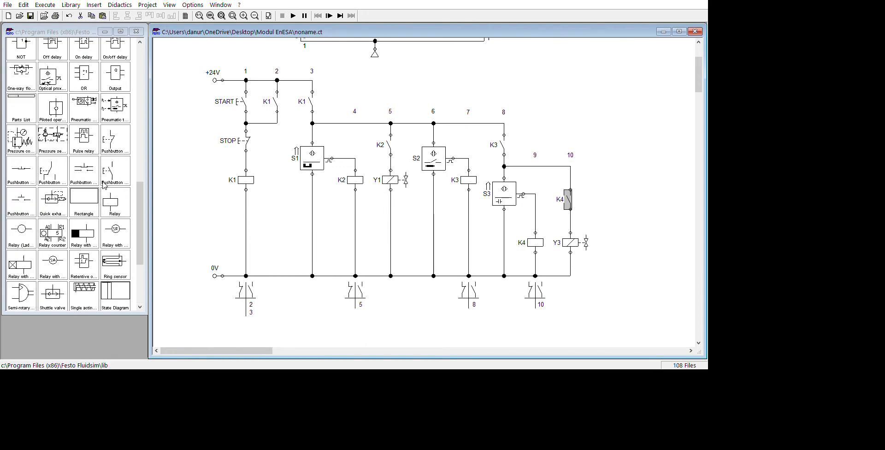
{"action": "left_click_drag", "start_coordinate": [64, 120], "coordinate": [766, 239]}
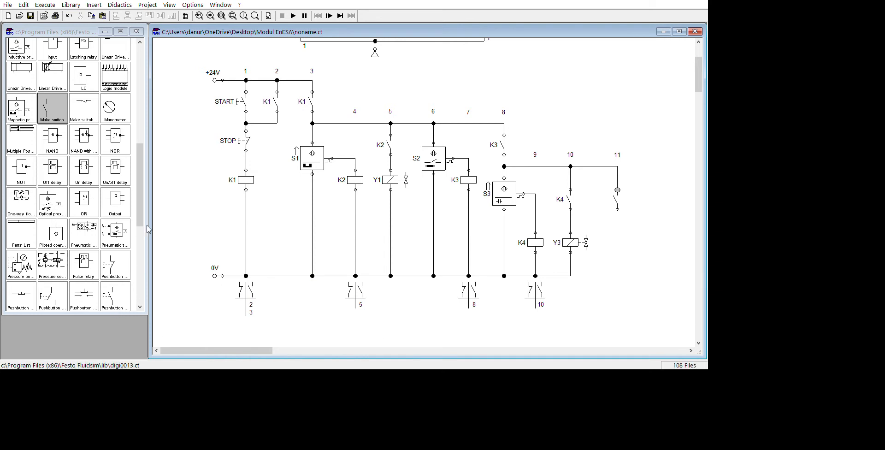
- Place a relay below the make switch in branch 11 and wire it to the switch and the 0V line
{"action": "left_click_drag", "start_coordinate": [140, 213], "coordinate": [177, 246]}
{"action": "left_click_drag", "start_coordinate": [180, 284], "coordinate": [175, 282]}
{"action": "left_click_drag", "start_coordinate": [115, 208], "coordinate": [781, 296]}
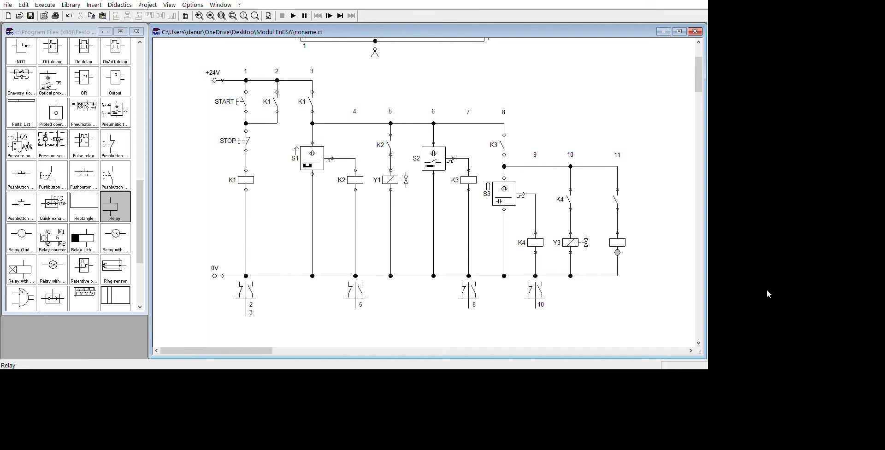
- Label the make switch in branch 11 S4 and the relay below it K5
{"action": "left_click", "coordinate": [770, 237]}
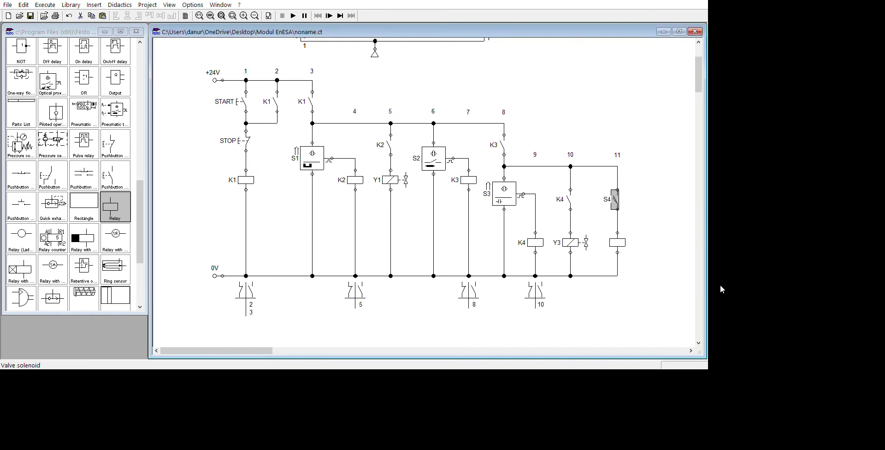
{"action": "left_click", "coordinate": [810, 258]}
{"action": "double_click", "coordinate": [772, 295]}
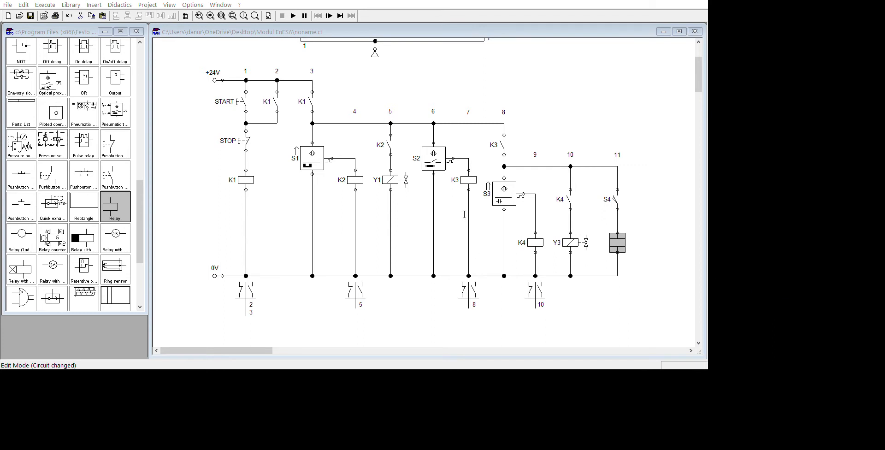
{"action": "left_click", "coordinate": [460, 211]}
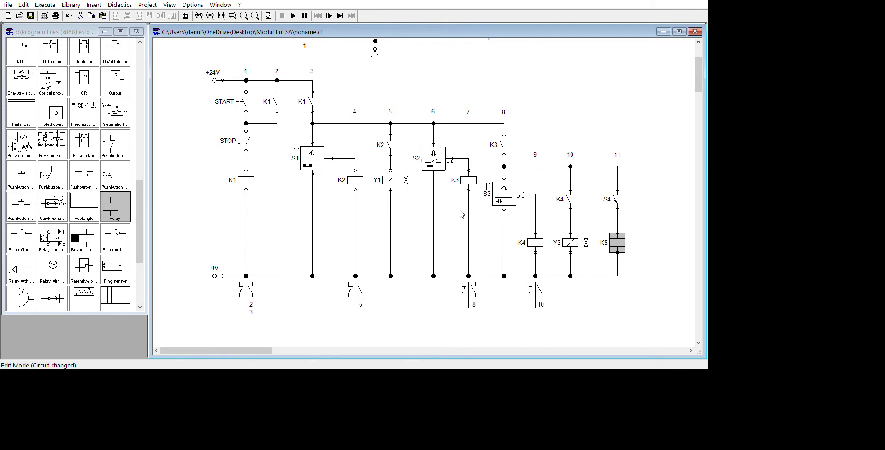
{"action": "left_click", "coordinate": [838, 253]}
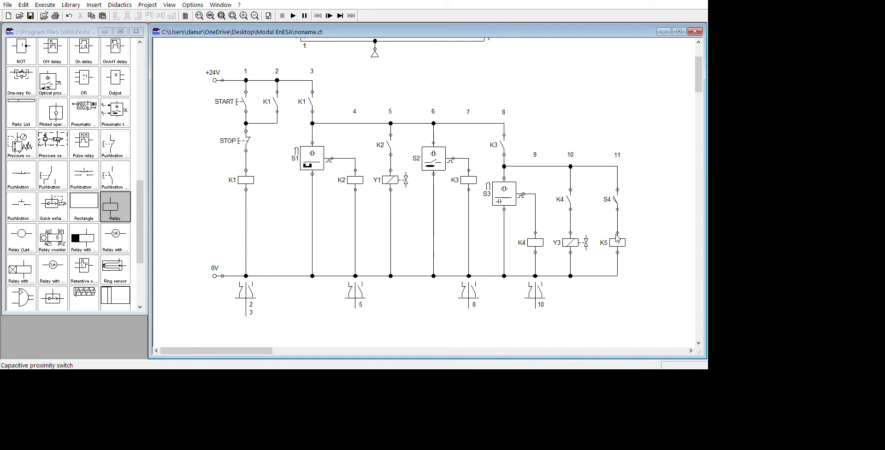
- Add a make switch as branch 12, level with S4, and wire its upper terminal to the line feeding branch 11
{"action": "scroll", "coordinate": [121, 197], "scroll_direction": "up", "scroll_amount": 2}
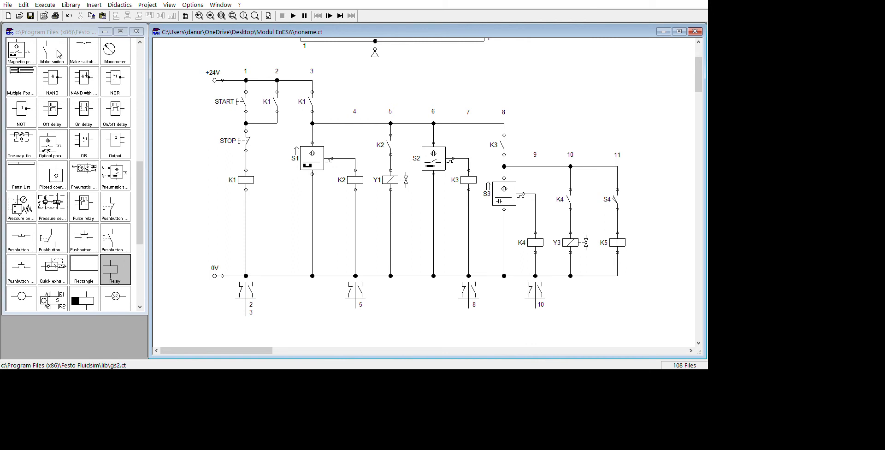
{"action": "left_click_drag", "start_coordinate": [58, 53], "coordinate": [779, 203]}
{"action": "left_click", "coordinate": [818, 241]}
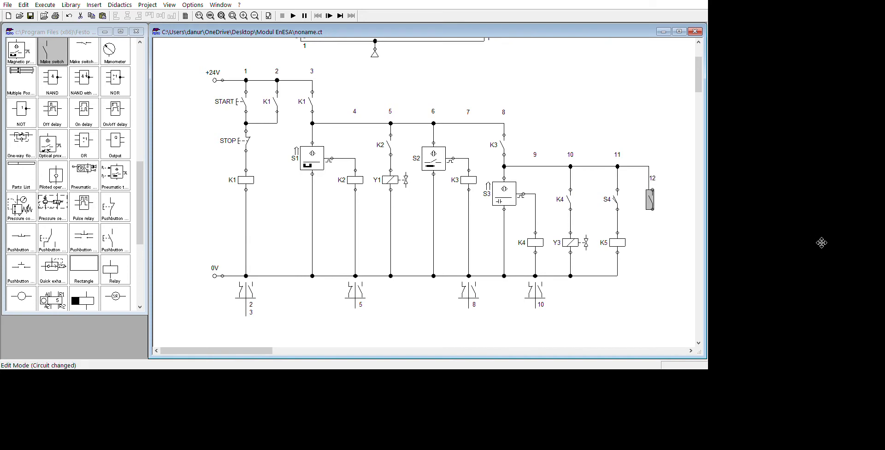
{"action": "left_click", "coordinate": [807, 213]}
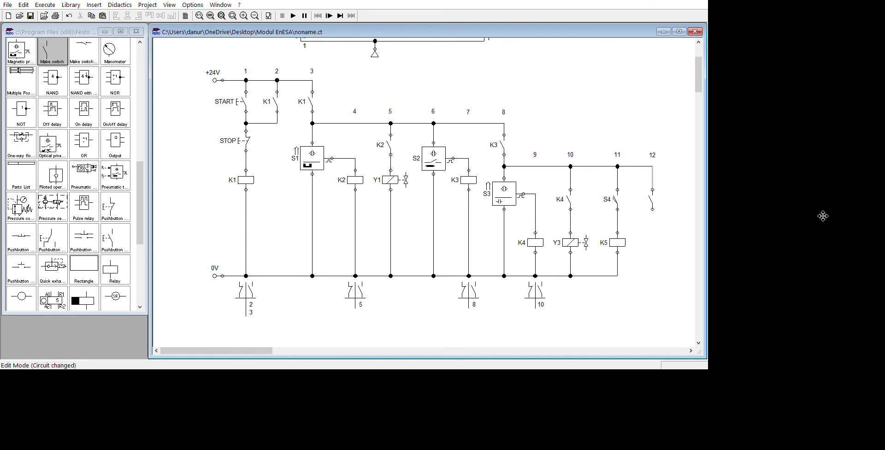
- Place a valve solenoid below the make switch in branch 12 and wire it to the switch and the 0V line
{"action": "scroll", "coordinate": [55, 321], "scroll_direction": "down", "scroll_amount": 6}
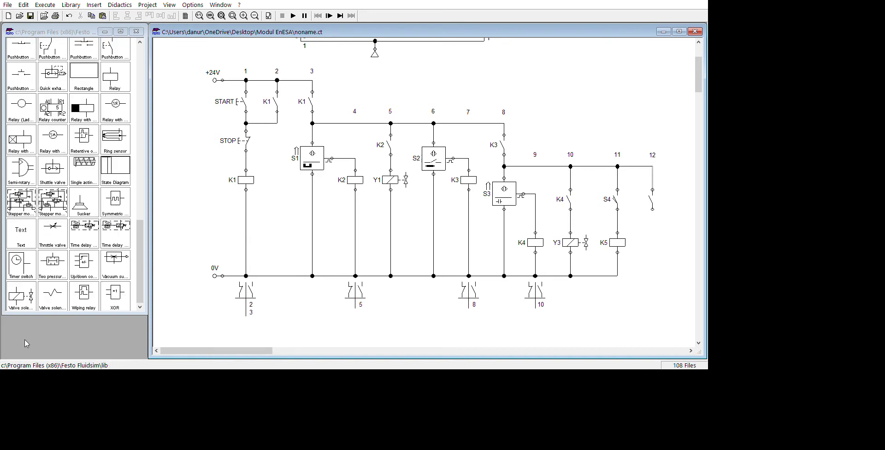
{"action": "left_click_drag", "start_coordinate": [28, 358], "coordinate": [823, 283]}
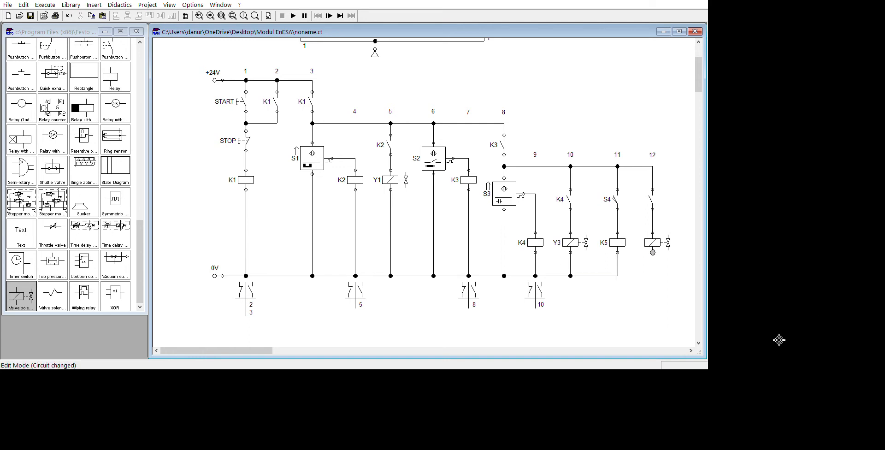
{"action": "left_click_drag", "start_coordinate": [779, 340], "coordinate": [779, 340]}
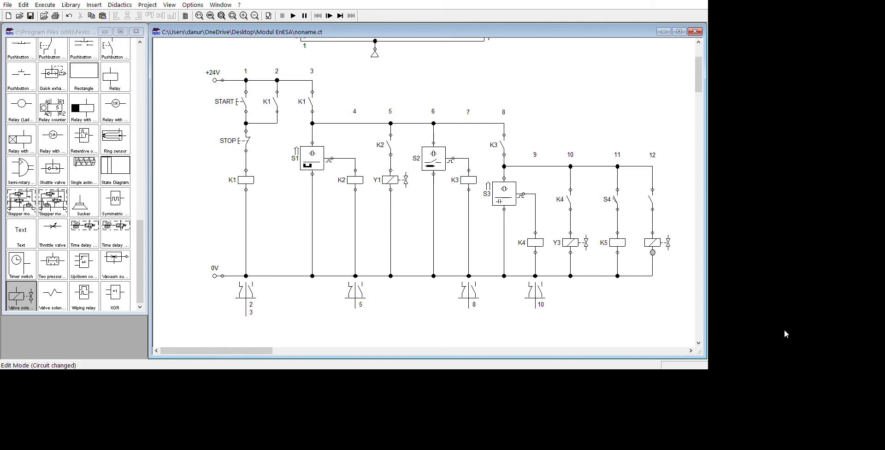
- Label the make switch in branch 12 K5 and the valve solenoid below it Y2
{"action": "double_click", "coordinate": [814, 238]}
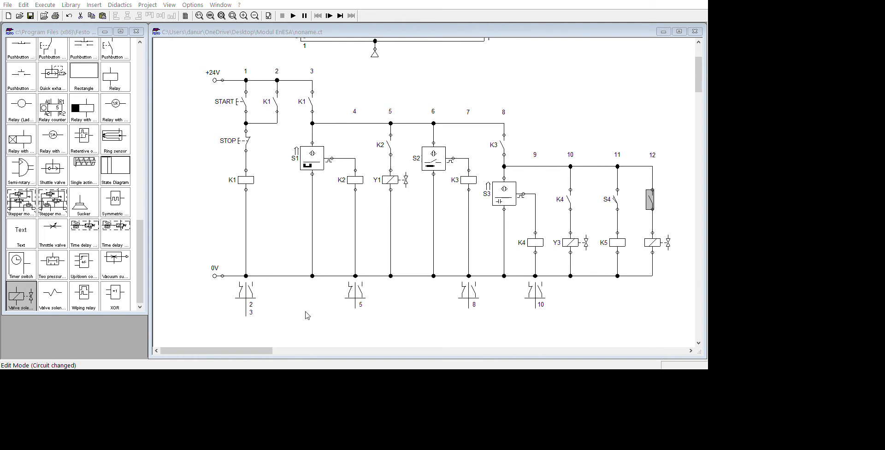
{"action": "left_click", "coordinate": [398, 265]}
{"action": "double_click", "coordinate": [651, 236]}
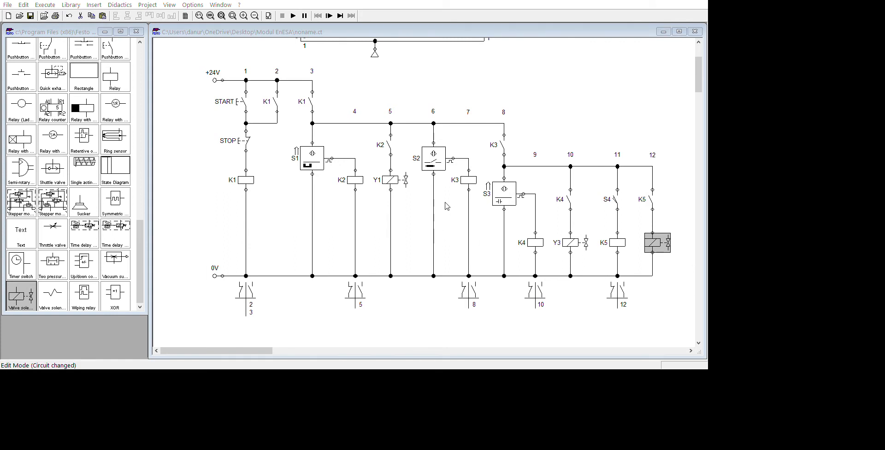
{"action": "type", "text": "Y2"}
{"action": "key", "text": "Return"}
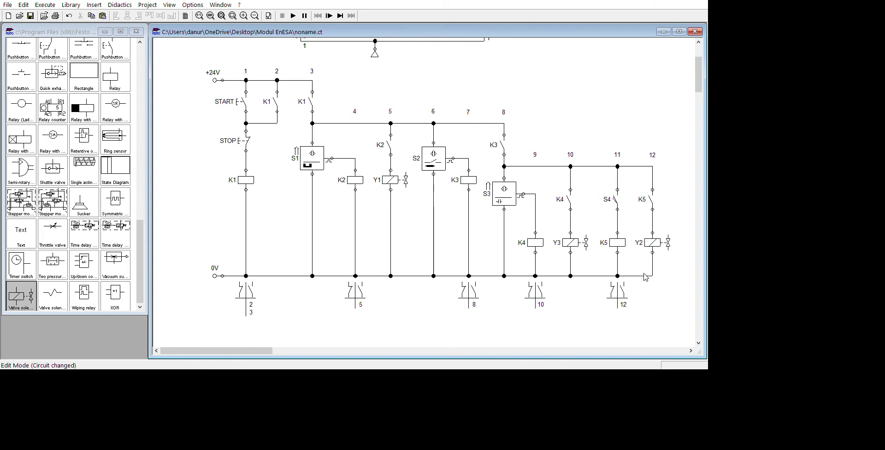
- Run the simulation, actuate the START pushbutton to test the cylinder sequence, and stop the simulation
{"action": "scroll", "coordinate": [645, 277], "scroll_direction": "up", "scroll_amount": 2}
{"action": "scroll", "coordinate": [645, 276], "scroll_direction": "up", "scroll_amount": 2}
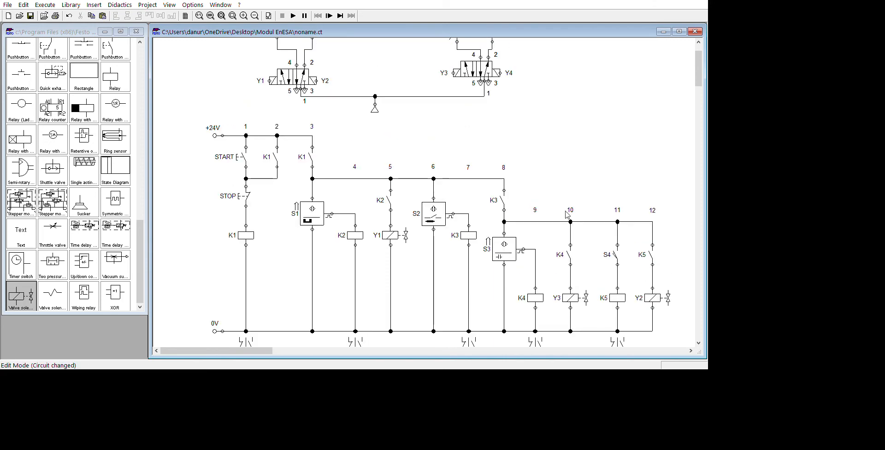
{"action": "scroll", "coordinate": [567, 214], "scroll_direction": "up", "scroll_amount": 3}
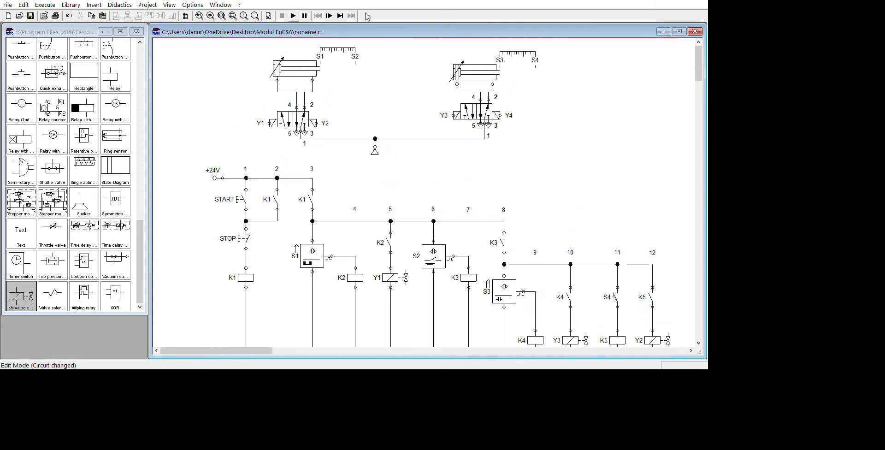
{"action": "left_click", "coordinate": [293, 15]}
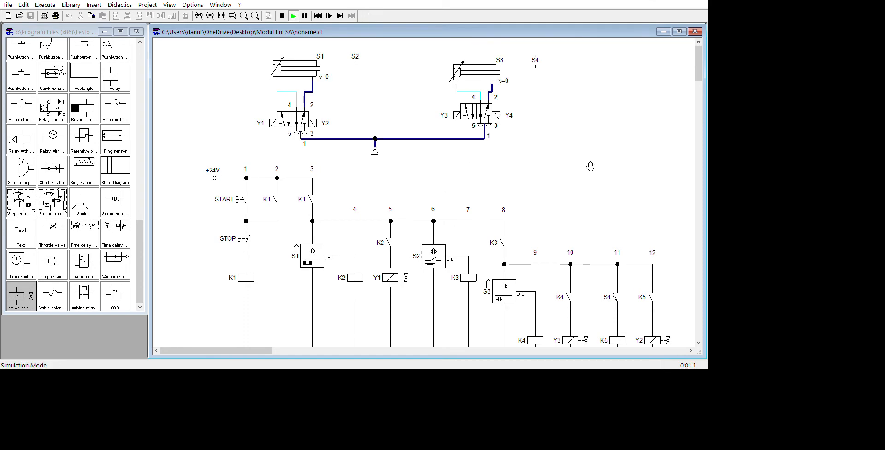
{"action": "scroll", "coordinate": [590, 167], "scroll_direction": "down", "scroll_amount": 1}
{"action": "scroll", "coordinate": [589, 165], "scroll_direction": "up", "scroll_amount": 1}
{"action": "scroll", "coordinate": [589, 164], "scroll_direction": "down", "scroll_amount": 1}
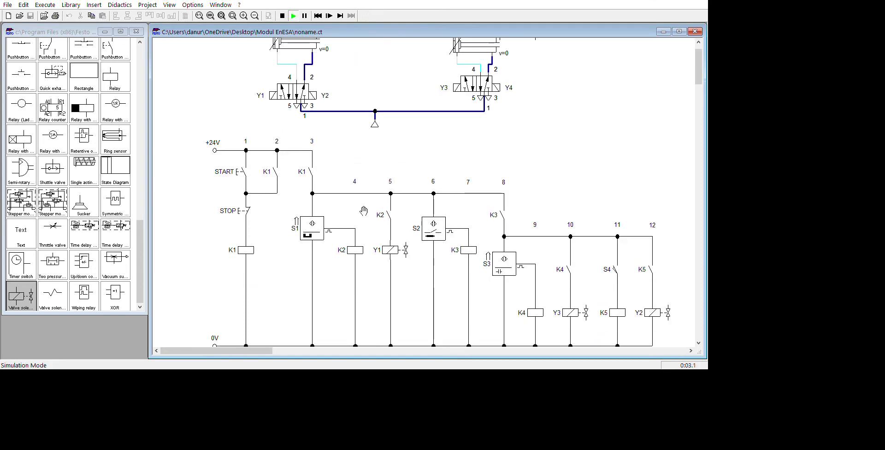
{"action": "scroll", "coordinate": [359, 208], "scroll_direction": "up", "scroll_amount": 1}
{"action": "left_click", "coordinate": [244, 199]}
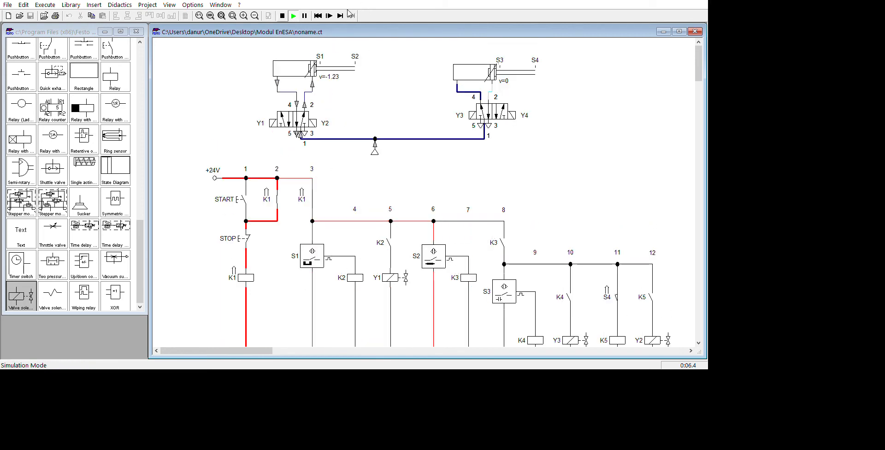
{"action": "key", "text": "F5"}
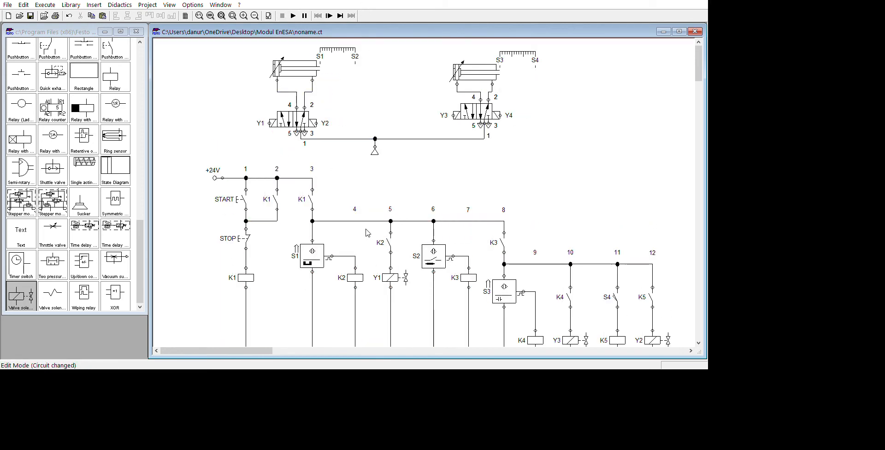
- Start and pause the simulation, and actuate the START pushbutton while it is paused
{"action": "scroll", "coordinate": [370, 221], "scroll_direction": "down", "scroll_amount": 1}
{"action": "scroll", "coordinate": [370, 216], "scroll_direction": "up", "scroll_amount": 1}
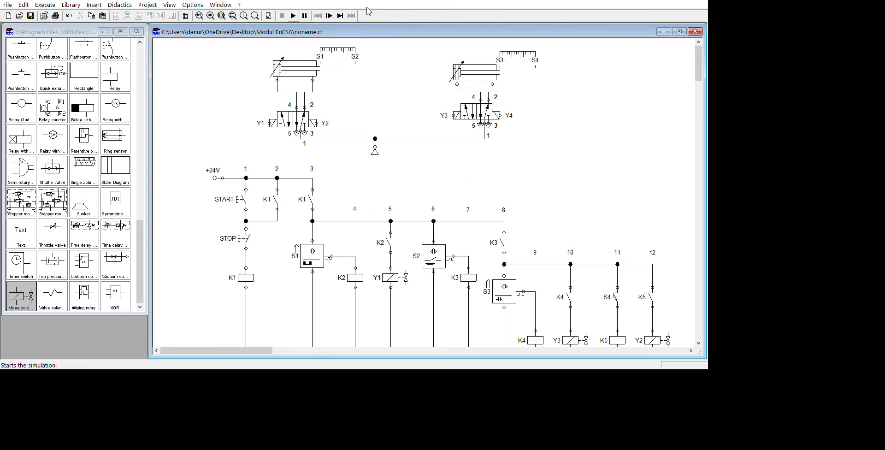
{"action": "key", "text": "F9"}
{"action": "key", "text": "F8"}
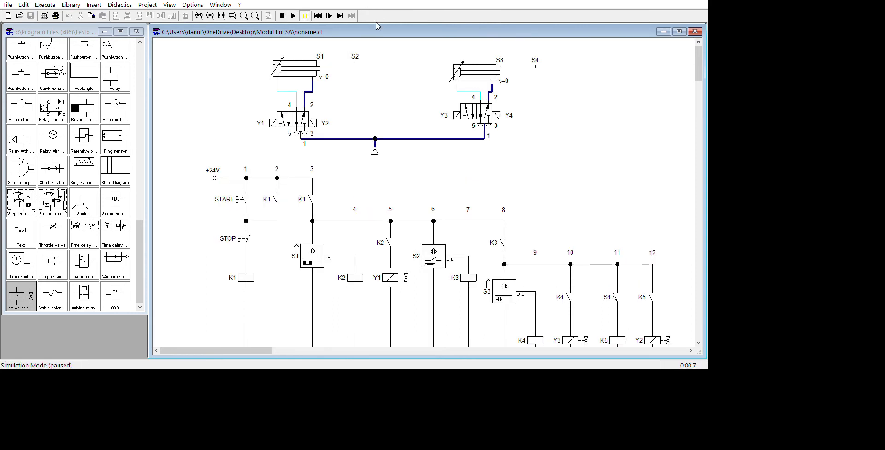
{"action": "left_click", "coordinate": [239, 199]}
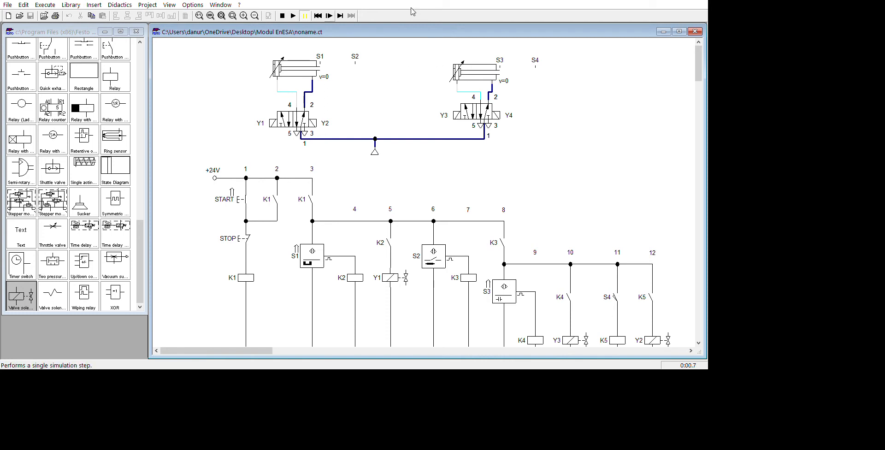
- Advance the paused simulation in single steps until the first cylinder has fully extended to S2
{"action": "left_click", "coordinate": [329, 15]}
{"action": "left_click", "coordinate": [328, 16]}
{"action": "left_click", "coordinate": [328, 15]}
{"action": "left_click", "coordinate": [329, 16]}
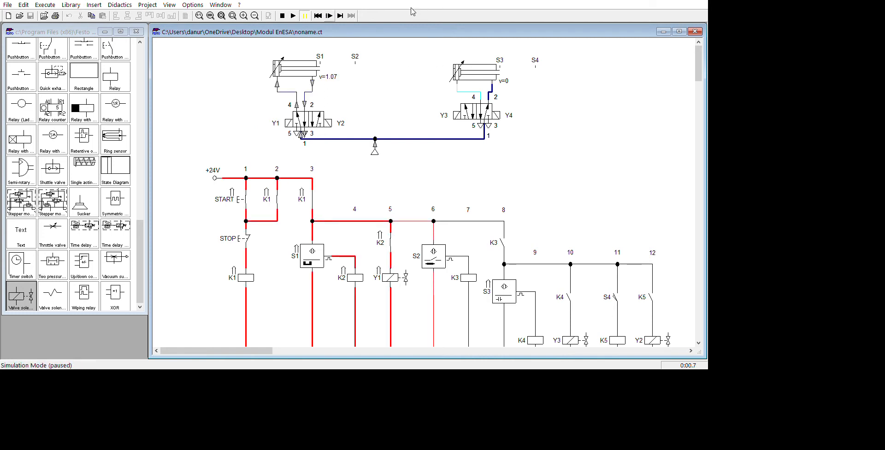
{"action": "left_click", "coordinate": [329, 16]}
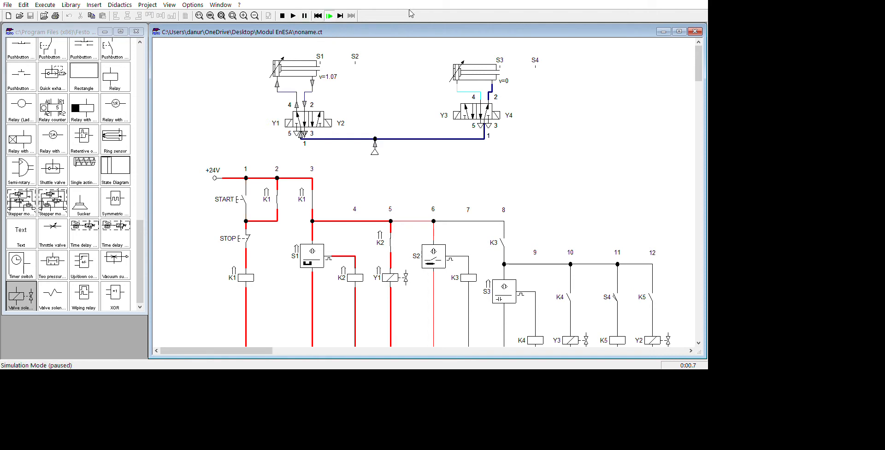
{"action": "left_click", "coordinate": [329, 16]}
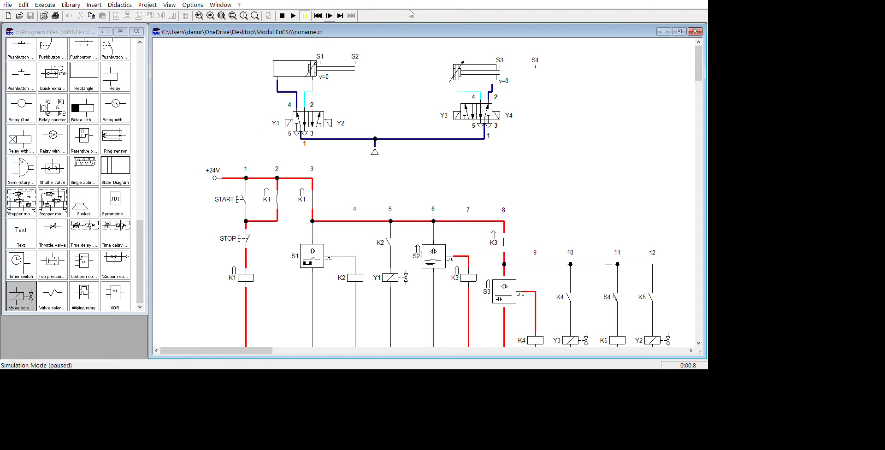
- Examine the paused circuit, following the current paths through branches 6 to 12 and the state of both cylinders
{"action": "scroll", "coordinate": [715, 135], "scroll_direction": "down", "scroll_amount": 5}
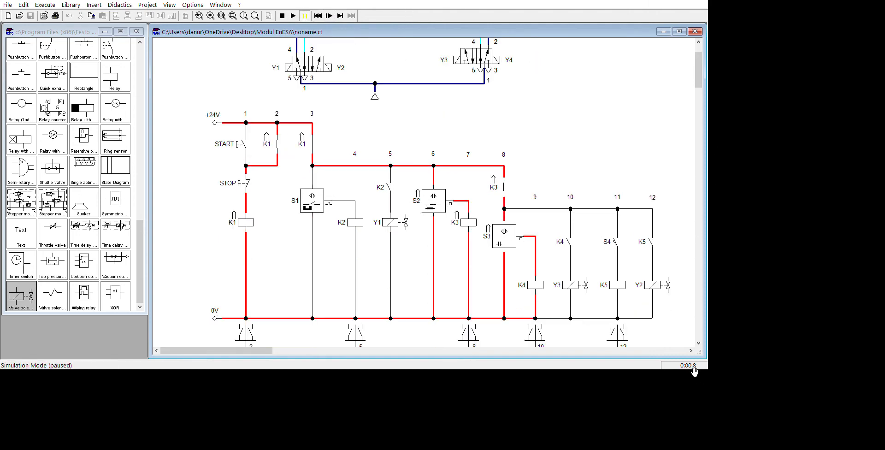
{"action": "scroll", "coordinate": [372, 77], "scroll_direction": "up", "scroll_amount": 5}
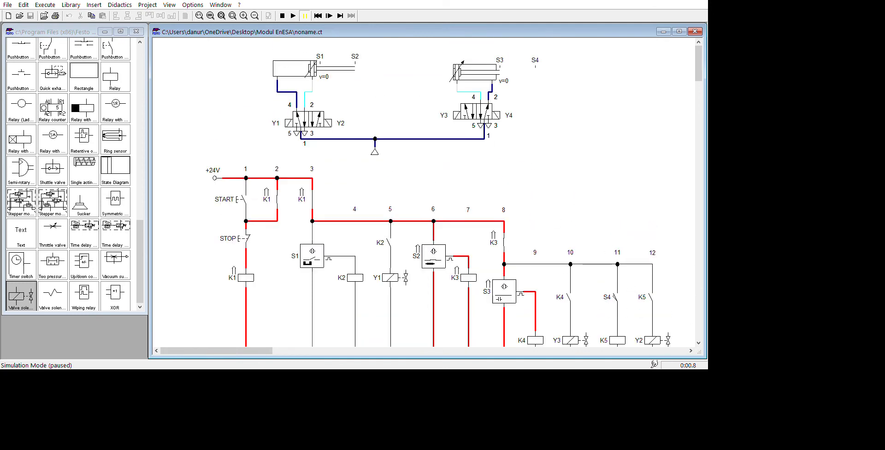
{"action": "scroll", "coordinate": [621, 251], "scroll_direction": "down", "scroll_amount": 2}
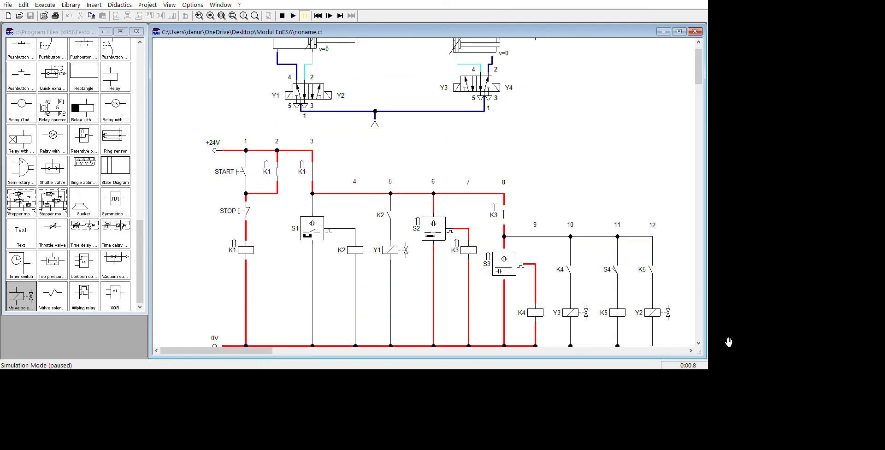
{"action": "scroll", "coordinate": [694, 321], "scroll_direction": "up", "scroll_amount": 2}
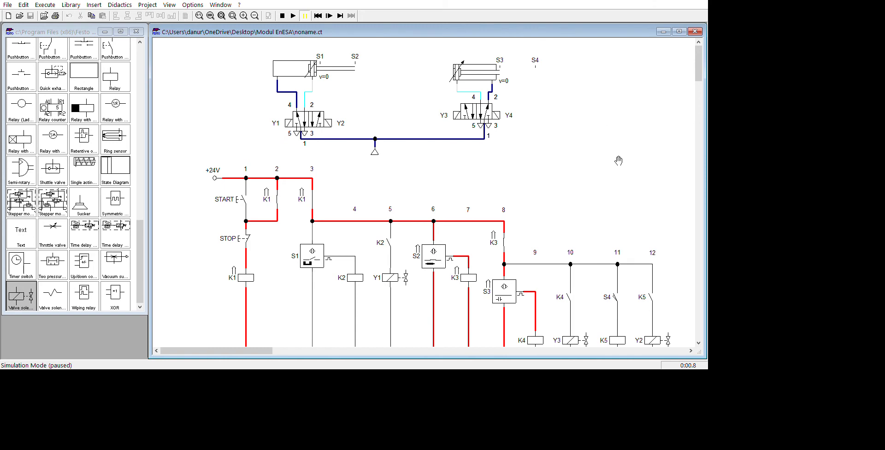
{"action": "scroll", "coordinate": [618, 161], "scroll_direction": "down", "scroll_amount": 4}
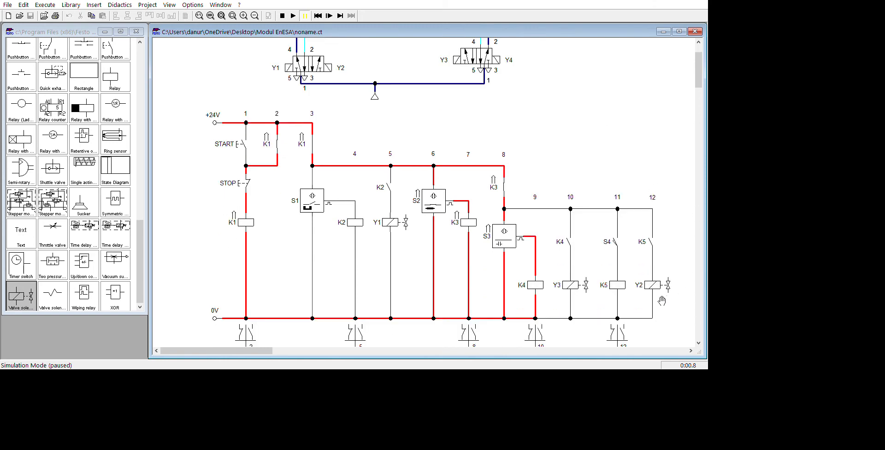
{"action": "scroll", "coordinate": [639, 288], "scroll_direction": "up", "scroll_amount": 2}
{"action": "scroll", "coordinate": [627, 329], "scroll_direction": "down", "scroll_amount": 1}
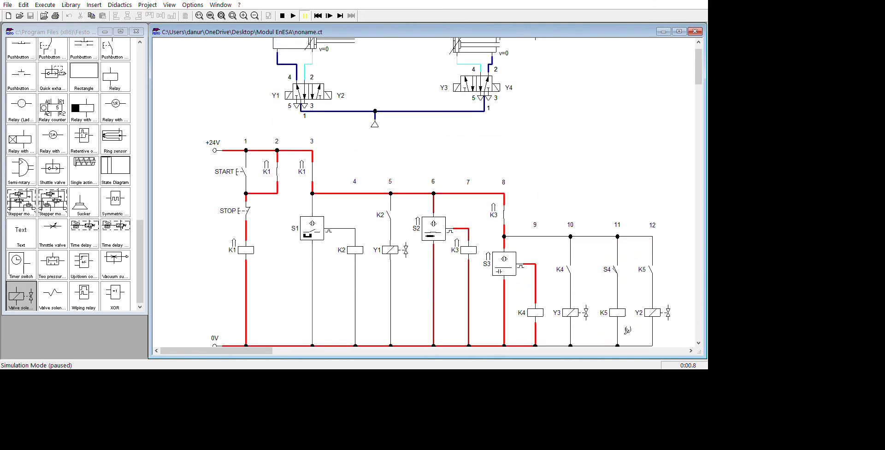
{"action": "scroll", "coordinate": [683, 299], "scroll_direction": "up", "scroll_amount": 1}
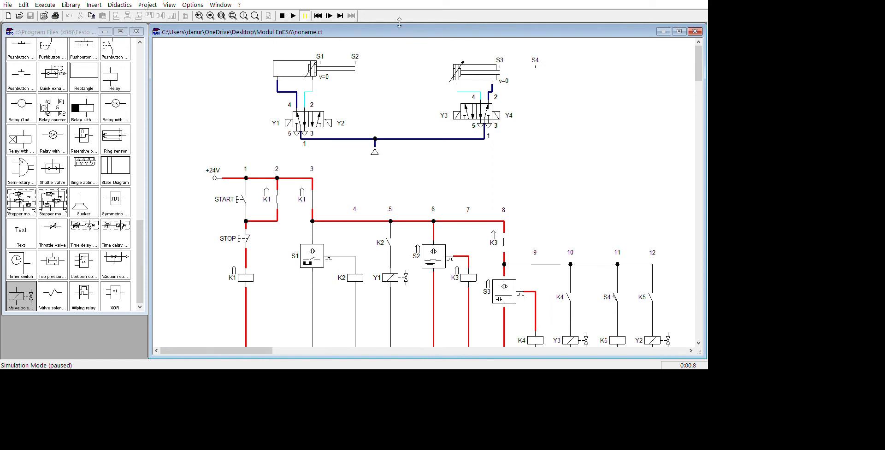
- Single-step the simulation until the second cylinder has extended to S4, and inspect branches 11 and 12
{"action": "left_click", "coordinate": [329, 16]}
{"action": "left_click", "coordinate": [329, 16]}
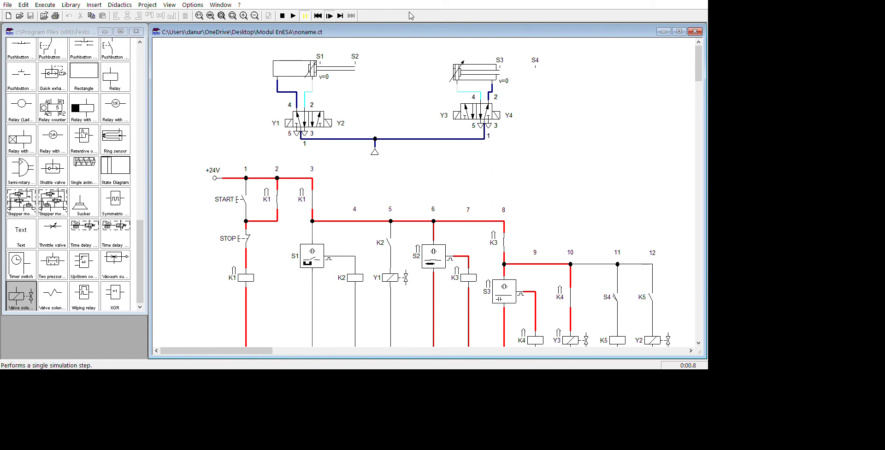
{"action": "left_click", "coordinate": [329, 16]}
{"action": "left_click", "coordinate": [329, 16]}
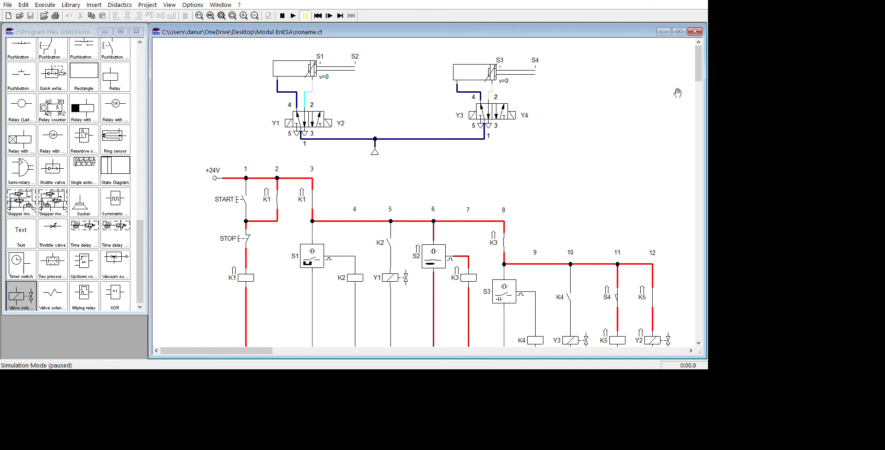
{"action": "scroll", "coordinate": [741, 109], "scroll_direction": "down", "scroll_amount": 3}
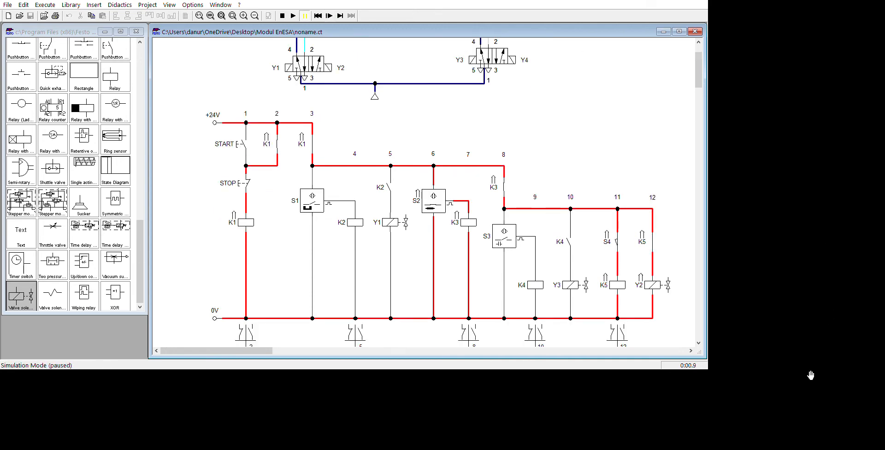
{"action": "scroll", "coordinate": [452, 92], "scroll_direction": "up", "scroll_amount": 3}
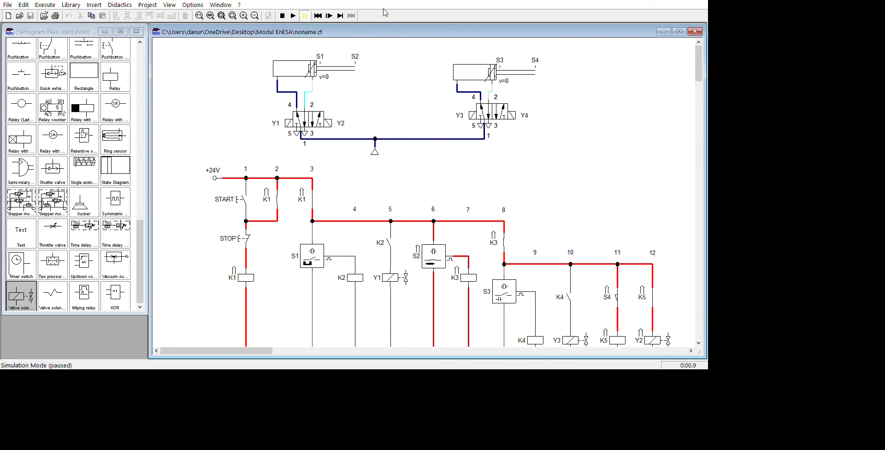
- Advance the simulation until the first cylinder has retracted to S1, inspect the circuit, and stop the simulation
{"action": "key", "text": "F7"}
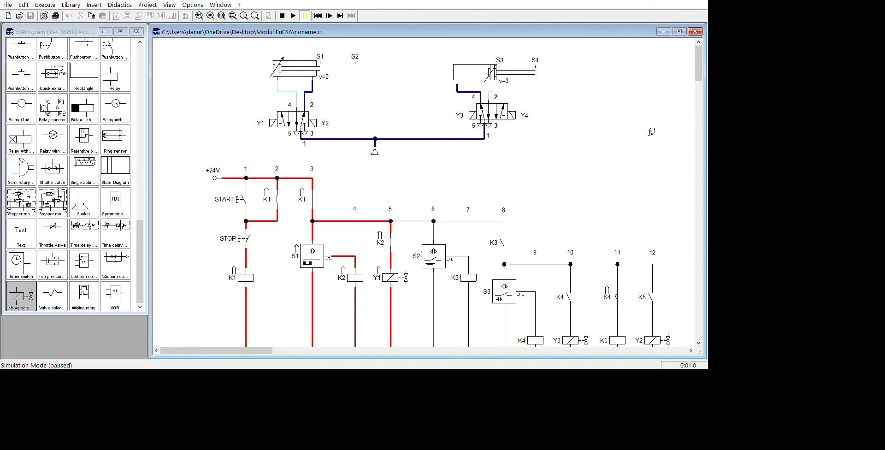
{"action": "scroll", "coordinate": [651, 131], "scroll_direction": "down", "scroll_amount": 2}
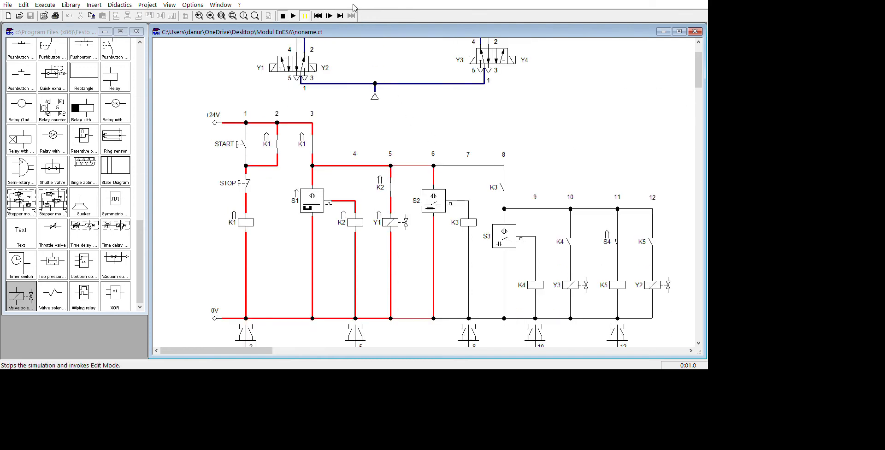
{"action": "left_click", "coordinate": [282, 16]}
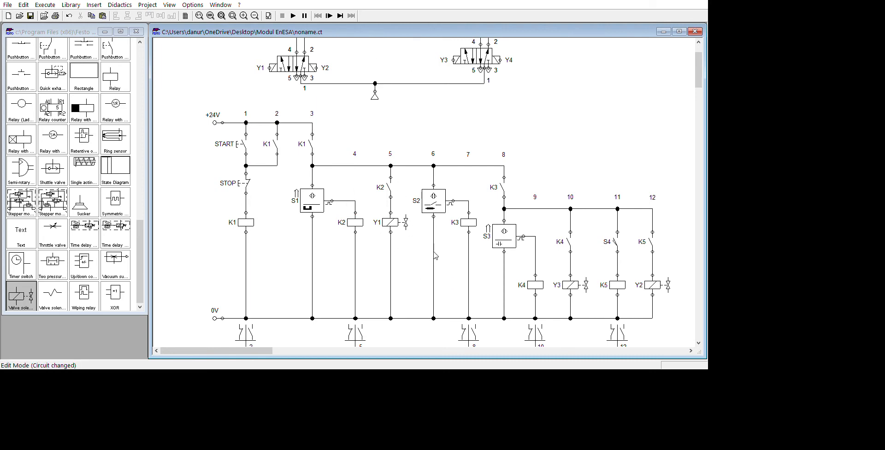
- Move valve solenoid Y1 lower in branch 5 to leave more space below the K2 switch
{"action": "scroll", "coordinate": [421, 249], "scroll_direction": "up", "scroll_amount": 1}
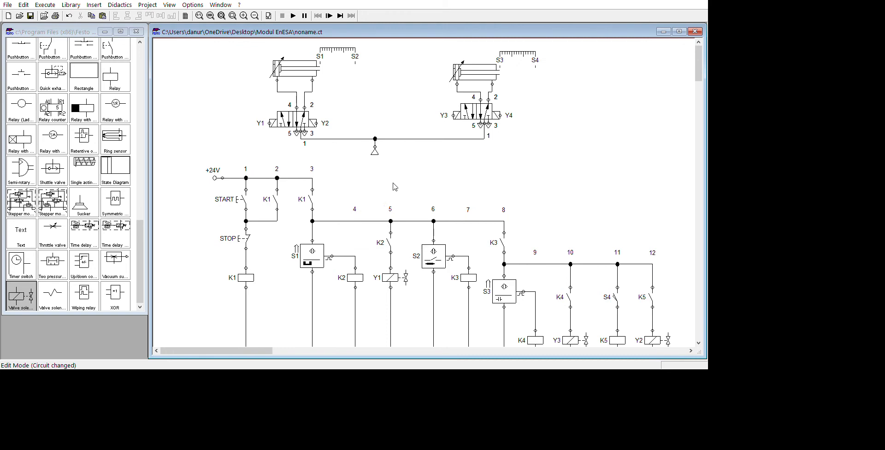
{"action": "scroll", "coordinate": [394, 187], "scroll_direction": "down", "scroll_amount": 1}
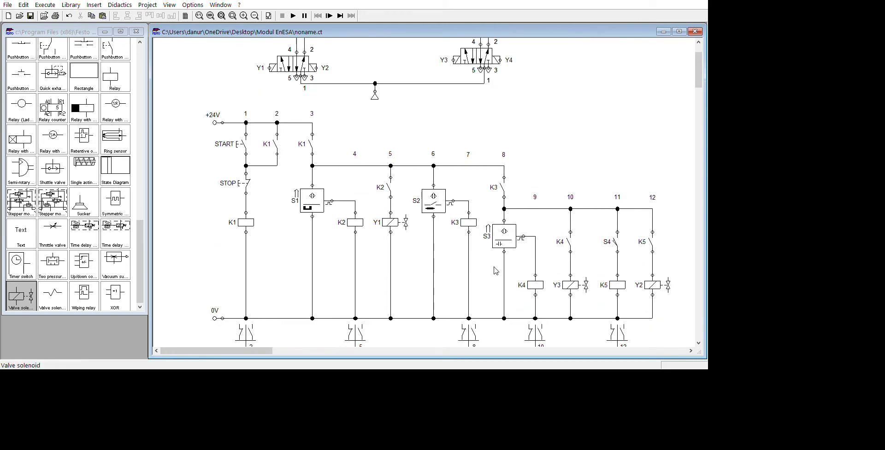
{"action": "left_click_drag", "start_coordinate": [395, 217], "coordinate": [395, 252]}
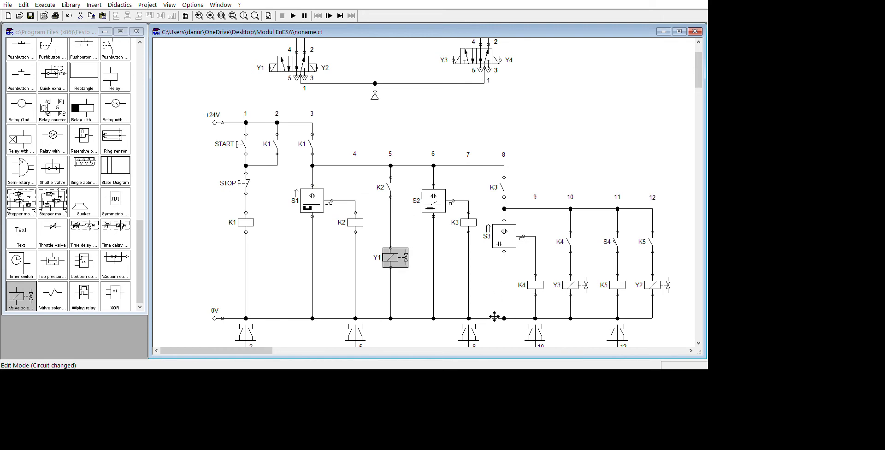
{"action": "scroll", "coordinate": [426, 173], "scroll_direction": "up", "scroll_amount": 1}
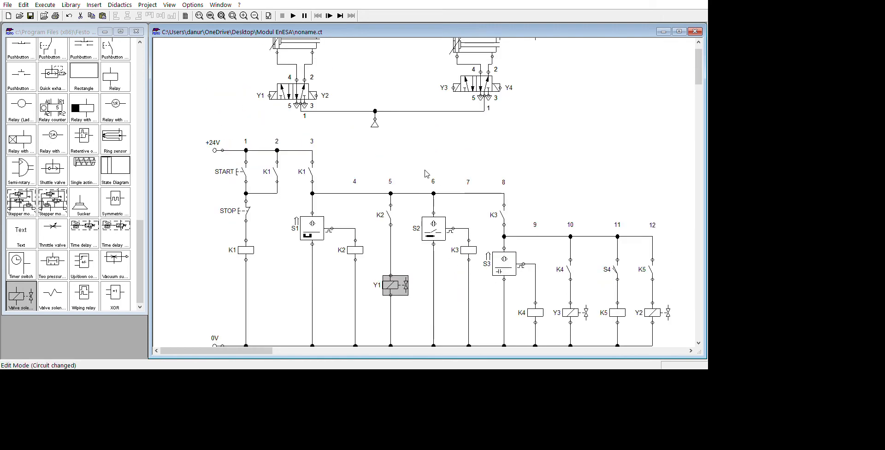
{"action": "scroll", "coordinate": [403, 161], "scroll_direction": "up", "scroll_amount": 1}
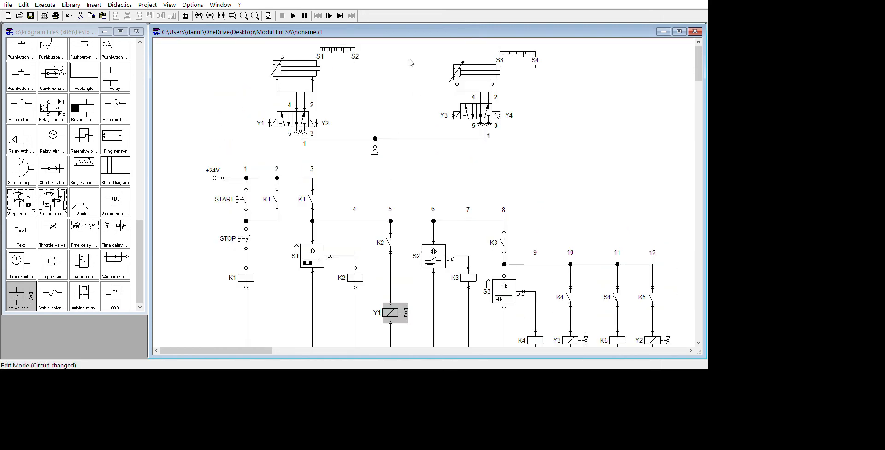
{"action": "scroll", "coordinate": [606, 71], "scroll_direction": "down", "scroll_amount": 4}
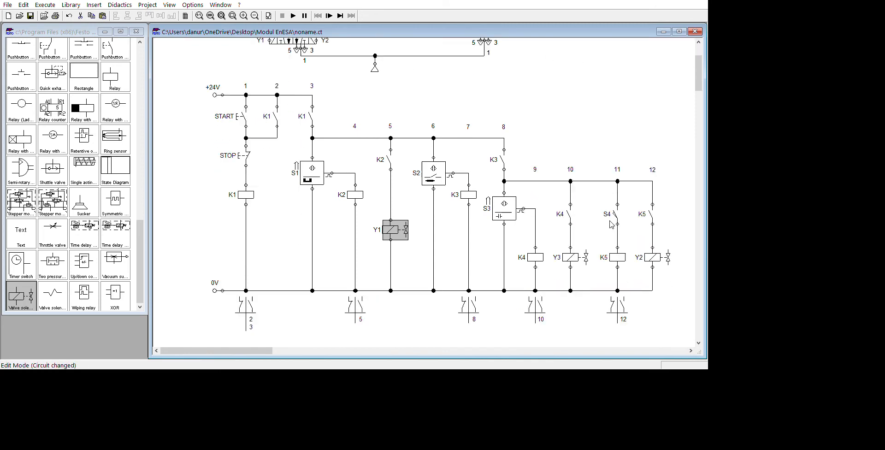
- Shift all components and wiring of branches 6 to 12 to the right to make room beside Y1
{"action": "left_click_drag", "start_coordinate": [677, 291], "coordinate": [416, 93]}
{"action": "left_click_drag", "start_coordinate": [539, 173], "coordinate": [580, 178]}
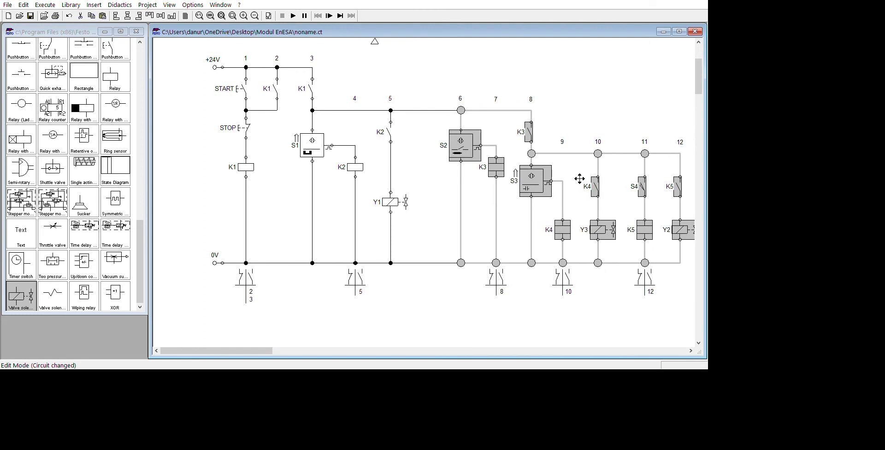
{"action": "left_click", "coordinate": [551, 339]}
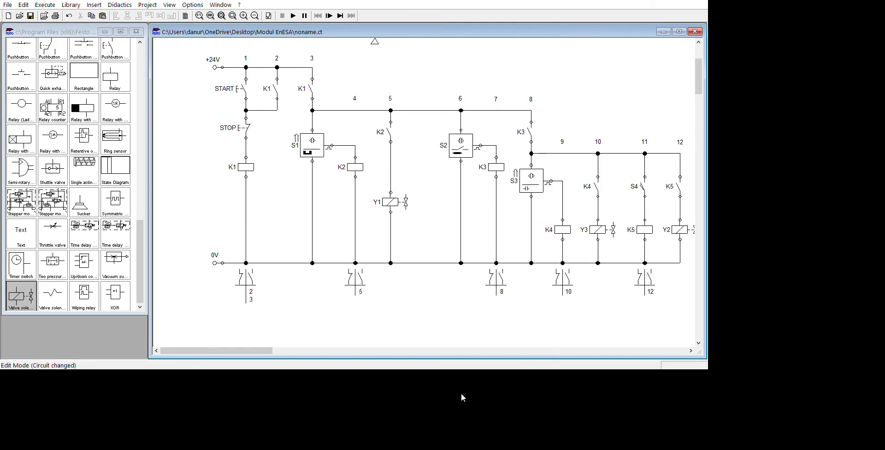
- Add a valve solenoid labelled Y4 beside Y1, wired to the line between K2 and Y1 and to the 0V line
{"action": "left_click_drag", "start_coordinate": [20, 295], "coordinate": [558, 239]}
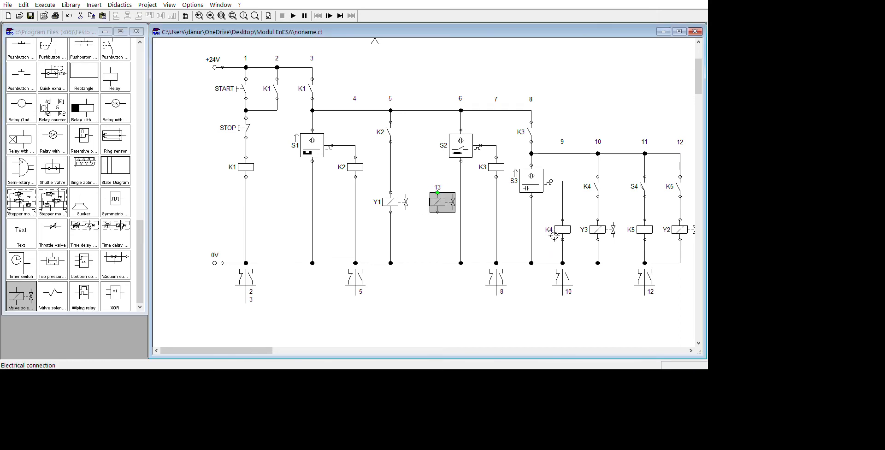
{"action": "left_click", "coordinate": [551, 236]}
{"action": "left_click_drag", "start_coordinate": [437, 192], "coordinate": [391, 173]}
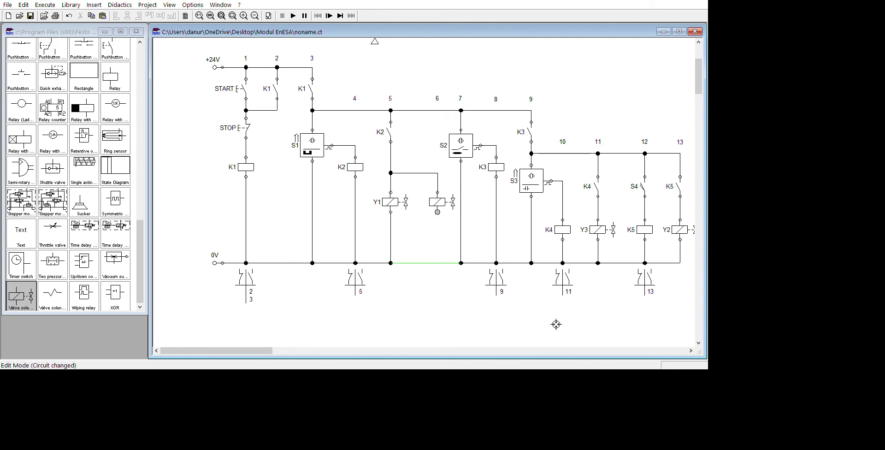
{"action": "left_click_drag", "start_coordinate": [437, 212], "coordinate": [437, 263]}
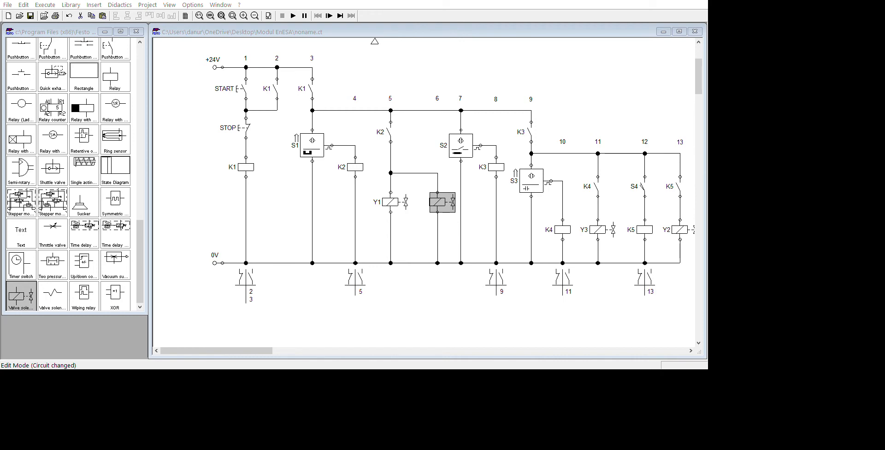
{"action": "key", "text": "Return"}
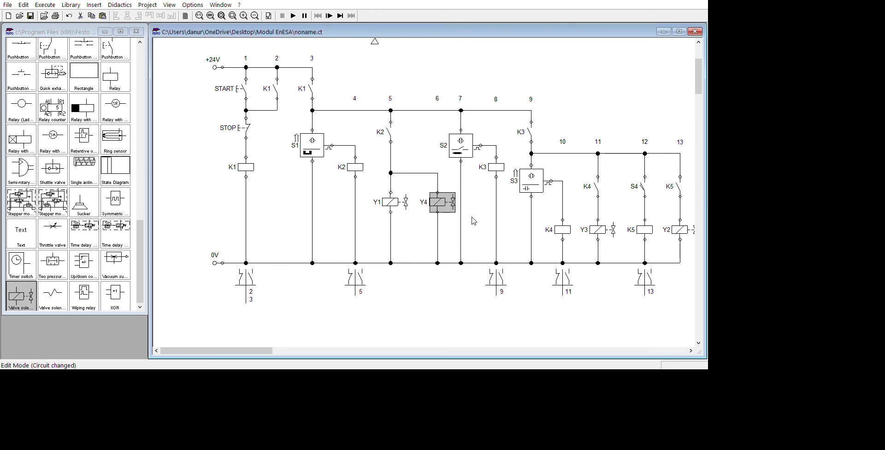
- Run the simulation from the START pushbutton to check both cylinders with solenoid Y4 wired, and stop it
{"action": "scroll", "coordinate": [607, 148], "scroll_direction": "up", "scroll_amount": 5}
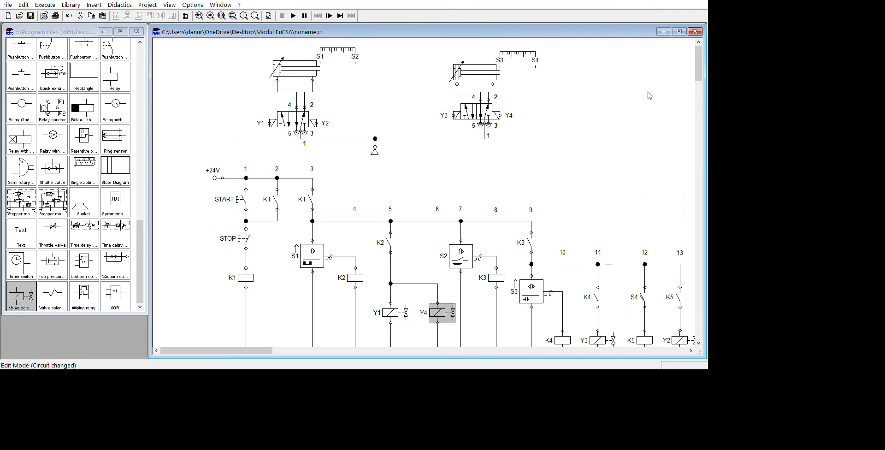
{"action": "scroll", "coordinate": [603, 134], "scroll_direction": "down", "scroll_amount": 3}
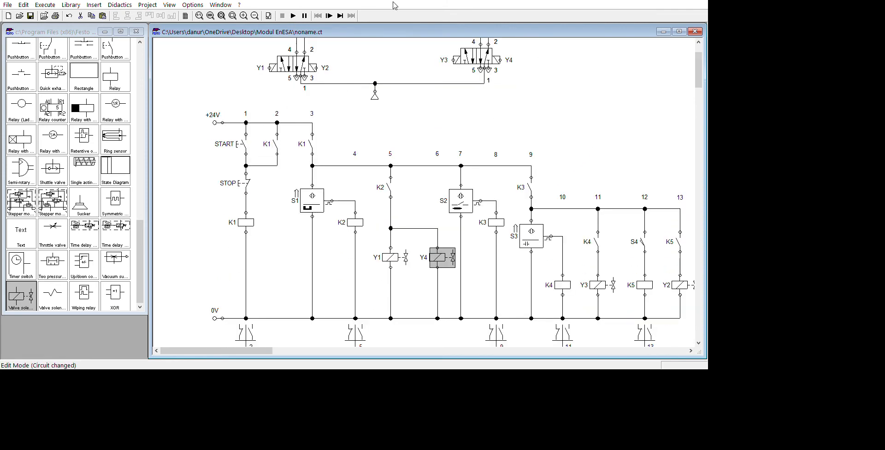
{"action": "left_click", "coordinate": [293, 16]}
{"action": "scroll", "coordinate": [387, 291], "scroll_direction": "up", "scroll_amount": 3}
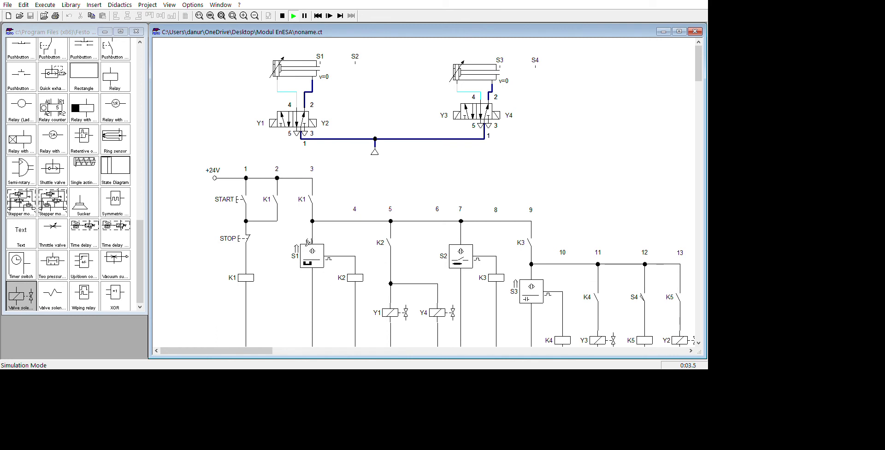
{"action": "left_click", "coordinate": [241, 199]}
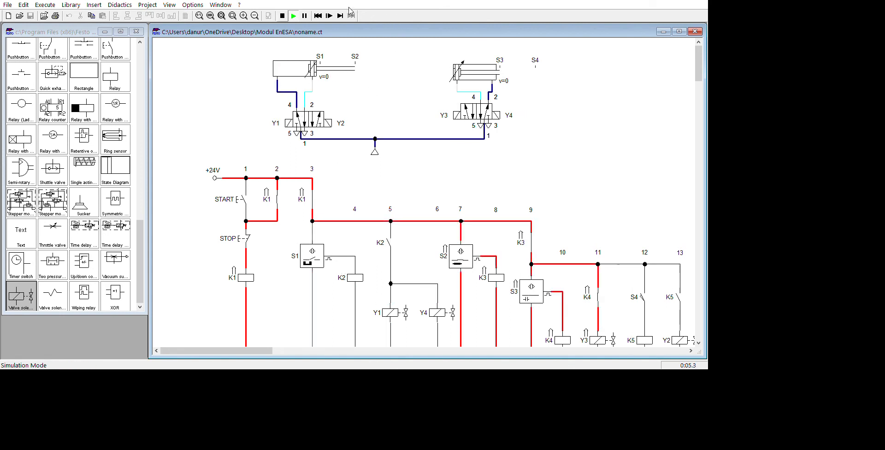
{"action": "left_click", "coordinate": [282, 16]}
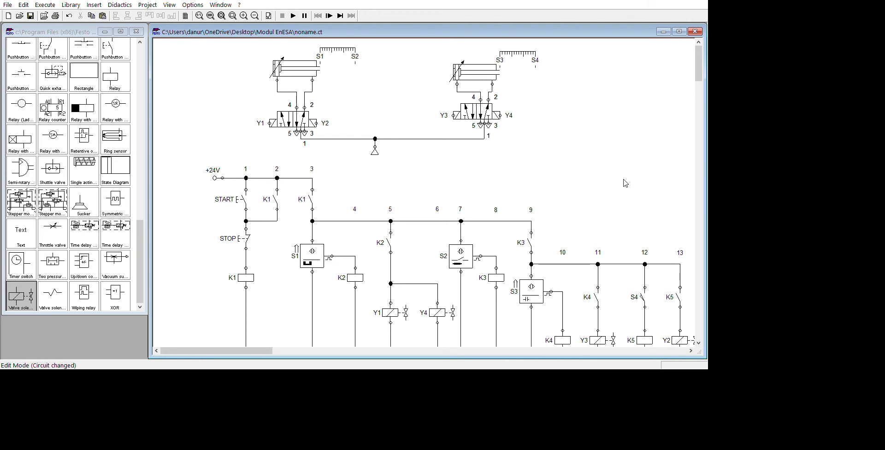
- Move both directional valves and the compressed air supply lower to make room beneath the two cylinders
{"action": "left_click_drag", "start_coordinate": [514, 154], "coordinate": [236, 87]}
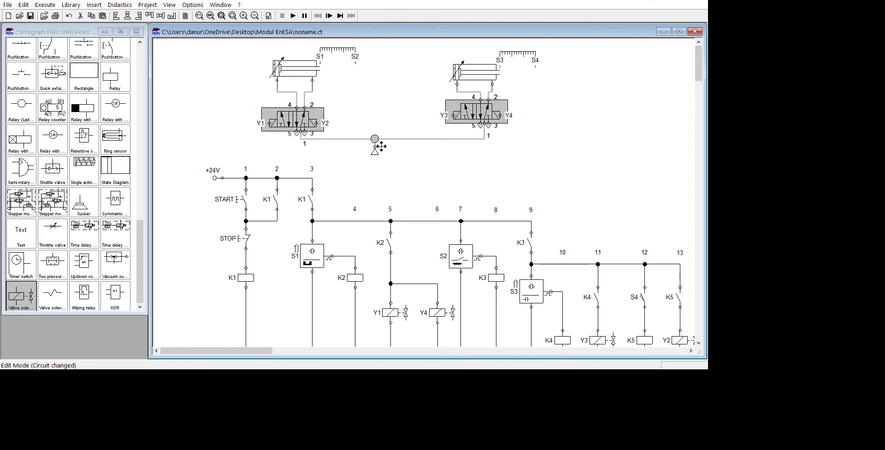
{"action": "mouse_move", "coordinate": [378, 146]}
{"action": "left_mouse_down"}
{"action": "mouse_move", "coordinate": [383, 165]}
{"action": "mouse_move", "coordinate": [383, 146]}
{"action": "left_mouse_up"}
{"action": "left_click_drag", "start_coordinate": [526, 166], "coordinate": [260, 91]}
{"action": "left_click_drag", "start_coordinate": [374, 138], "coordinate": [375, 154]}
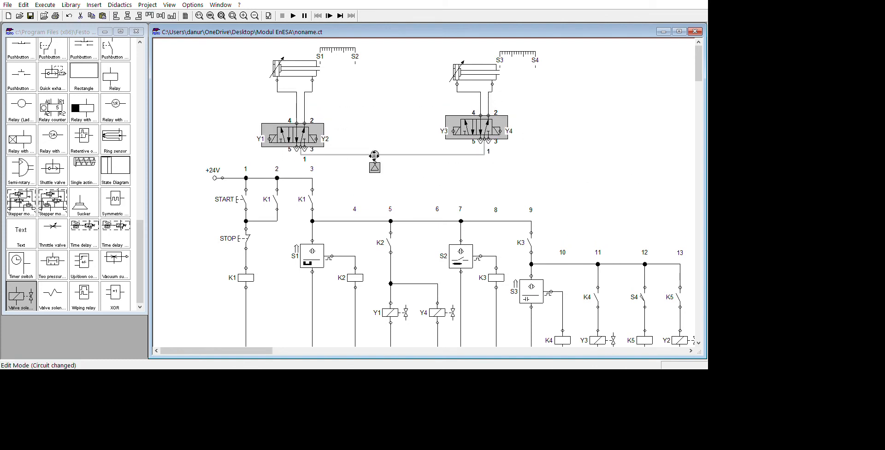
{"action": "left_click", "coordinate": [358, 106]}
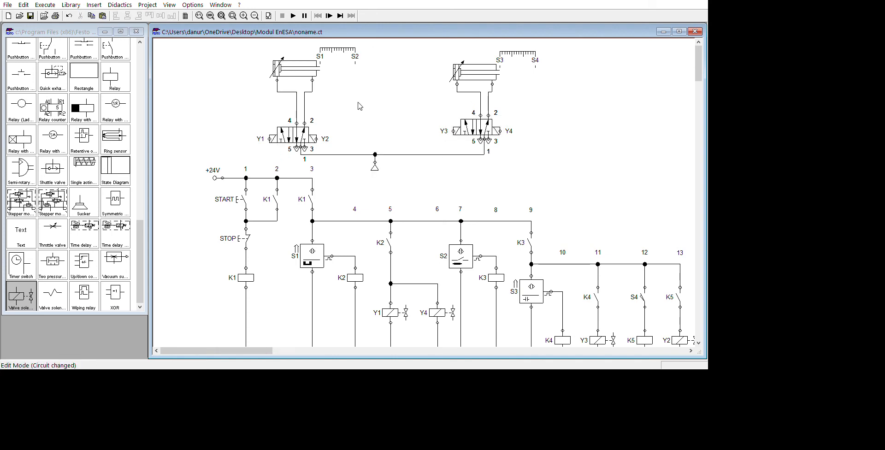
- Place four throttle valves from the component library, one on each side of the lines feeding each cylinder
{"action": "scroll", "coordinate": [124, 185], "scroll_direction": "up", "scroll_amount": 1}
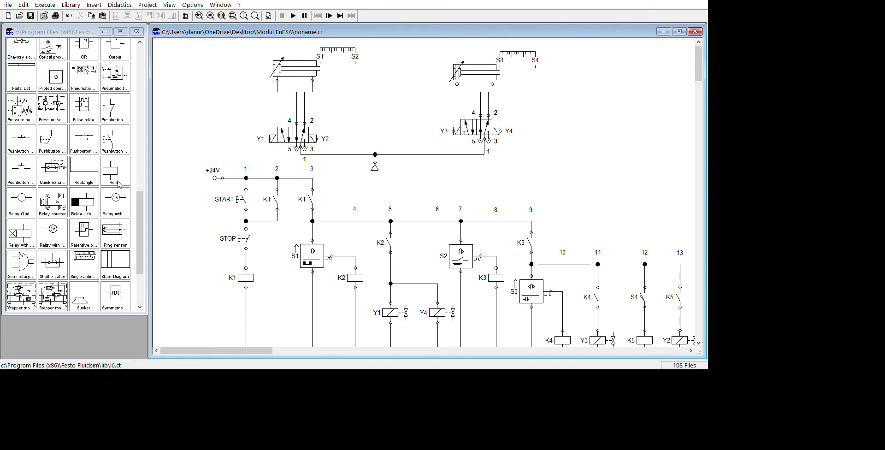
{"action": "scroll", "coordinate": [99, 184], "scroll_direction": "up", "scroll_amount": 1}
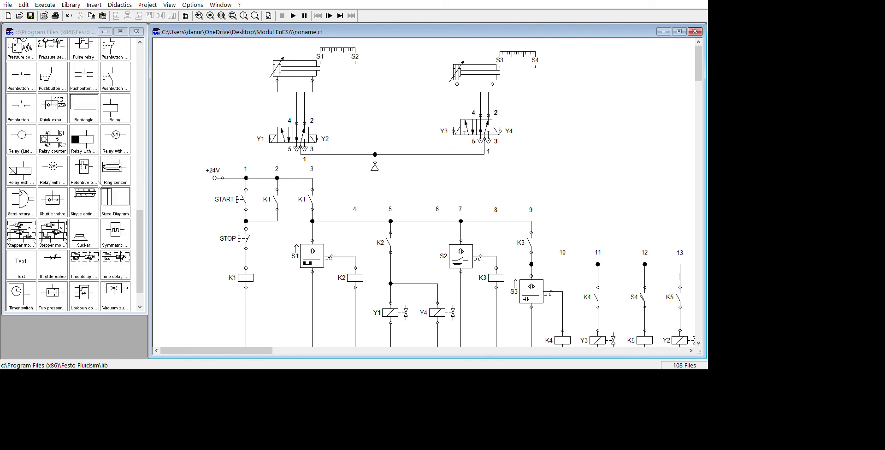
{"action": "scroll", "coordinate": [99, 184], "scroll_direction": "up", "scroll_amount": 1}
{"action": "scroll", "coordinate": [97, 185], "scroll_direction": "up", "scroll_amount": 7}
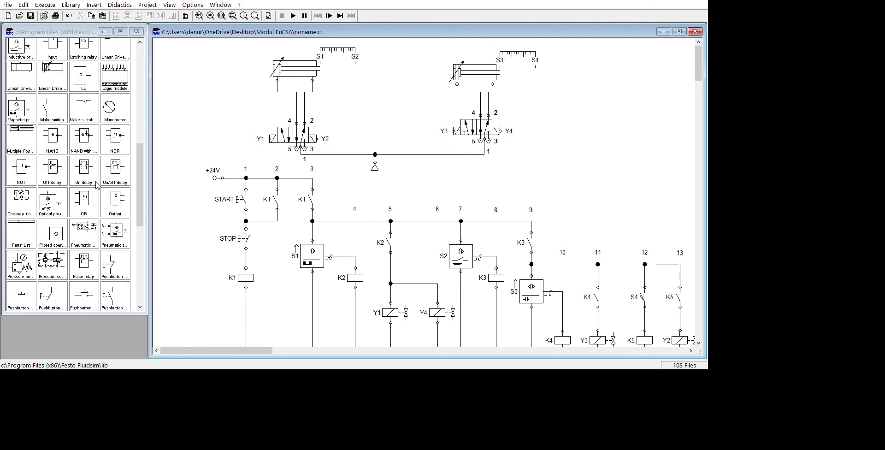
{"action": "scroll", "coordinate": [77, 165], "scroll_direction": "up", "scroll_amount": 4}
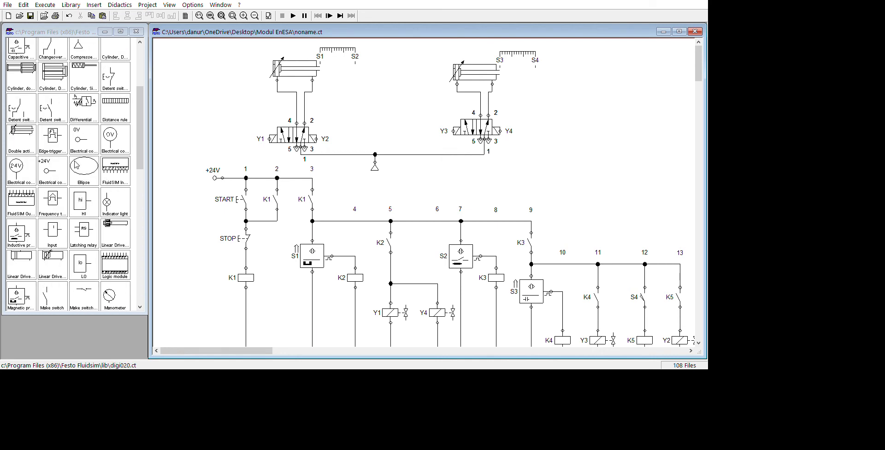
{"action": "scroll", "coordinate": [79, 182], "scroll_direction": "down", "scroll_amount": 5}
{"action": "scroll", "coordinate": [76, 185], "scroll_direction": "down", "scroll_amount": 7}
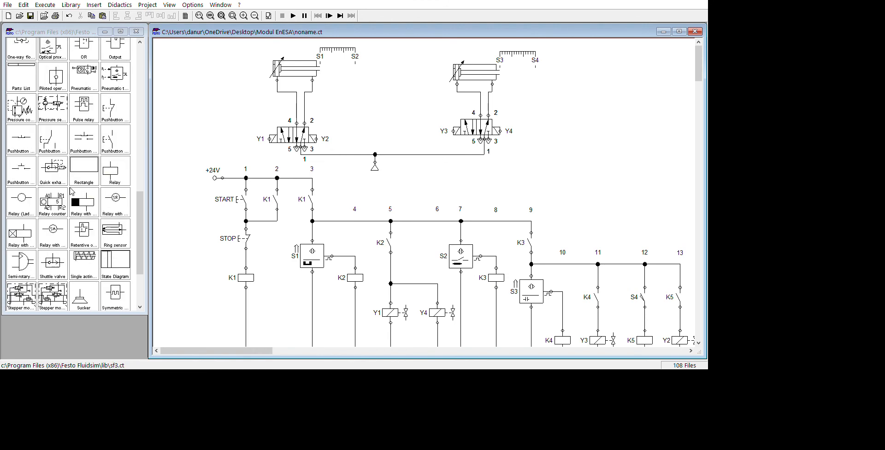
{"action": "scroll", "coordinate": [73, 190], "scroll_direction": "down", "scroll_amount": 4}
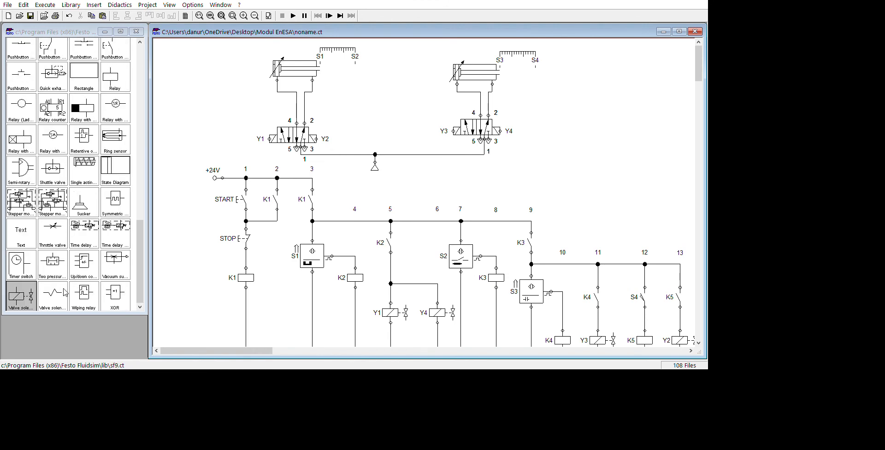
{"action": "left_click_drag", "start_coordinate": [53, 232], "coordinate": [260, 100]}
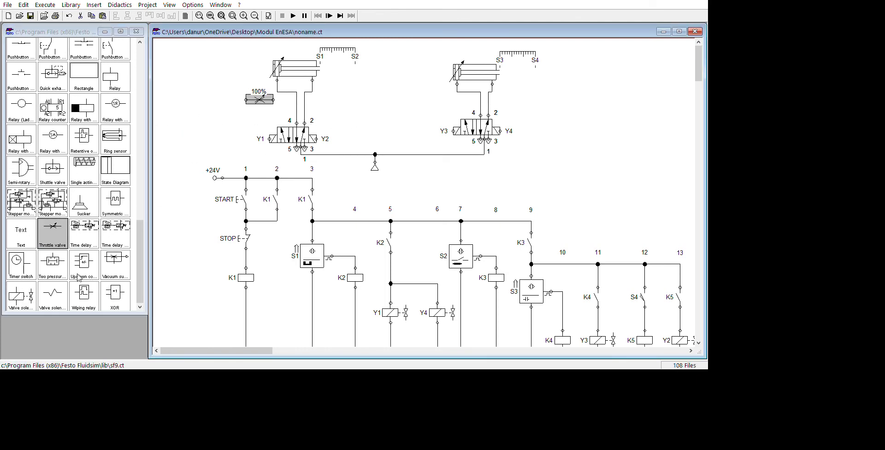
{"action": "left_click_drag", "start_coordinate": [53, 233], "coordinate": [341, 96]}
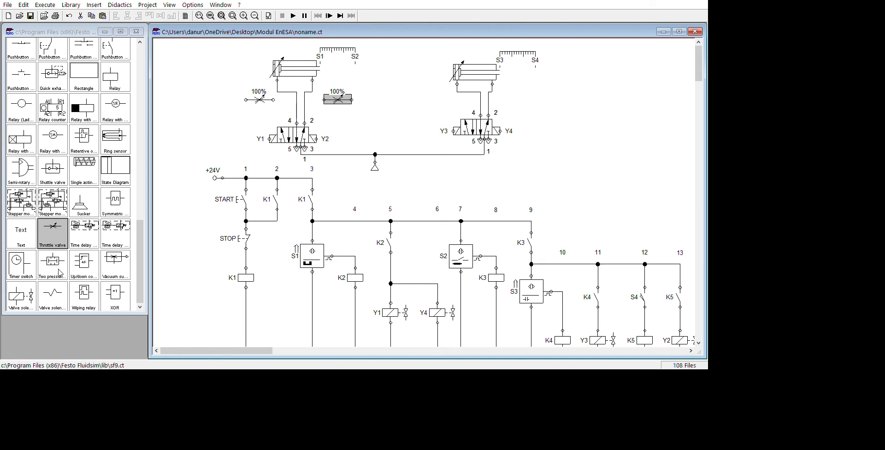
{"action": "left_click_drag", "start_coordinate": [53, 234], "coordinate": [551, 111]}
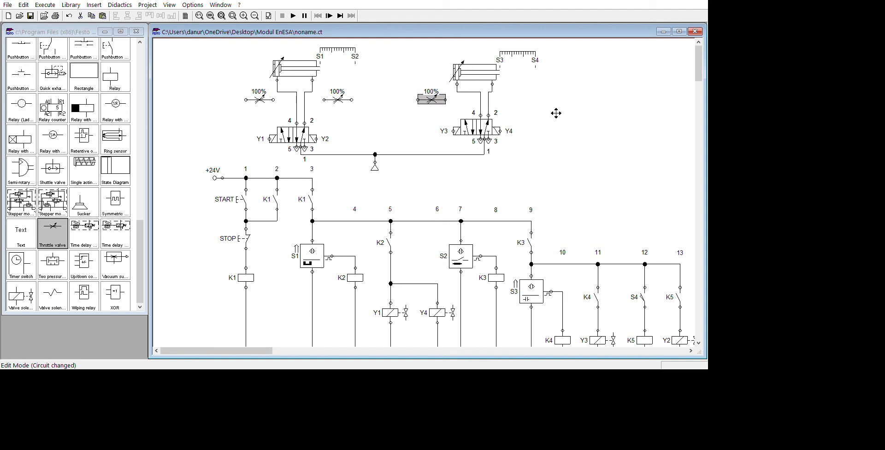
{"action": "left_click_drag", "start_coordinate": [54, 232], "coordinate": [681, 116]}
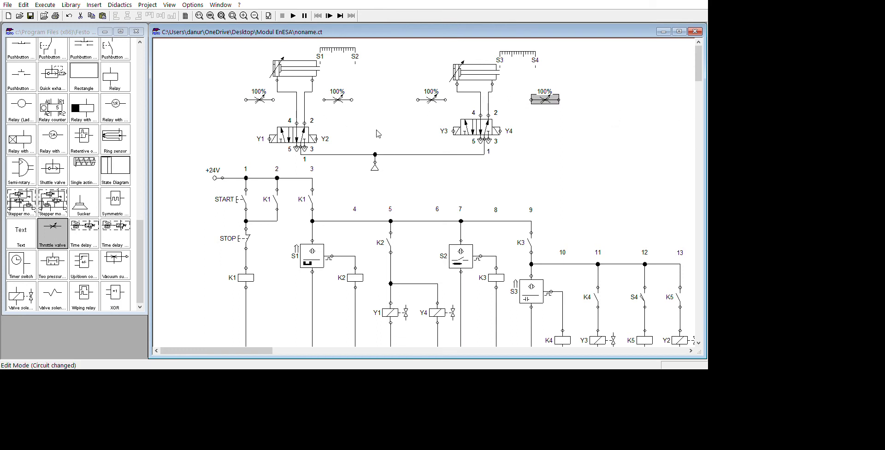
{"action": "left_click", "coordinate": [393, 128]}
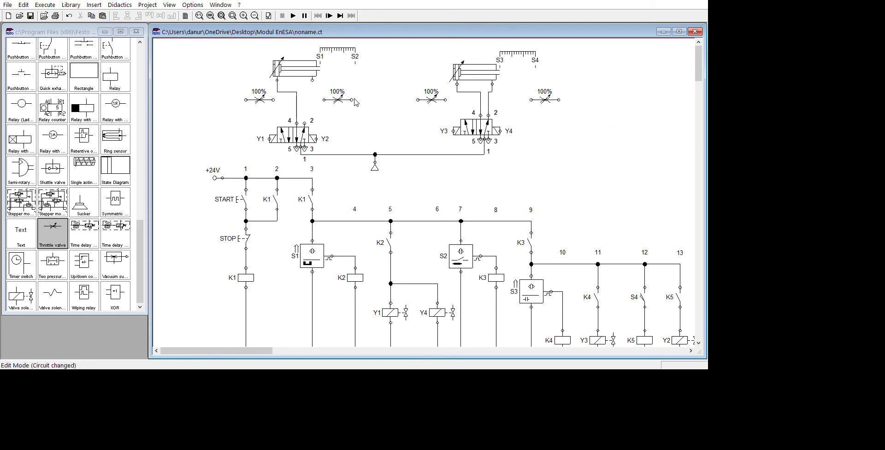
- Replace the first cylinder's direct lines with lines from valve ports 4 and 2 through its two throttle valves
{"action": "left_click_drag", "start_coordinate": [389, 147], "coordinate": [371, 116]}
{"action": "key", "text": "Delete"}
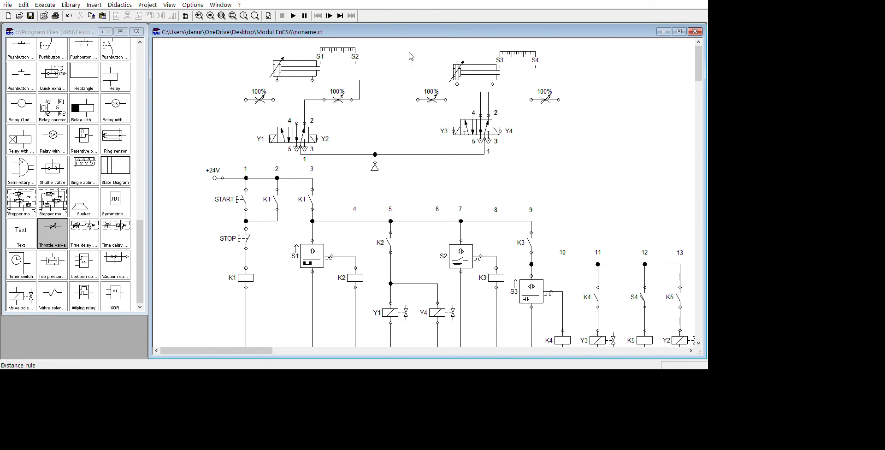
{"action": "left_click_drag", "start_coordinate": [296, 123], "coordinate": [245, 100]}
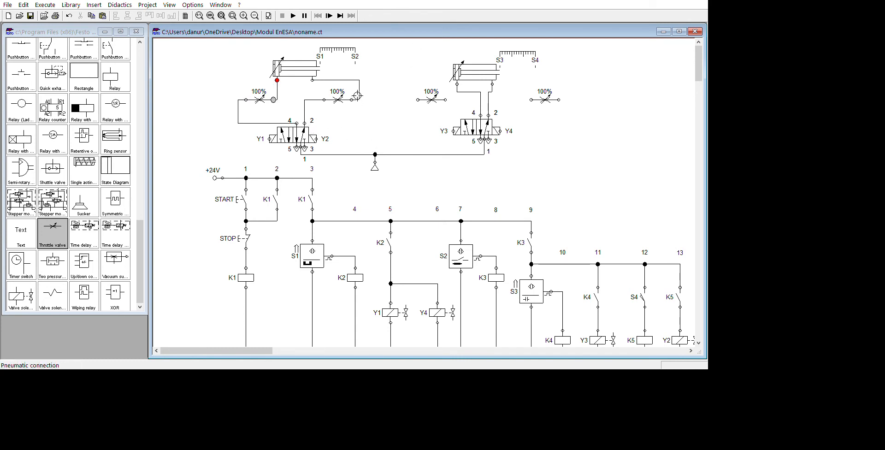
- Reroute the second cylinder's lines through its two throttle valves and set the four throttle openings to 45%, 50%, 51% and 52%
{"action": "key", "text": "Delete"}
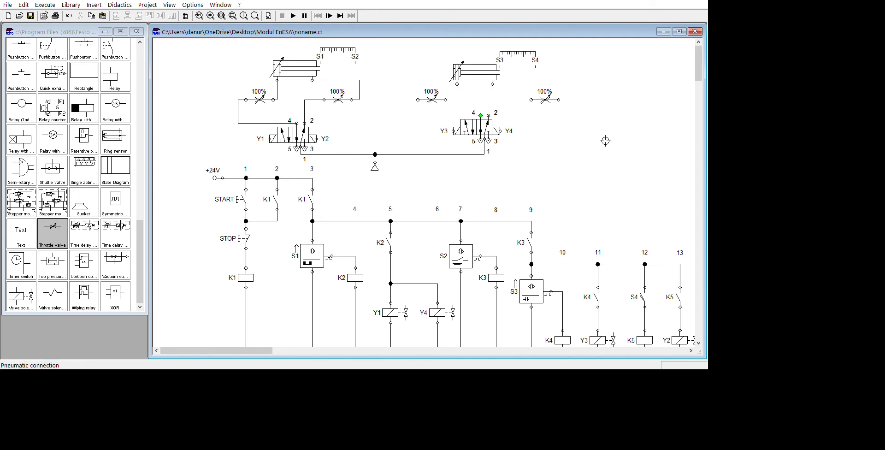
{"action": "left_click_drag", "start_coordinate": [480, 115], "coordinate": [418, 100]}
{"action": "left_click_drag", "start_coordinate": [616, 137], "coordinate": [625, 98]}
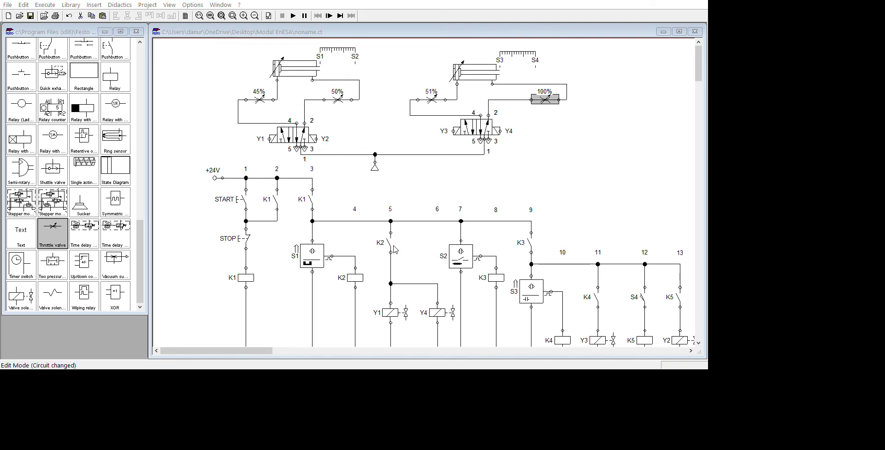
- Simulate the throttled circuit from the START pushbutton with the whole diagram in view, watch both cylinders' sequence, and stop it
{"action": "scroll", "coordinate": [684, 172], "scroll_direction": "down", "scroll_amount": 3}
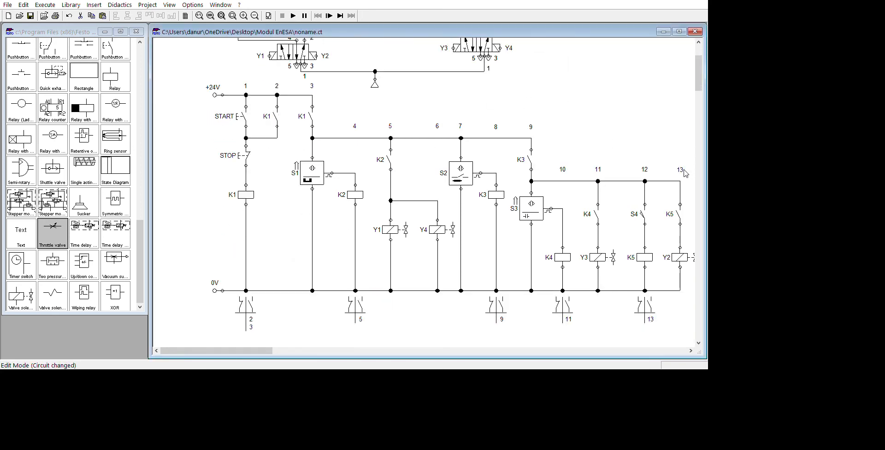
{"action": "scroll", "coordinate": [685, 173], "scroll_direction": "up", "scroll_amount": 1}
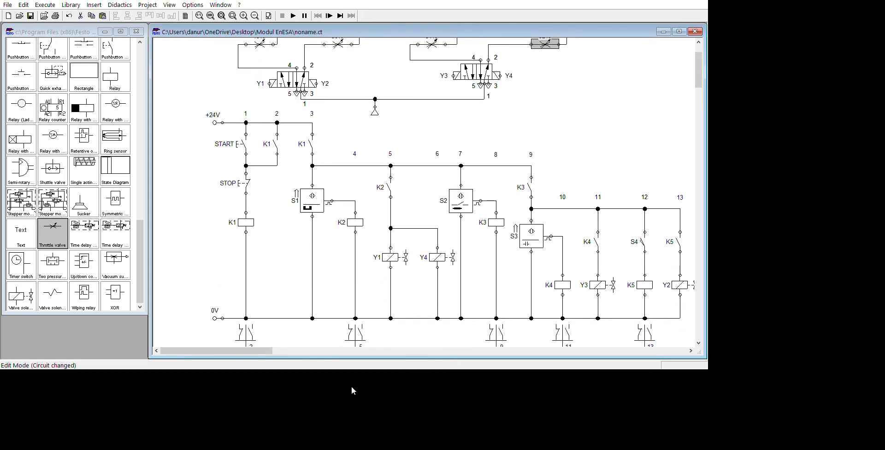
{"action": "scroll", "coordinate": [317, 421], "scroll_direction": "right", "scroll_amount": 2}
{"action": "scroll", "coordinate": [424, 194], "scroll_direction": "up", "scroll_amount": 1}
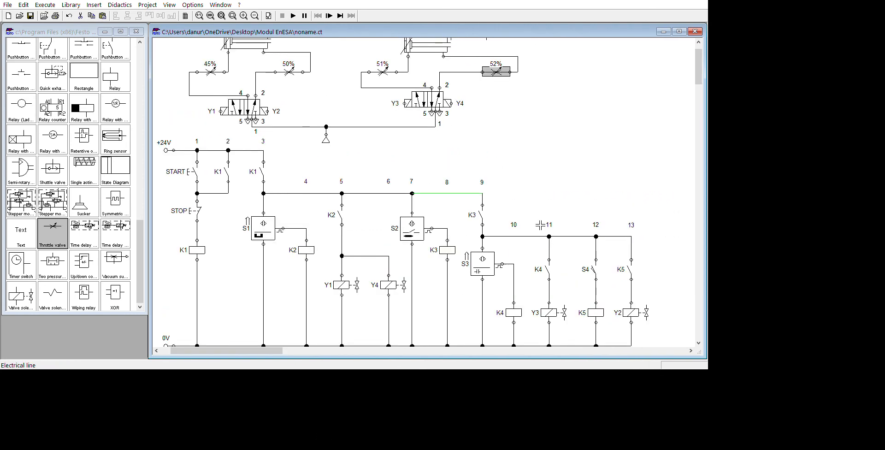
{"action": "left_click", "coordinate": [254, 16]}
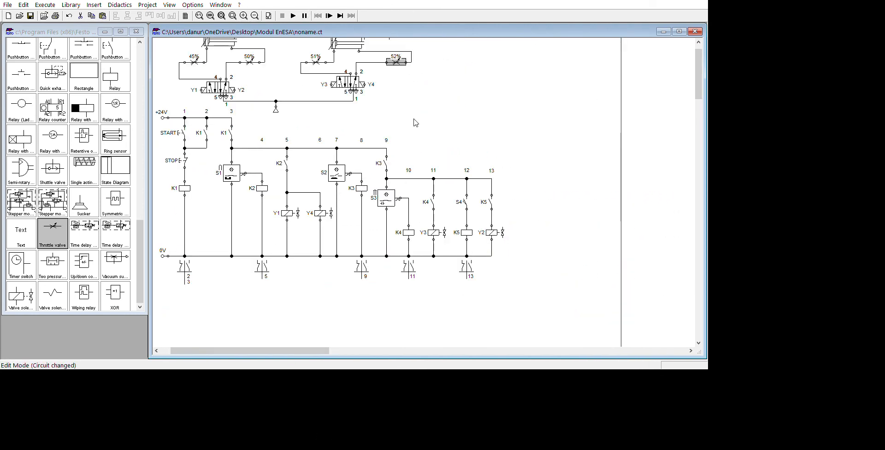
{"action": "scroll", "coordinate": [276, 420], "scroll_direction": "left", "scroll_amount": 2}
{"action": "scroll", "coordinate": [454, 243], "scroll_direction": "up", "scroll_amount": 1}
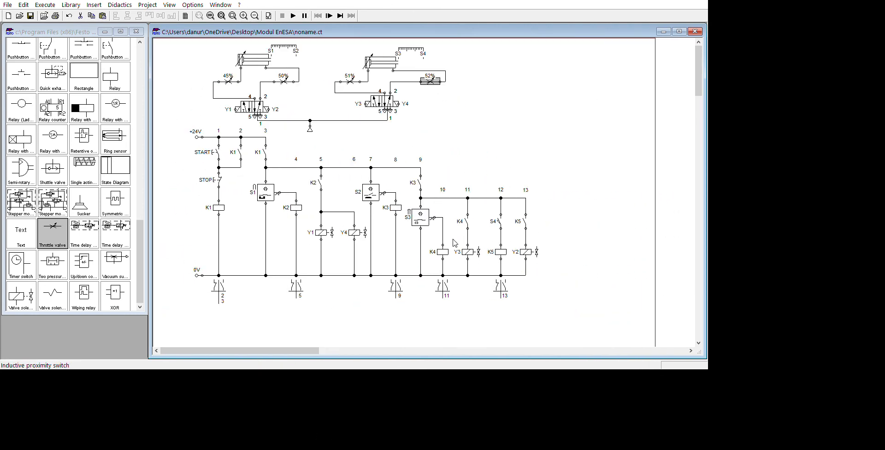
{"action": "key", "text": "F9"}
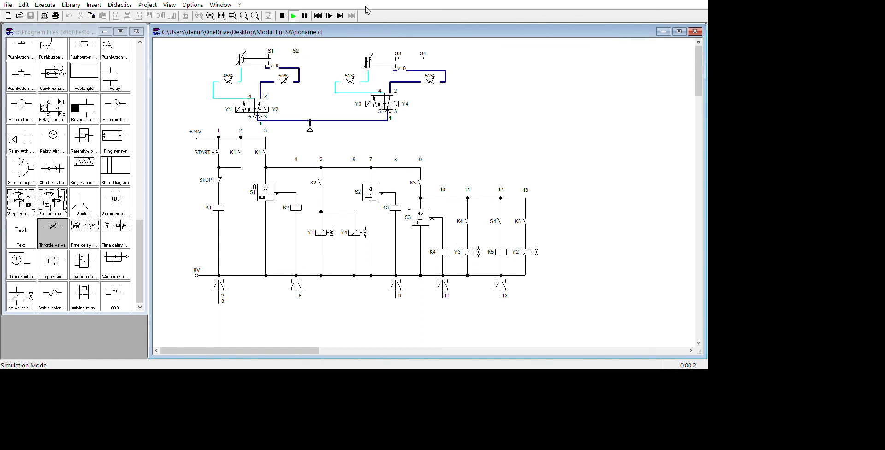
{"action": "left_click", "coordinate": [215, 153]}
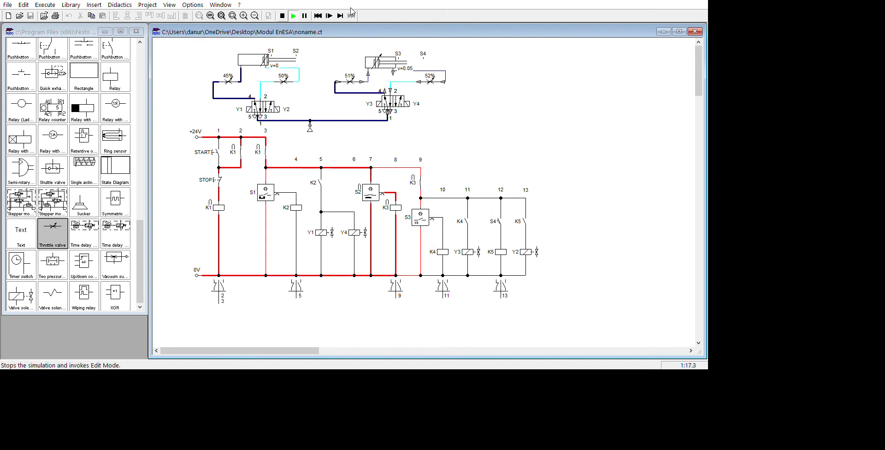
{"action": "left_click", "coordinate": [282, 16]}
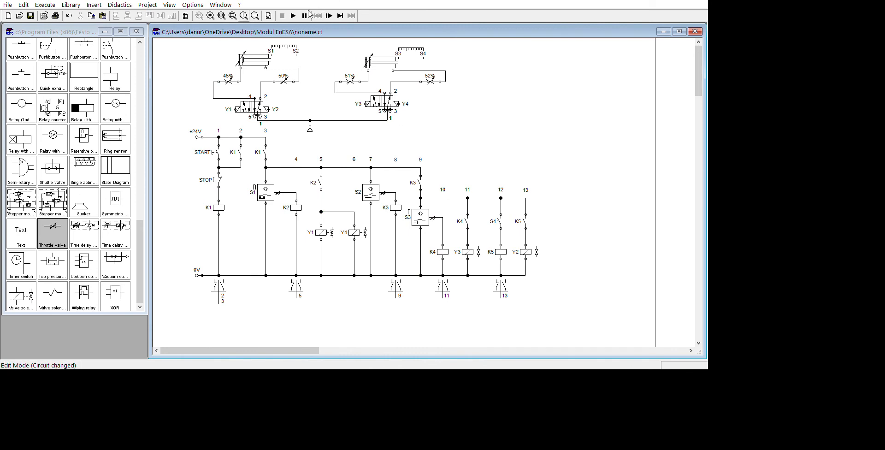
- Delete the line connecting valve solenoid Y4 to the junction between K2 and Y1
{"action": "left_click", "coordinate": [243, 16]}
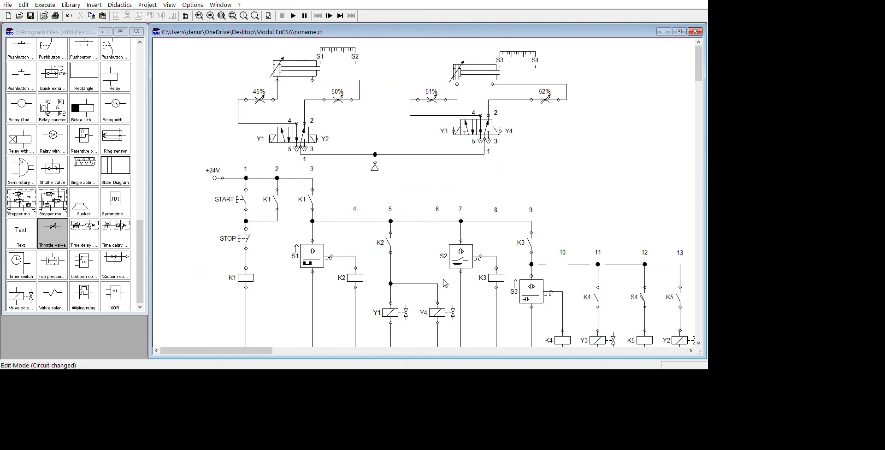
{"action": "scroll", "coordinate": [431, 226], "scroll_direction": "down", "scroll_amount": 1}
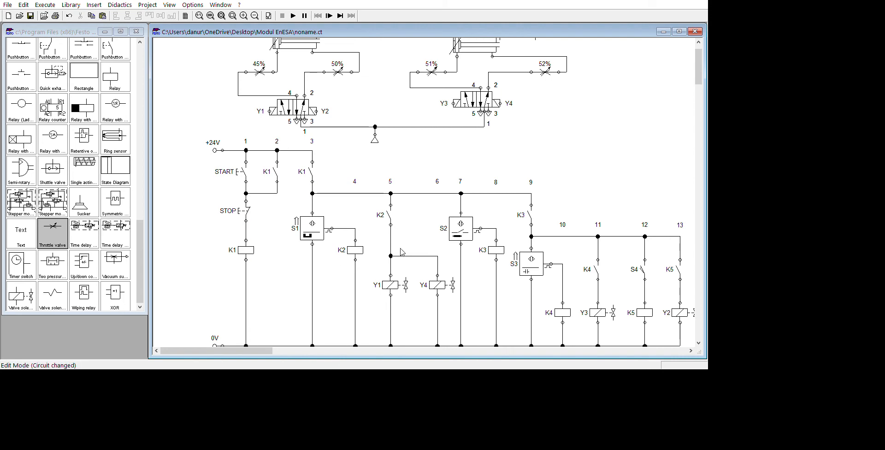
{"action": "scroll", "coordinate": [401, 251], "scroll_direction": "down", "scroll_amount": 1}
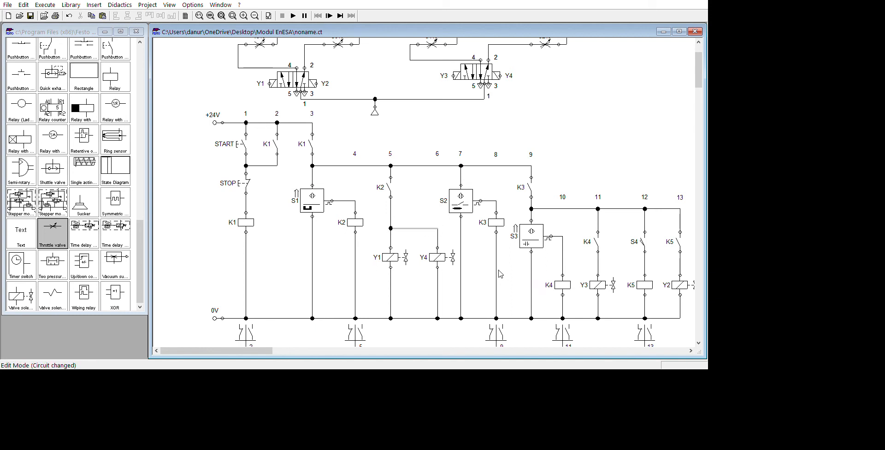
{"action": "key", "text": "Delete"}
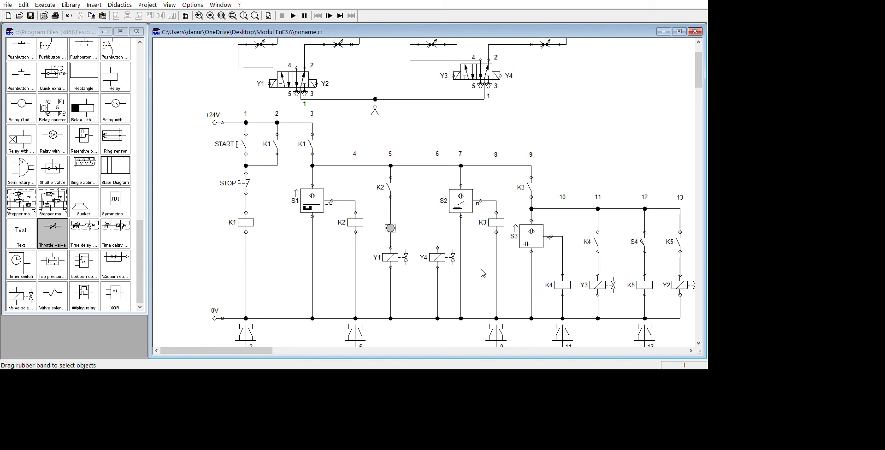
- Delete the leftover junction between K2 and its solenoid, and relabel the valve solenoids in columns 5 and 6 as Y4 and Y1
{"action": "key", "text": "Delete"}
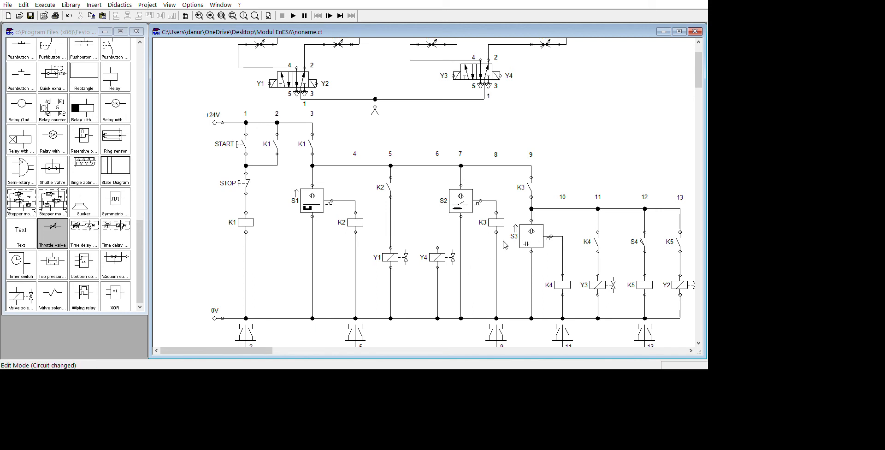
{"action": "double_click", "coordinate": [387, 251]}
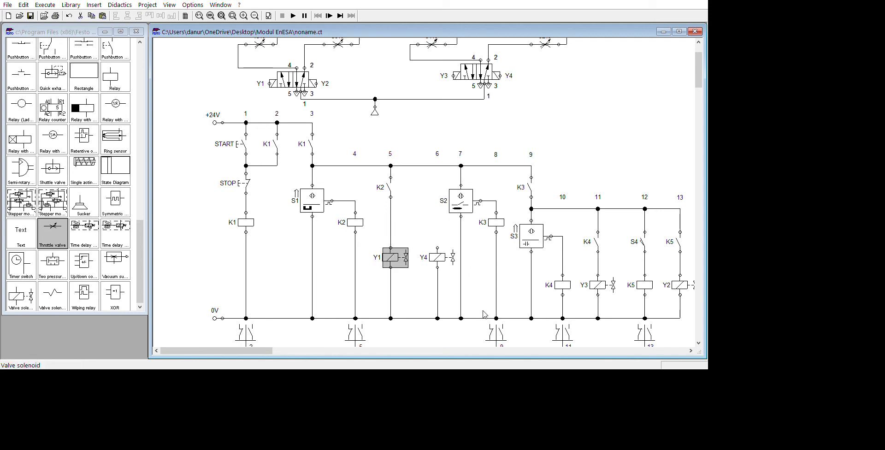
{"action": "type", "text": "Y4"}
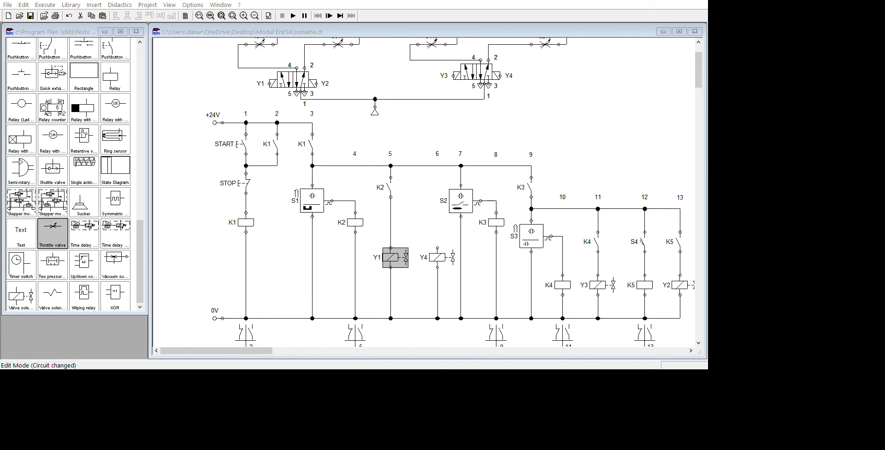
{"action": "key", "text": "Return"}
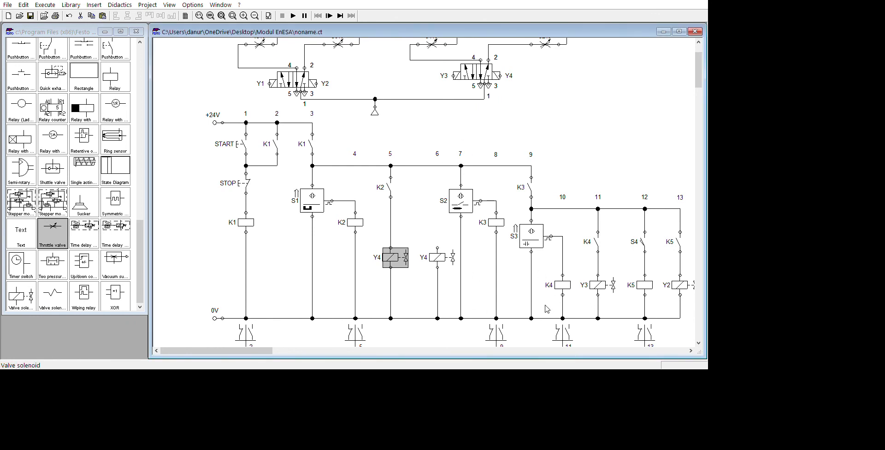
{"action": "left_click", "coordinate": [445, 256]}
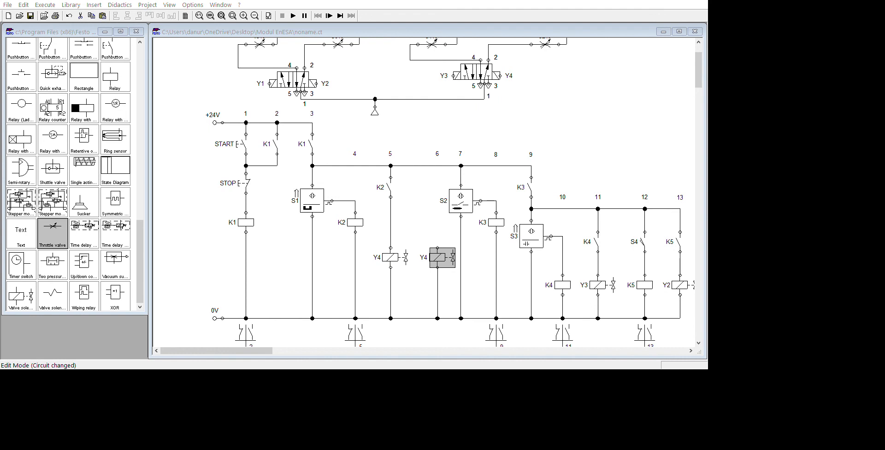
{"action": "type", "text": "Y1"}
{"action": "key", "text": "Return"}
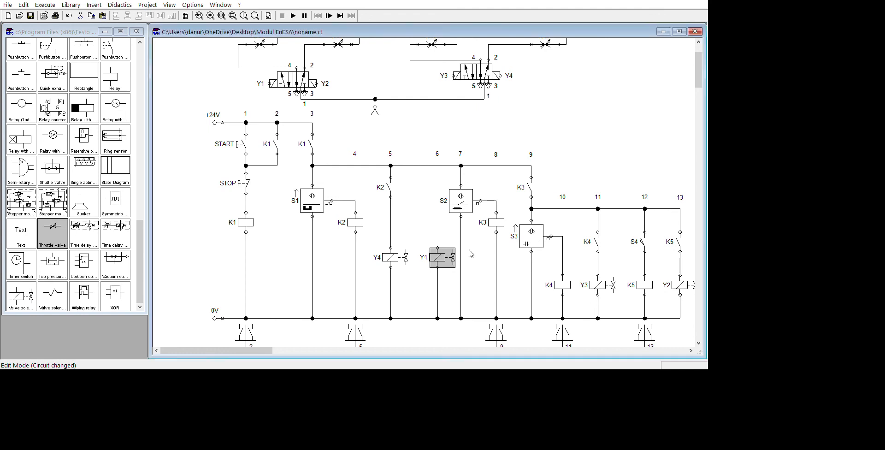
- Shift solenoid Y1's branch slightly to the left and wire a make switch labelled T1 between the supply rail and Y1
{"action": "left_click_drag", "start_coordinate": [447, 328], "coordinate": [434, 258]}
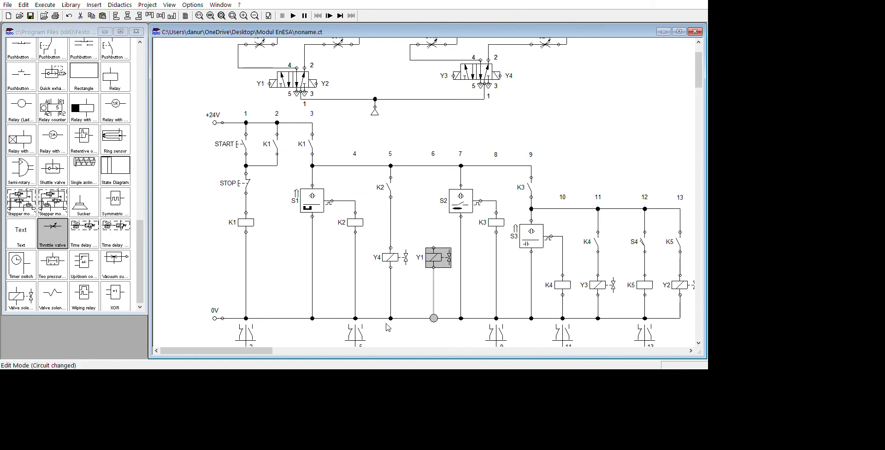
{"action": "left_click", "coordinate": [234, 160]}
{"action": "scroll", "coordinate": [142, 149], "scroll_direction": "up", "scroll_amount": 1}
{"action": "scroll", "coordinate": [142, 152], "scroll_direction": "up", "scroll_amount": 7}
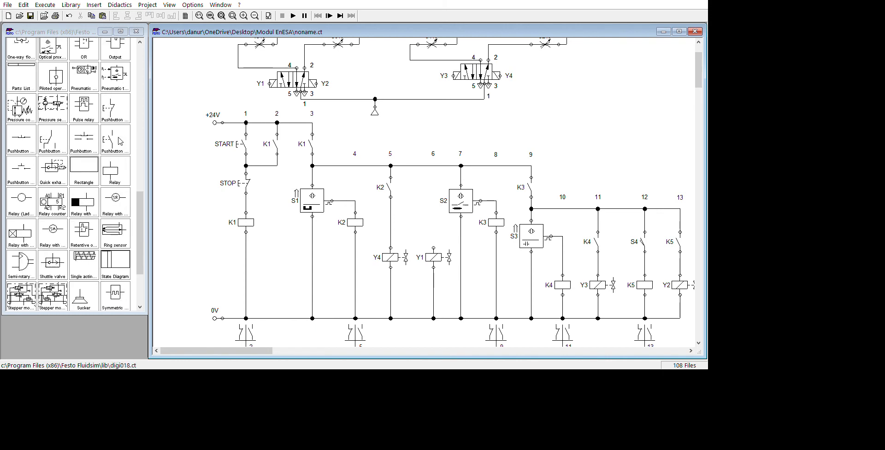
{"action": "left_click_drag", "start_coordinate": [52, 108], "coordinate": [540, 250]}
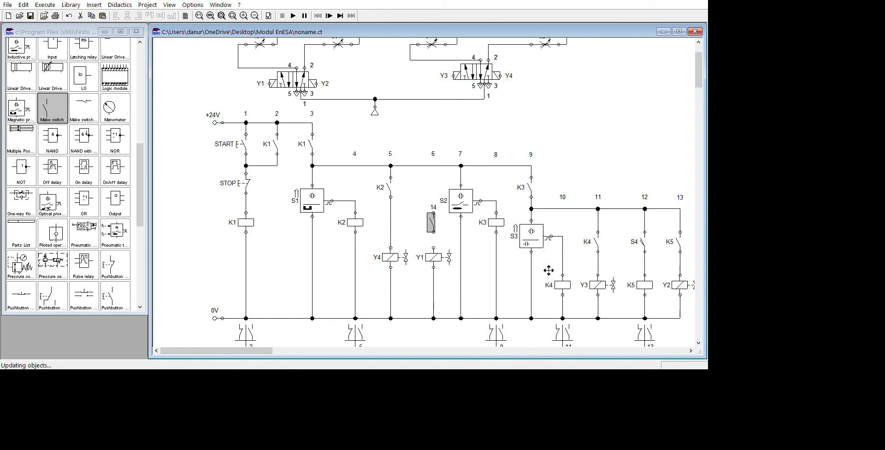
{"action": "left_click", "coordinate": [549, 244]}
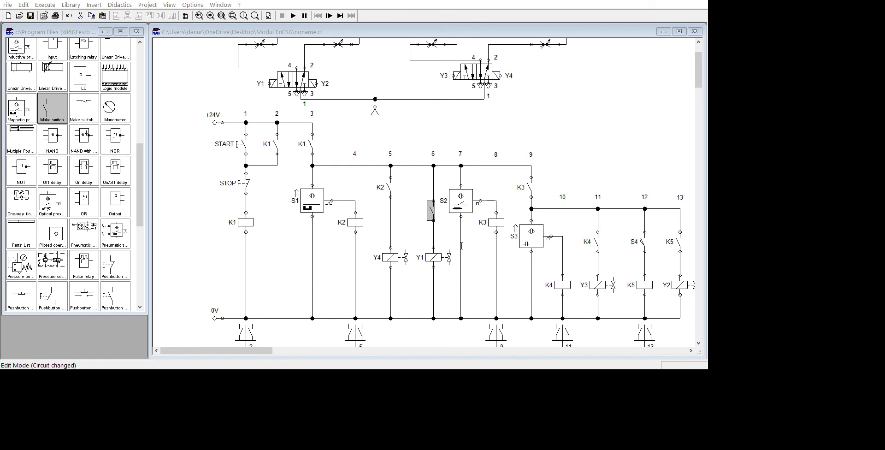
{"action": "key", "text": "Return"}
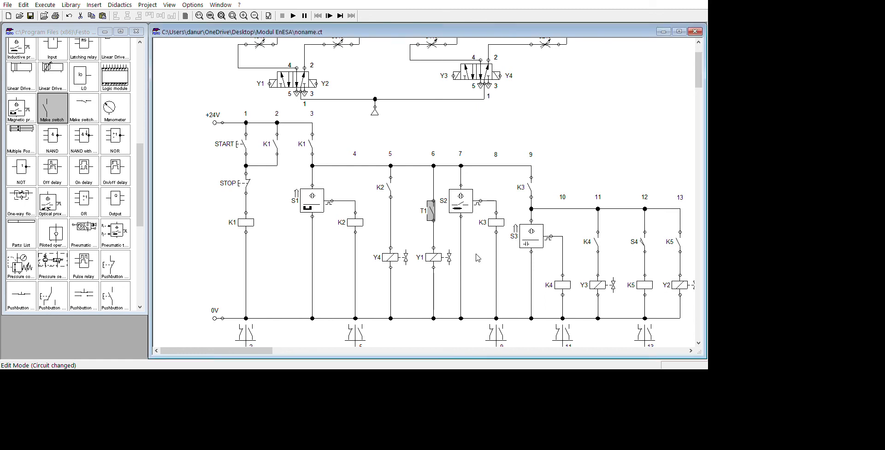
{"action": "left_click", "coordinate": [553, 279]}
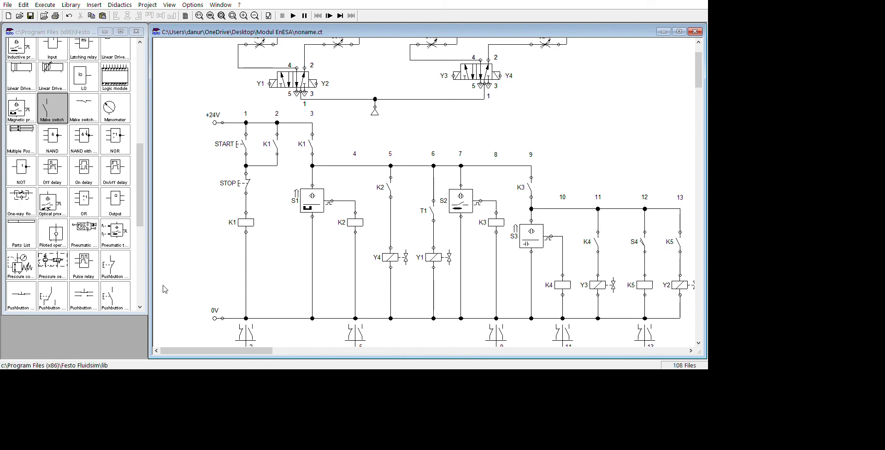
- Wire a relay with switch-on delay, labelled T1, between sensor S1's lower line and the 0V rail
{"action": "scroll", "coordinate": [90, 237], "scroll_direction": "down", "scroll_amount": 1}
{"action": "scroll", "coordinate": [90, 237], "scroll_direction": "down", "scroll_amount": 1}
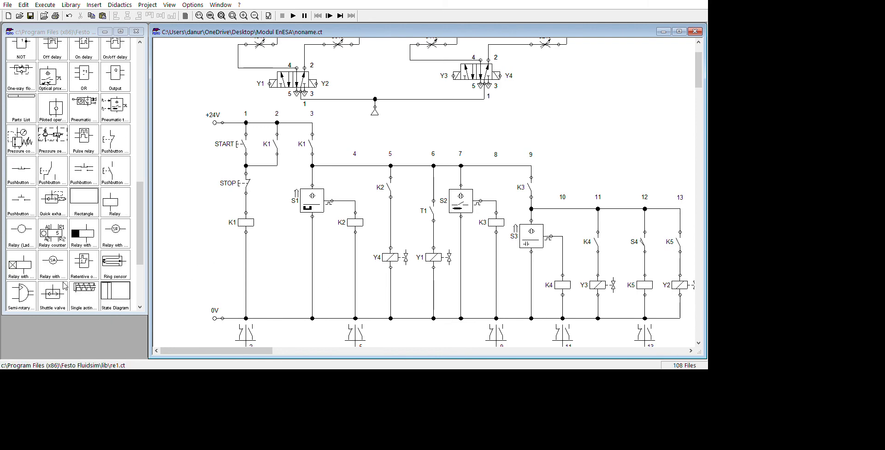
{"action": "left_click_drag", "start_coordinate": [21, 265], "coordinate": [360, 315]}
{"action": "left_click", "coordinate": [375, 304]}
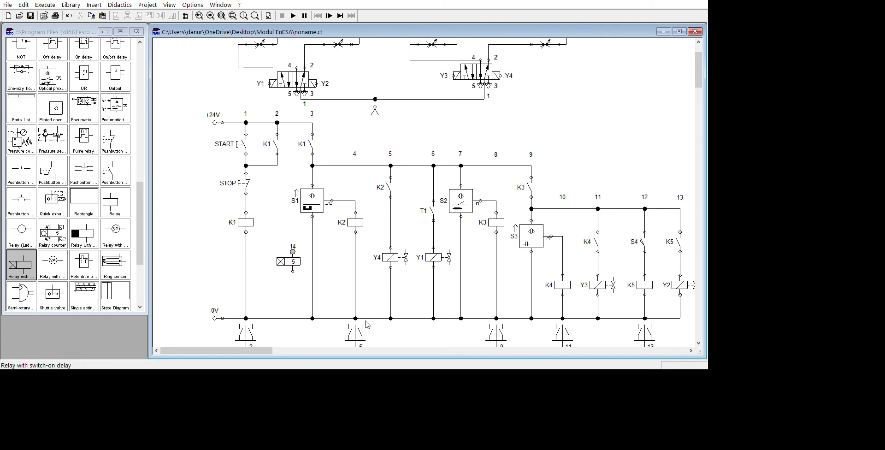
{"action": "left_click_drag", "start_coordinate": [293, 271], "coordinate": [293, 318]}
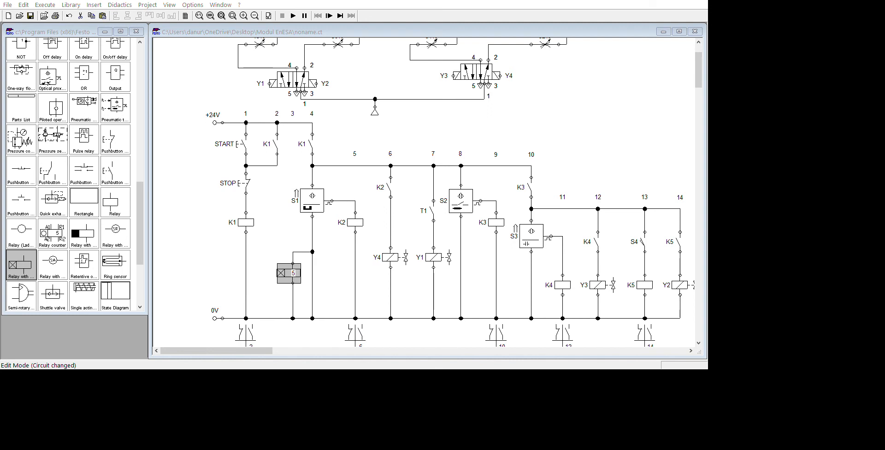
{"action": "key", "text": "Return"}
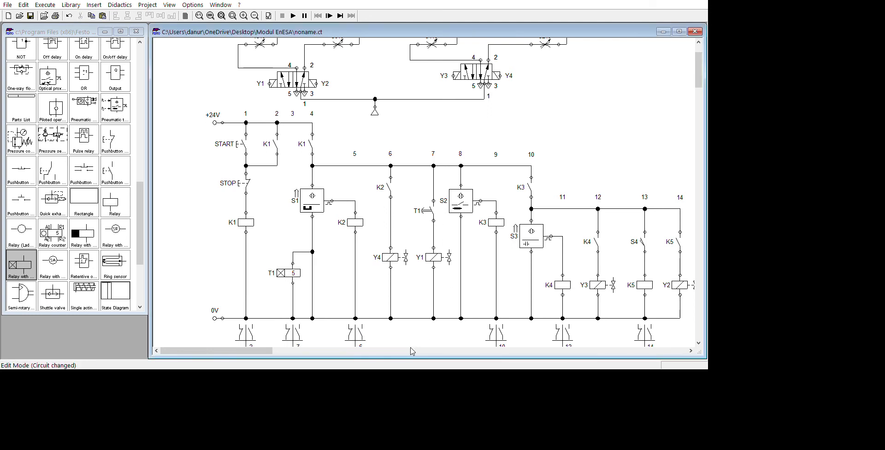
{"action": "left_click", "coordinate": [411, 347]}
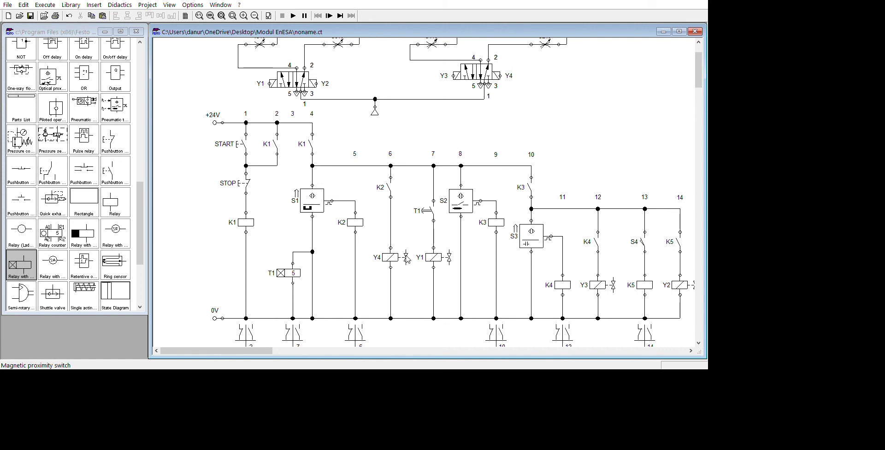
- Simulate the circuit from the START pushbutton, watch the cylinders and the T1 branch, and stop the simulation
{"action": "scroll", "coordinate": [445, 247], "scroll_direction": "up", "scroll_amount": 3}
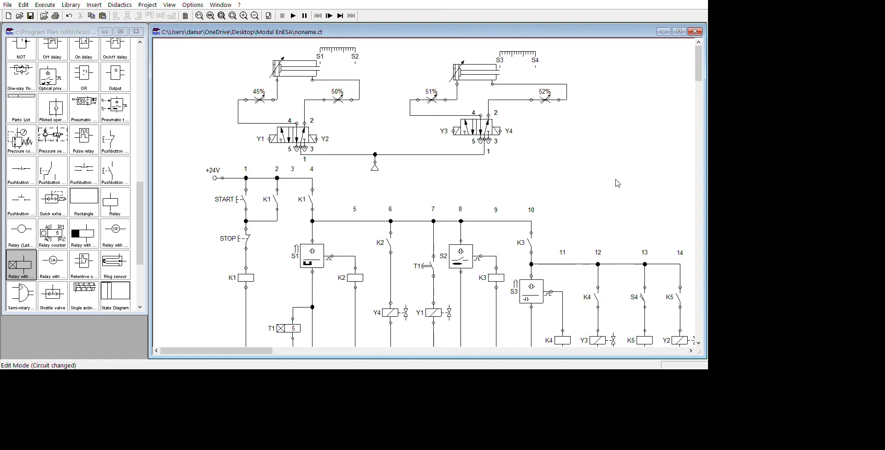
{"action": "scroll", "coordinate": [566, 196], "scroll_direction": "down", "scroll_amount": 3}
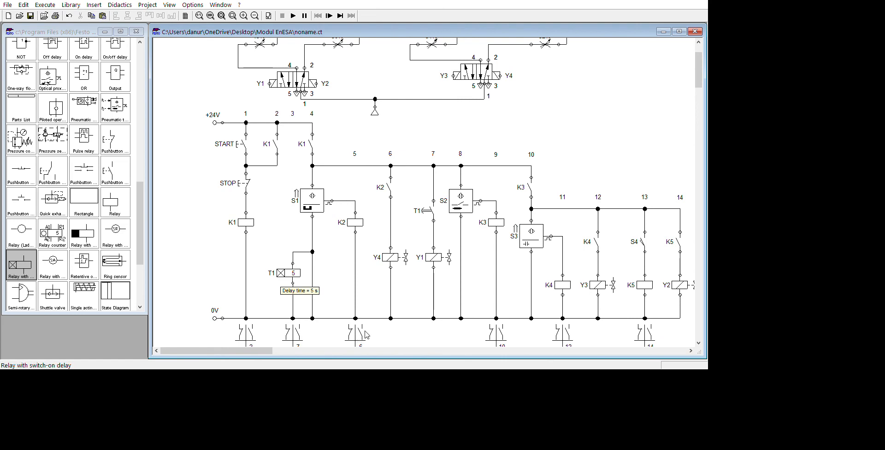
{"action": "scroll", "coordinate": [358, 360], "scroll_direction": "up", "scroll_amount": 2}
{"action": "scroll", "coordinate": [391, 349], "scroll_direction": "up", "scroll_amount": 1}
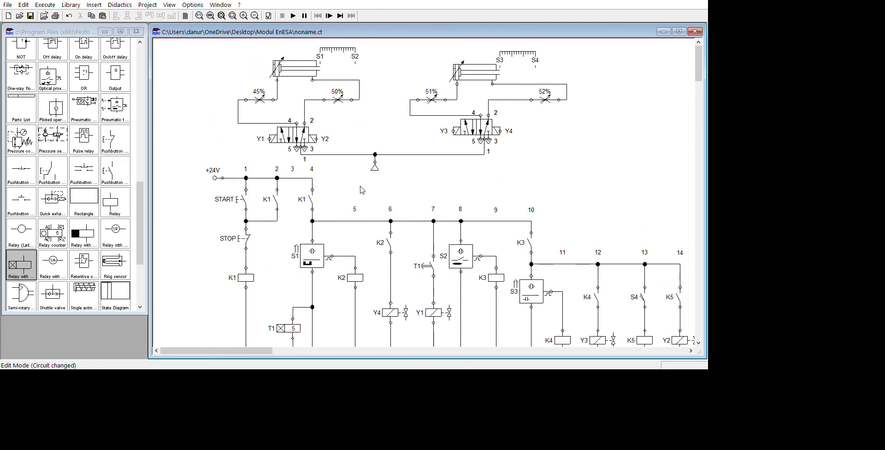
{"action": "key", "text": "F9"}
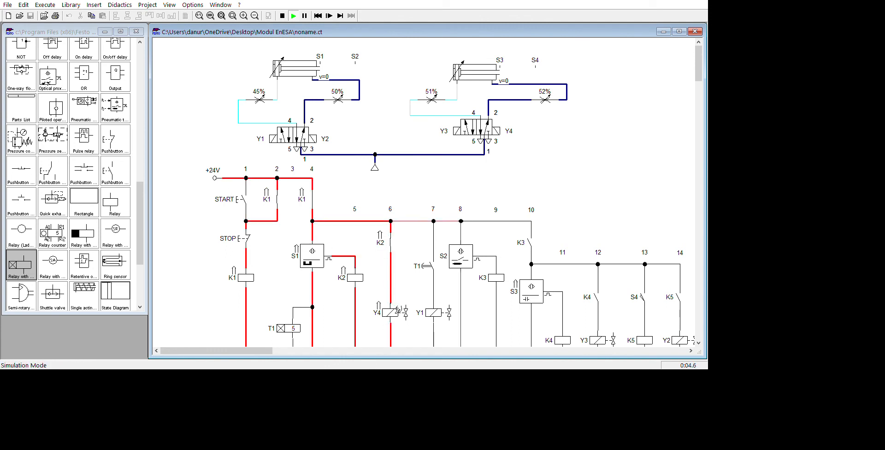
{"action": "scroll", "coordinate": [397, 312], "scroll_direction": "down", "scroll_amount": 1}
{"action": "scroll", "coordinate": [432, 311], "scroll_direction": "down", "scroll_amount": 1}
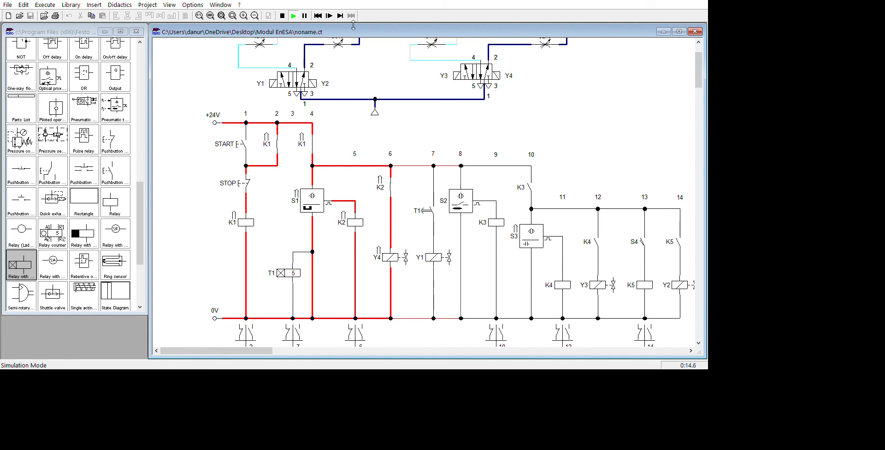
{"action": "key", "text": "F5"}
- Delete delay relay T1 and its leftover junction on the 0V rail
{"action": "left_click", "coordinate": [284, 274]}
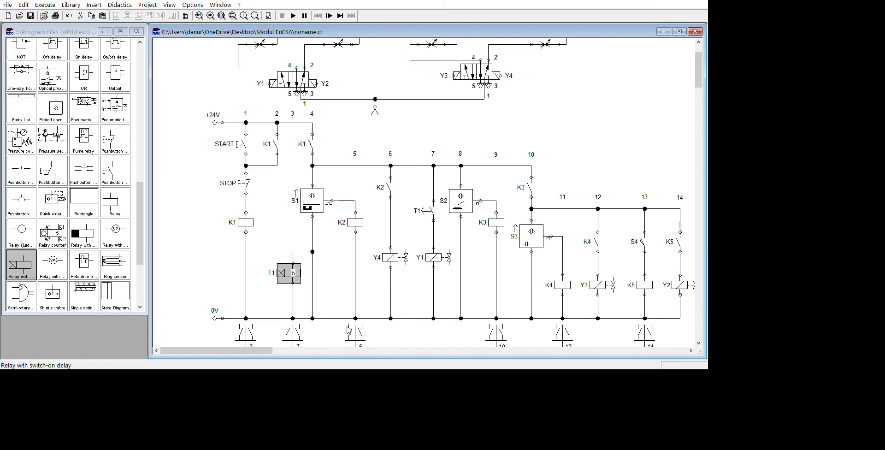
{"action": "key", "text": "Delete"}
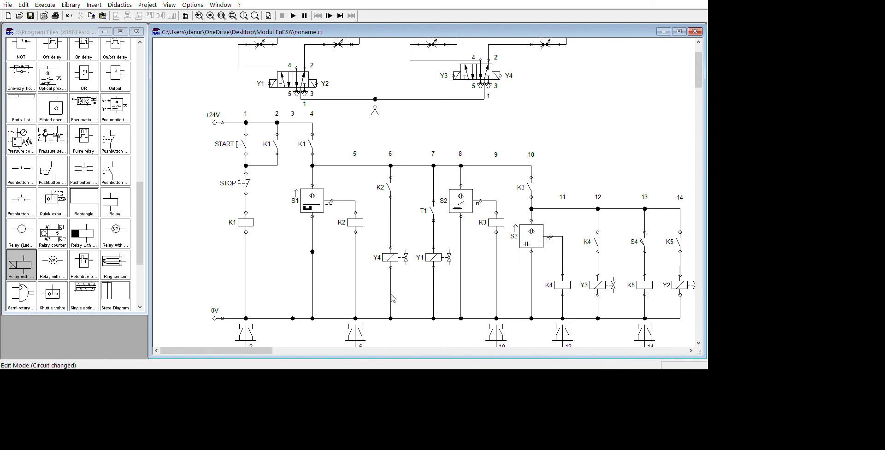
{"action": "left_click", "coordinate": [293, 318]}
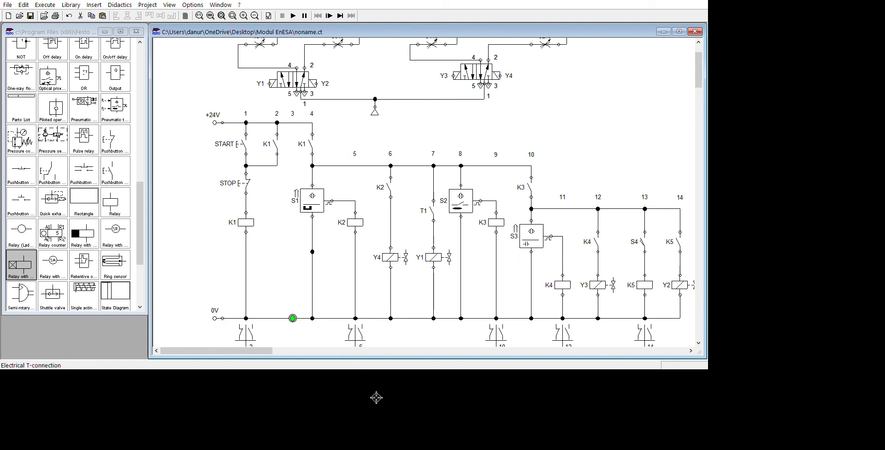
{"action": "key", "text": "Delete"}
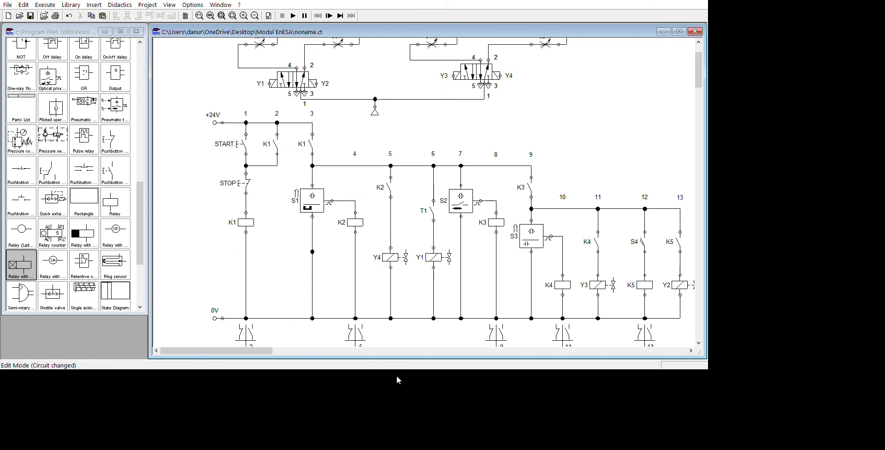
- Move sensor S1 and its lower junctions to the left, and lower the K2 relay coil slightly within its branch
{"action": "left_click", "coordinate": [313, 286]}
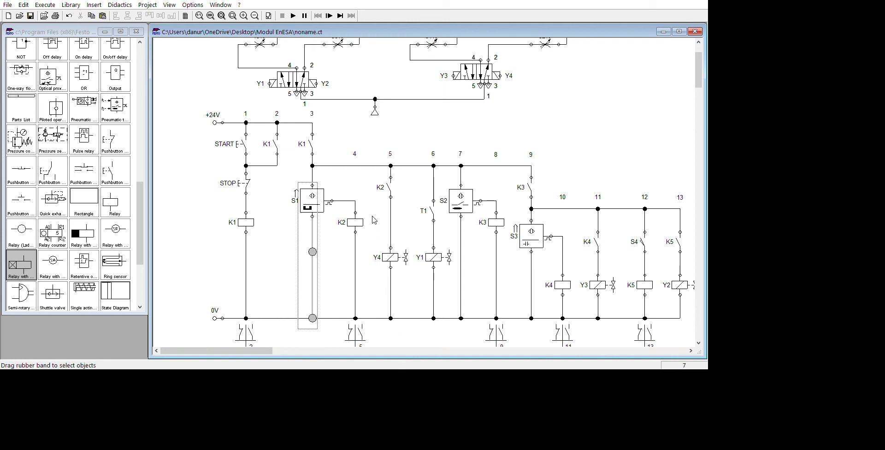
{"action": "left_click_drag", "start_coordinate": [328, 335], "coordinate": [294, 181]}
{"action": "left_click_drag", "start_coordinate": [385, 251], "coordinate": [356, 245]}
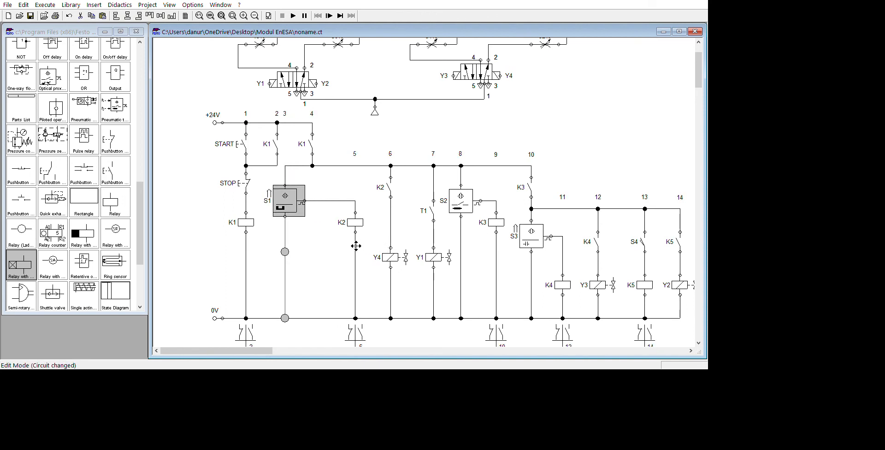
{"action": "left_click", "coordinate": [391, 315]}
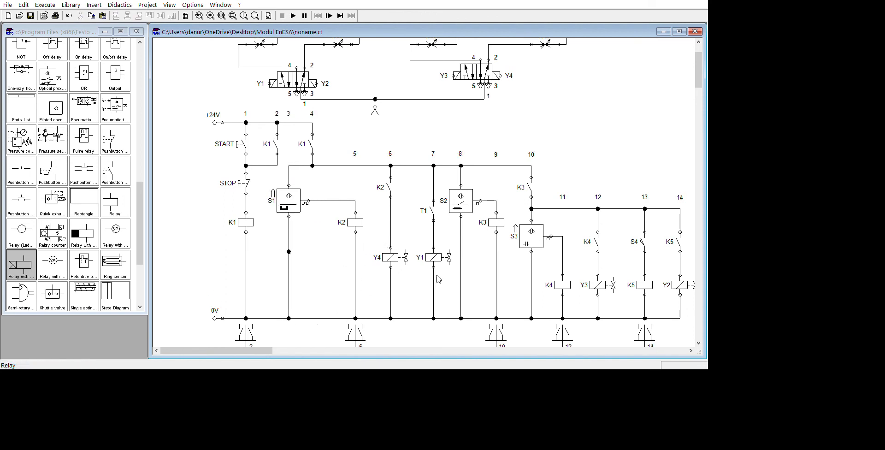
{"action": "left_click_drag", "start_coordinate": [447, 274], "coordinate": [447, 294]}
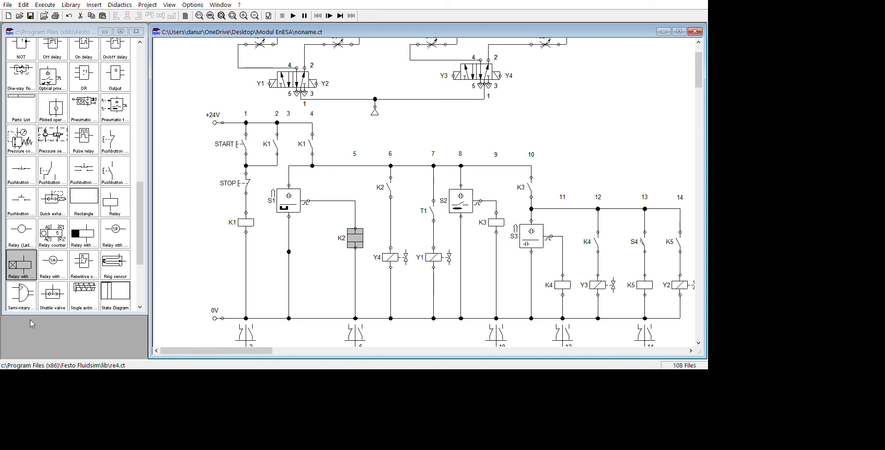
- Place a relay with switch-on delay between S1 and K2, wire it from S1's output line to 0V, and label it T1
{"action": "left_click_drag", "start_coordinate": [21, 265], "coordinate": [417, 334]}
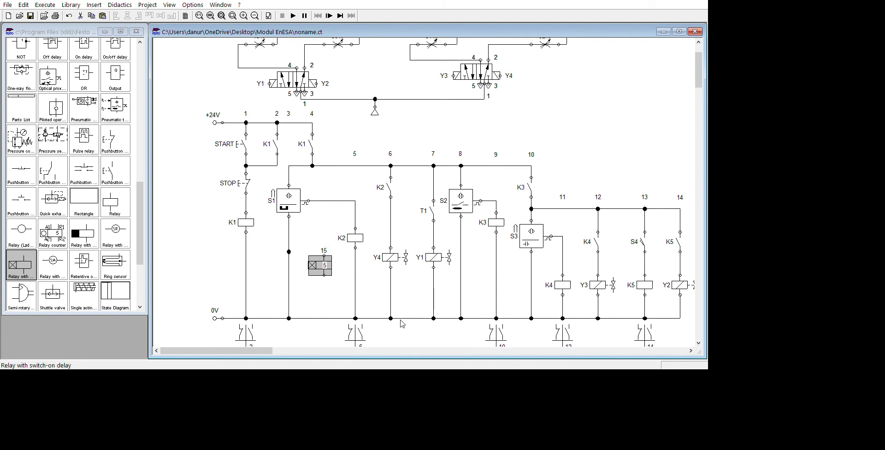
{"action": "key", "text": "Left"}
{"action": "key", "text": "Left"}
{"action": "key", "text": "Right"}
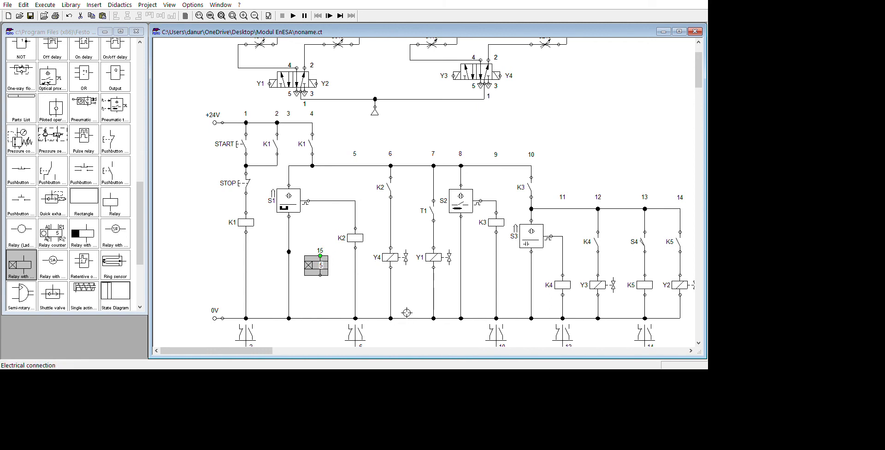
{"action": "left_click", "coordinate": [407, 312]}
{"action": "left_click_drag", "start_coordinate": [320, 256], "coordinate": [320, 201]}
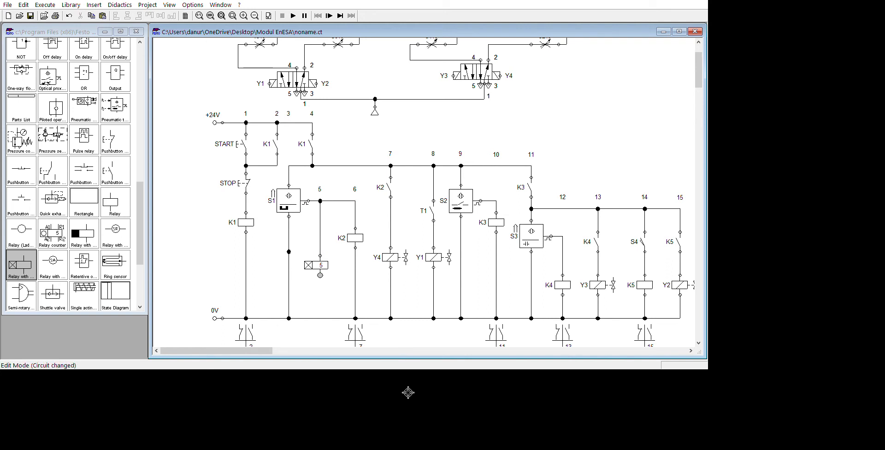
{"action": "left_click_drag", "start_coordinate": [319, 275], "coordinate": [320, 318]}
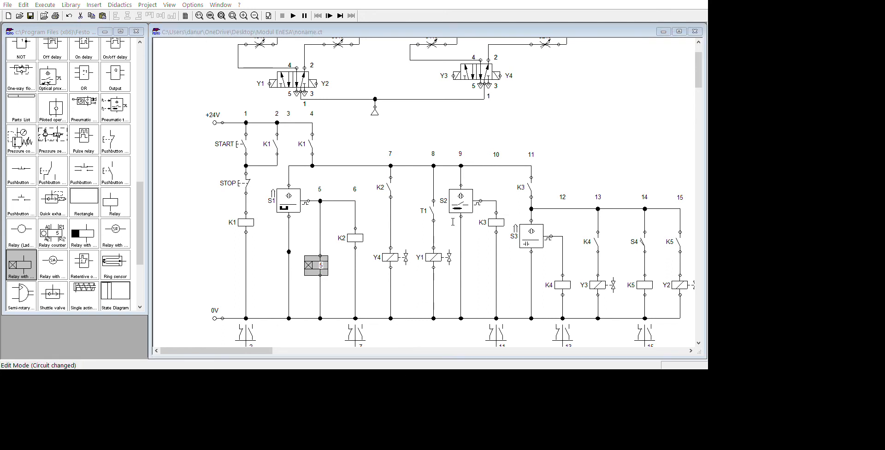
{"action": "key", "text": "Return"}
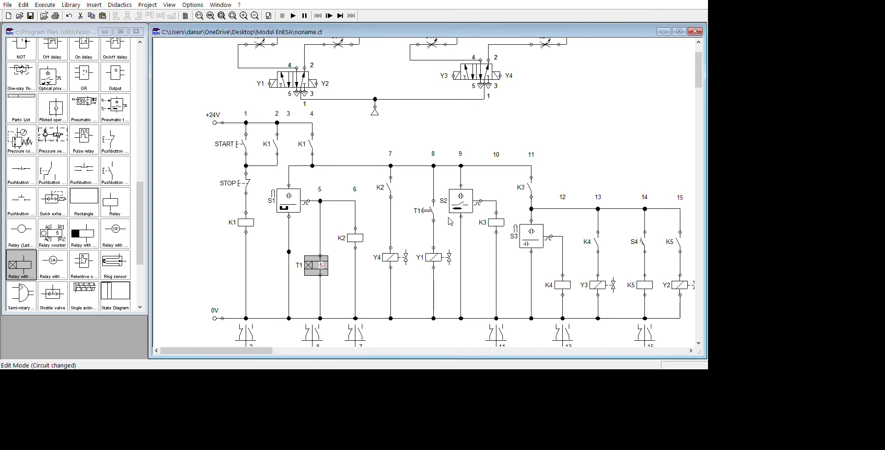
- Simulate the circuit with the rewired T1 delay relay and start the cycle with the START pushbutton
{"action": "left_click", "coordinate": [453, 180]}
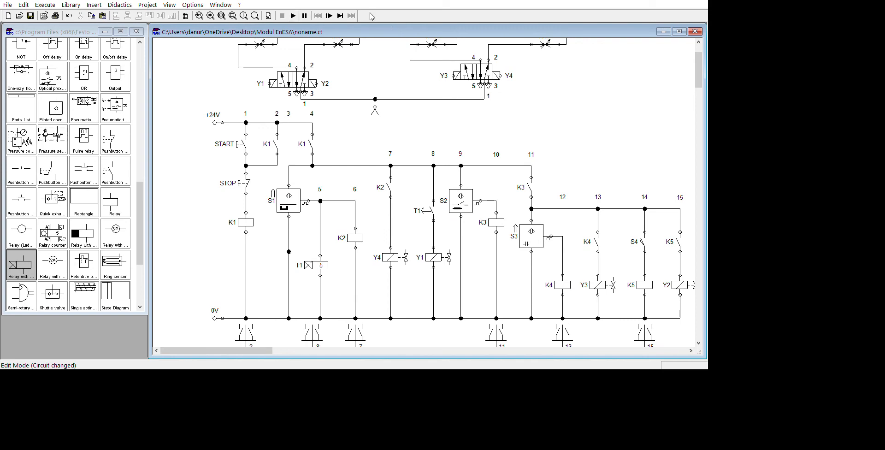
{"action": "key", "text": "F9"}
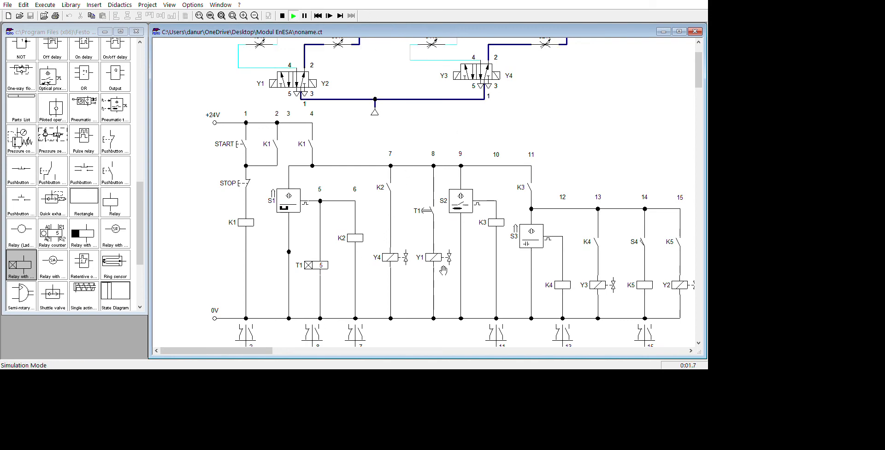
{"action": "scroll", "coordinate": [307, 282], "scroll_direction": "up", "scroll_amount": 3}
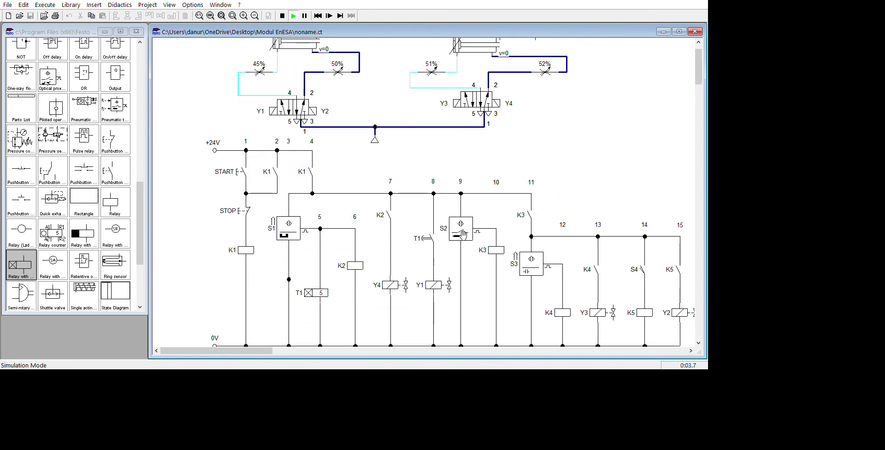
{"action": "left_click", "coordinate": [241, 199]}
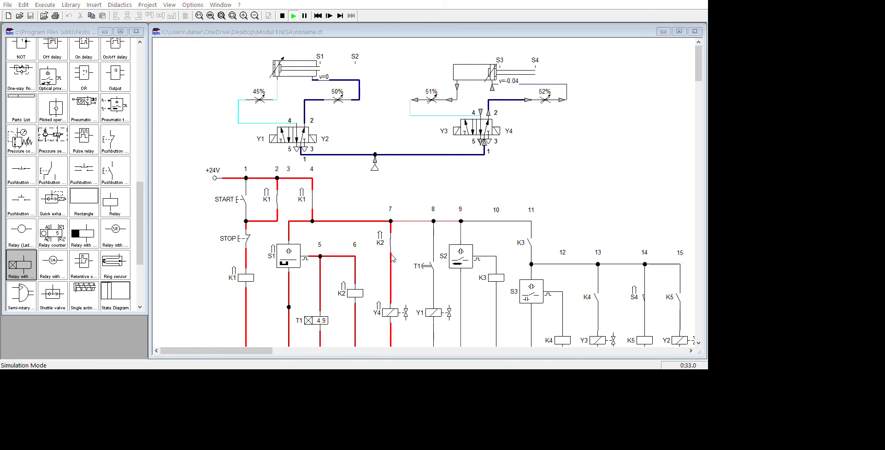
- Set the opening of the second cylinder's throttle valve on port 4 of valve Y3/Y4 to 40% and watch the whole circuit run
{"action": "left_click", "coordinate": [434, 190]}
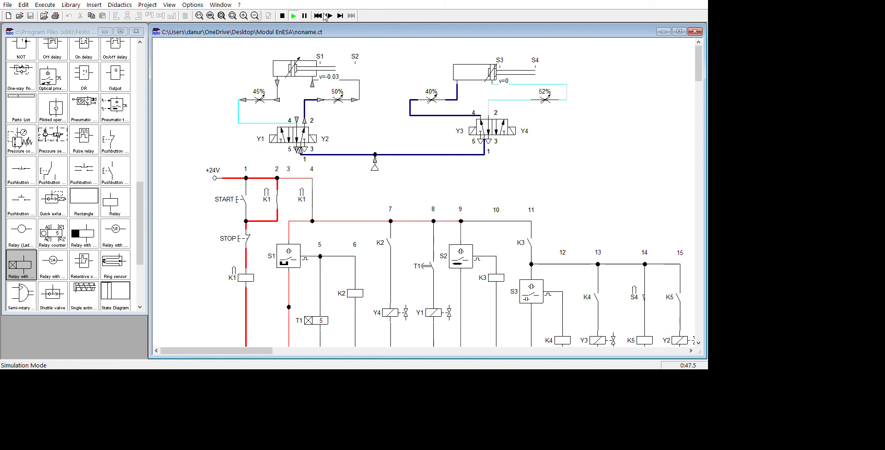
{"action": "left_click", "coordinate": [255, 15]}
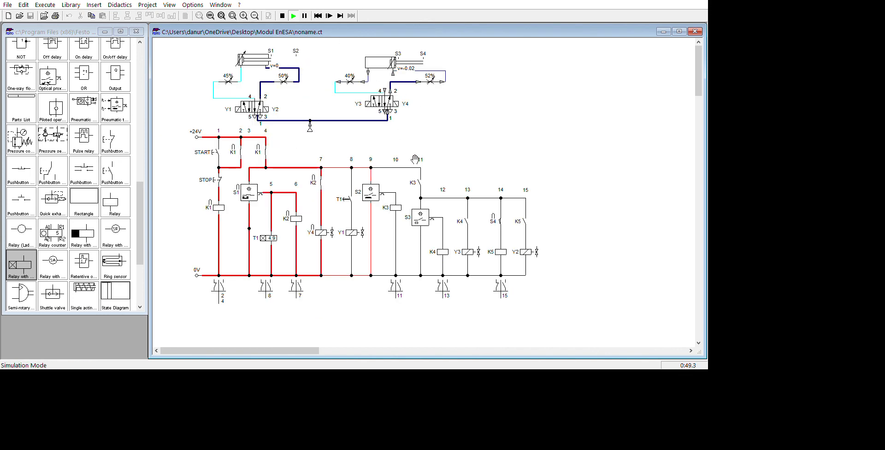